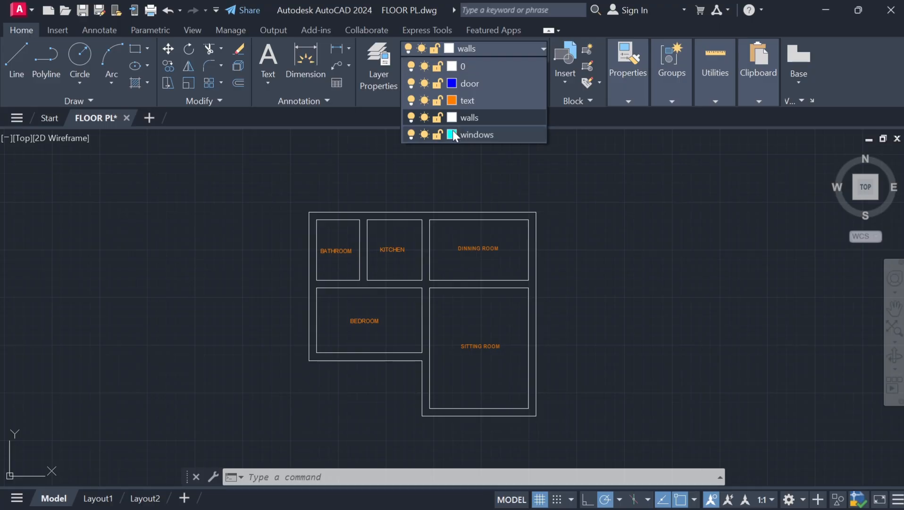
- Review the drawing's layers and their properties, and make the door layer current
left_click(540, 43)
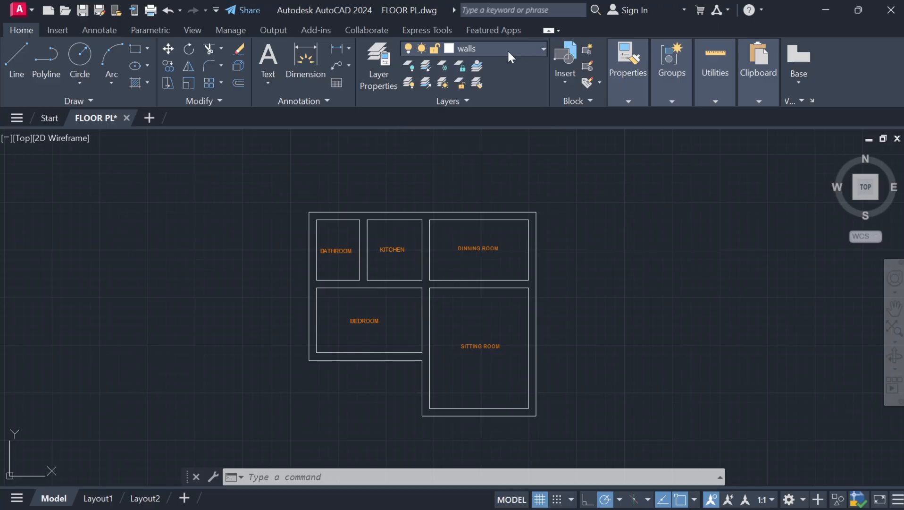
left_click(380, 84)
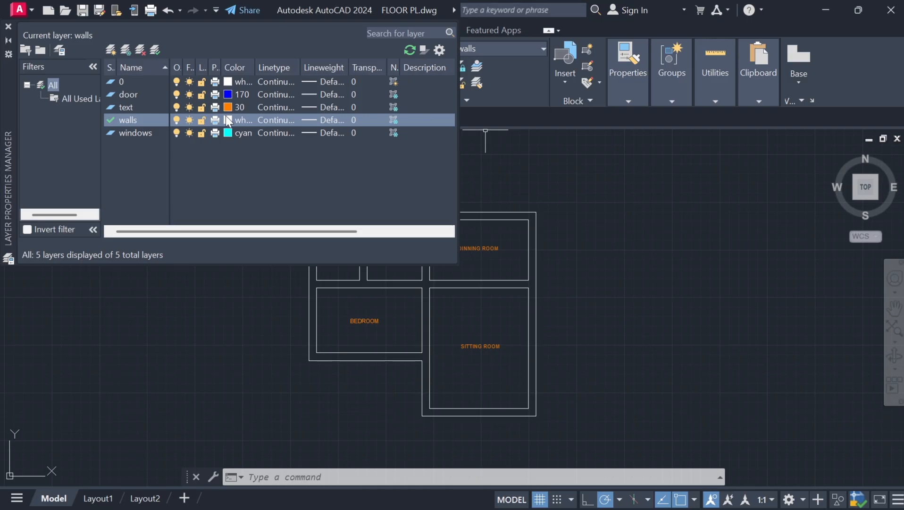
left_click(9, 27)
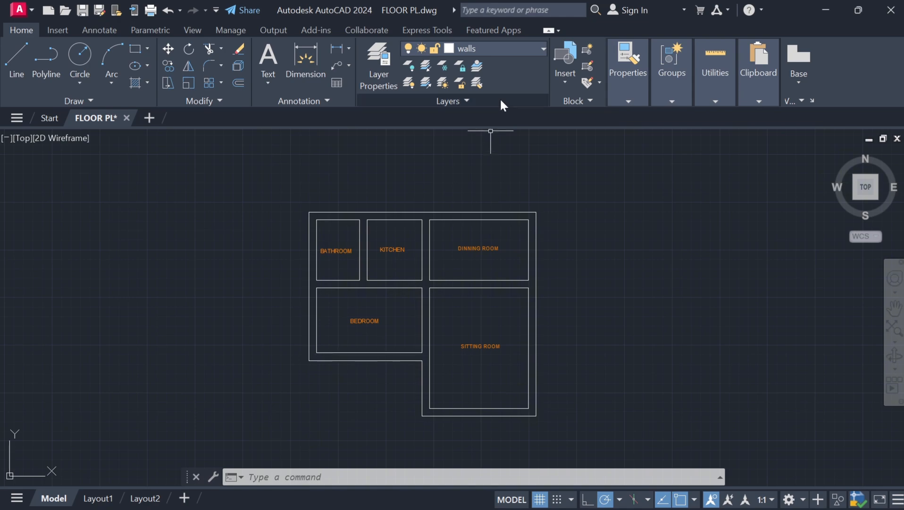
left_click(506, 47)
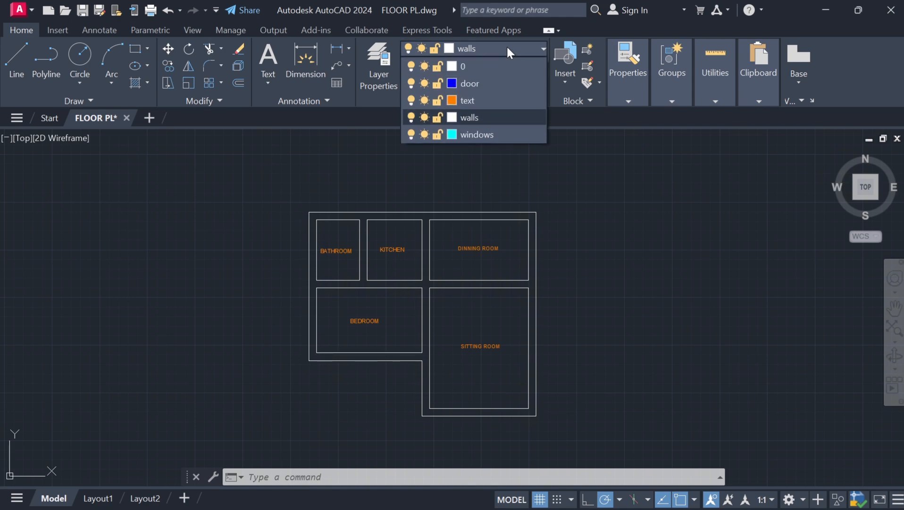
left_click(464, 83)
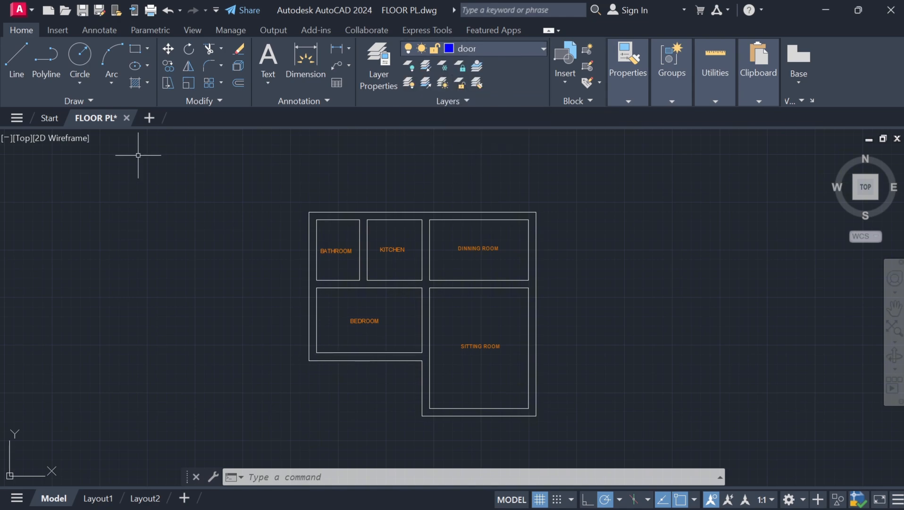
- Draw two connected lines in the empty area beside the floor plan: 1 unit horizontally to the right, then 1 unit straight down
left_click(17, 59)
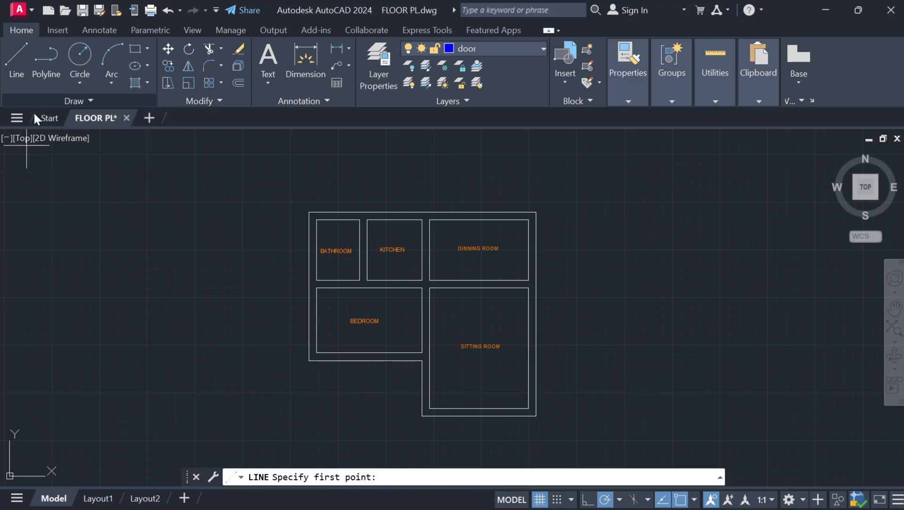
left_click(101, 203)
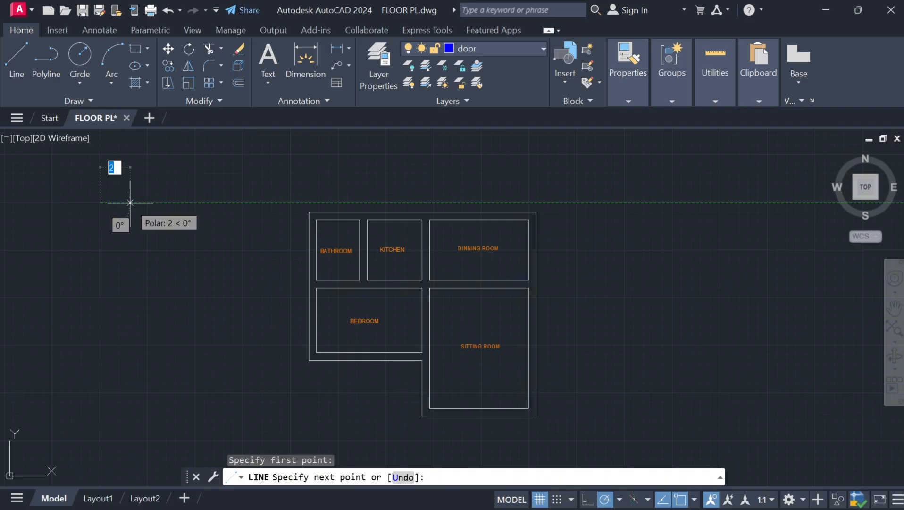
type("1")
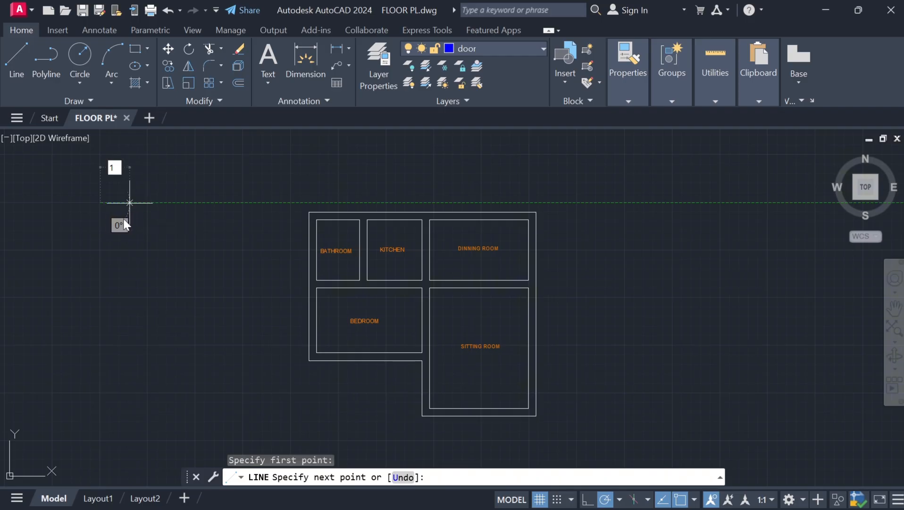
key("Return")
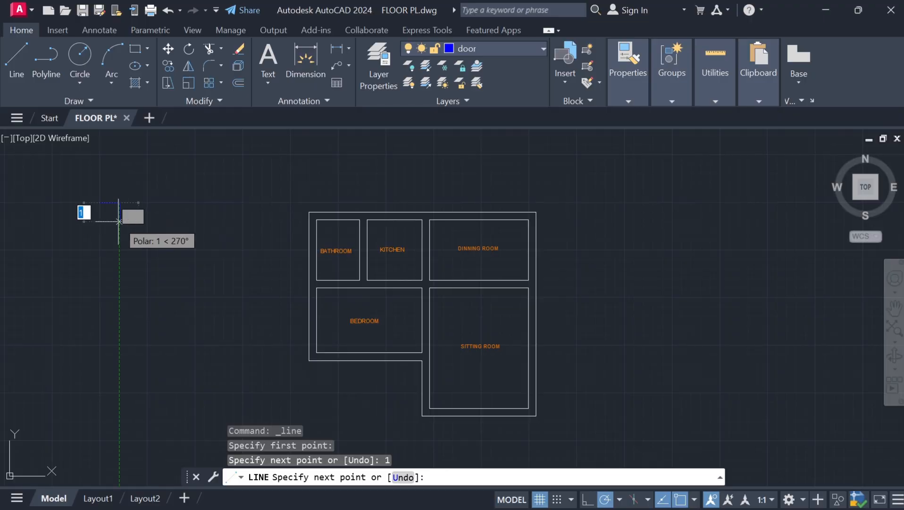
type("1")
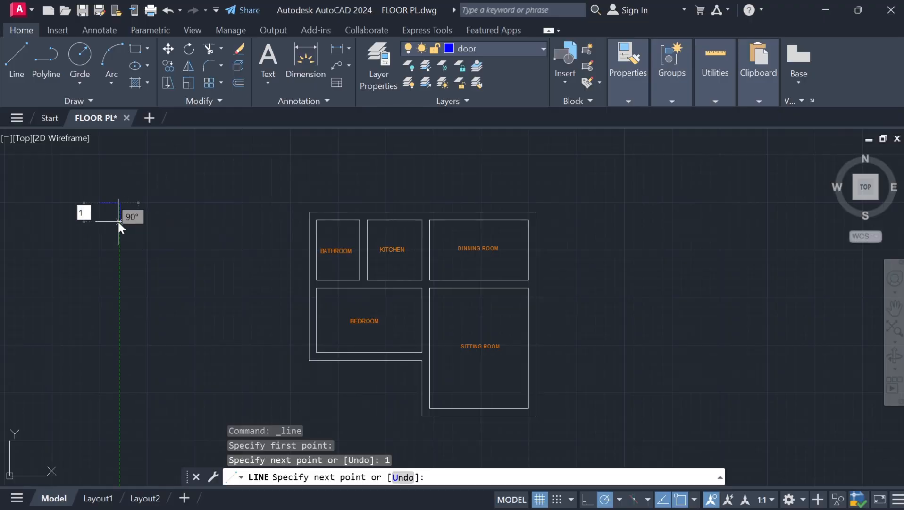
key("Return")
key("Escape")
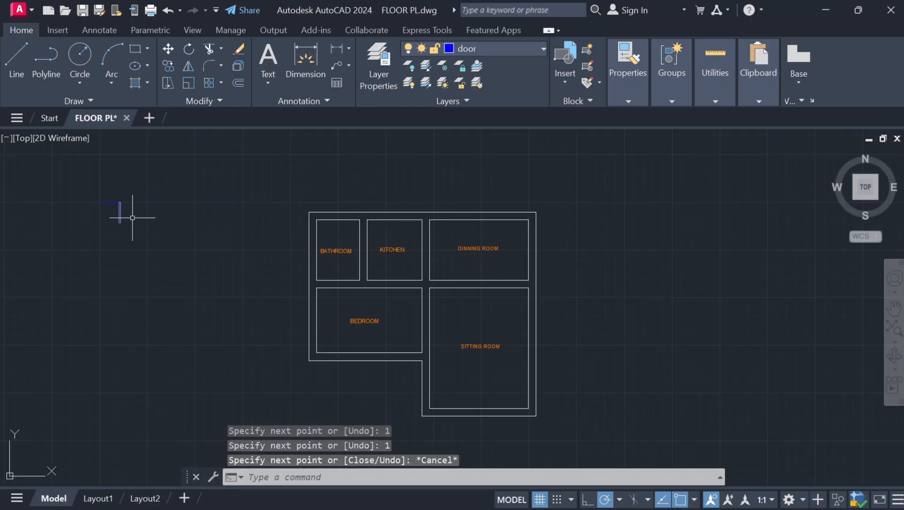
- Join the horizontal and vertical door lines into a single polyline and check that they select as one object
scroll(75, 209, "up", 6)
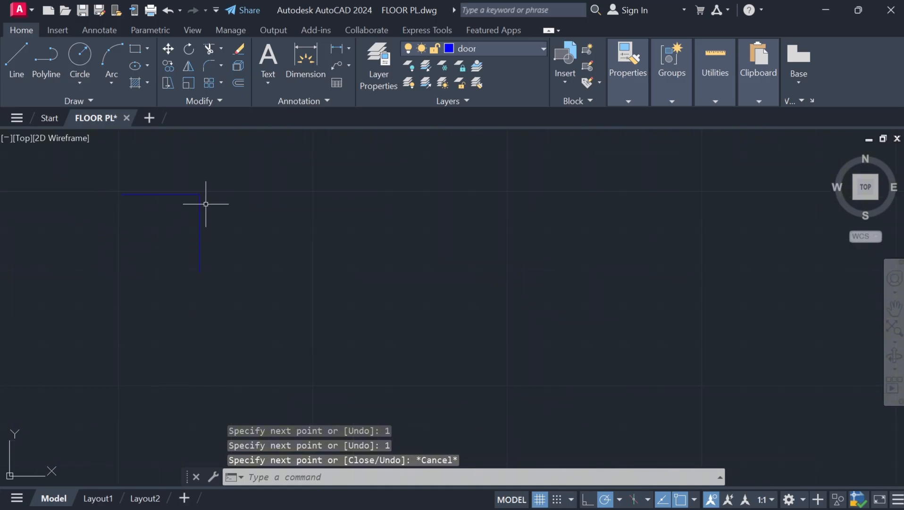
left_click_drag(221, 251, 162, 183)
left_click(160, 180)
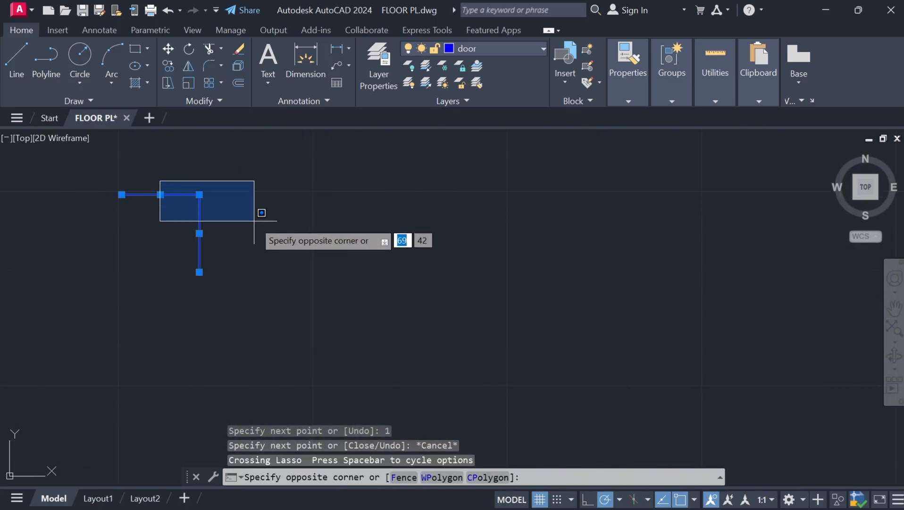
left_click(265, 183)
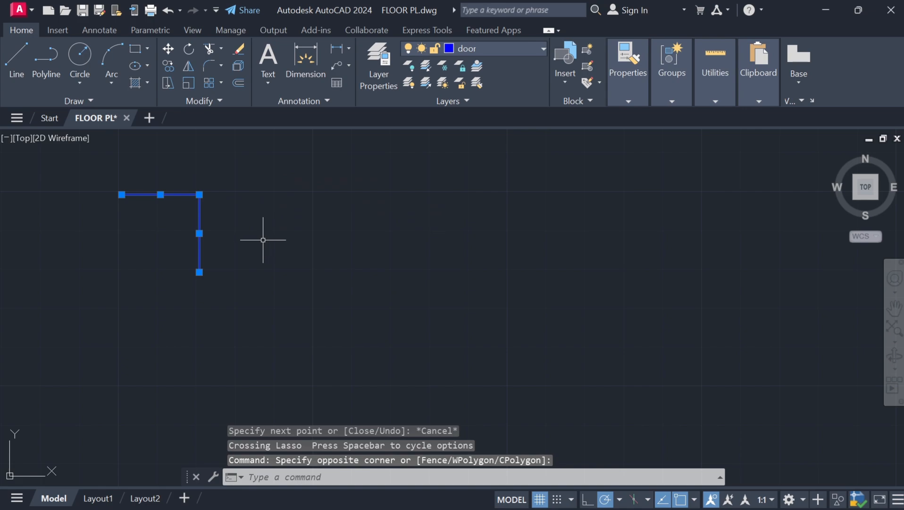
key("Escape")
left_click(242, 236)
left_click(141, 244)
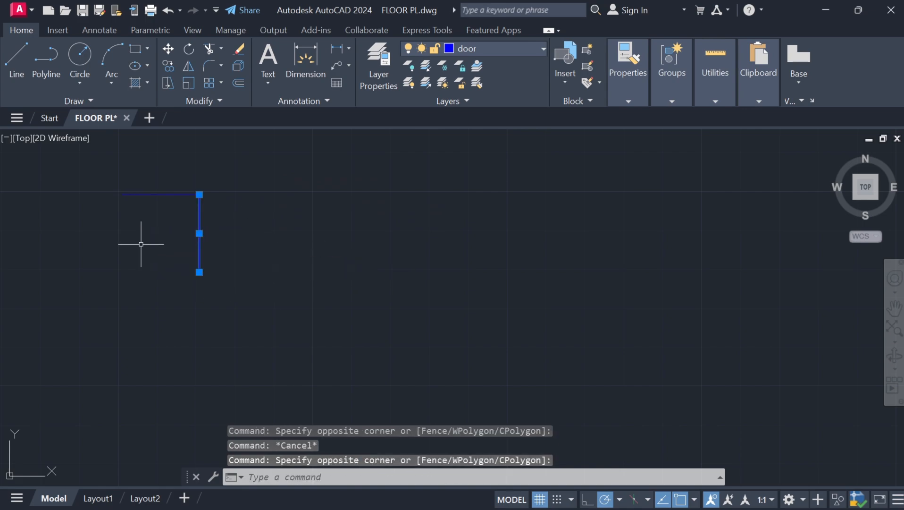
mouse_move(238, 240)
left_mouse_down()
mouse_move(196, 200)
mouse_move(122, 164)
left_mouse_up()
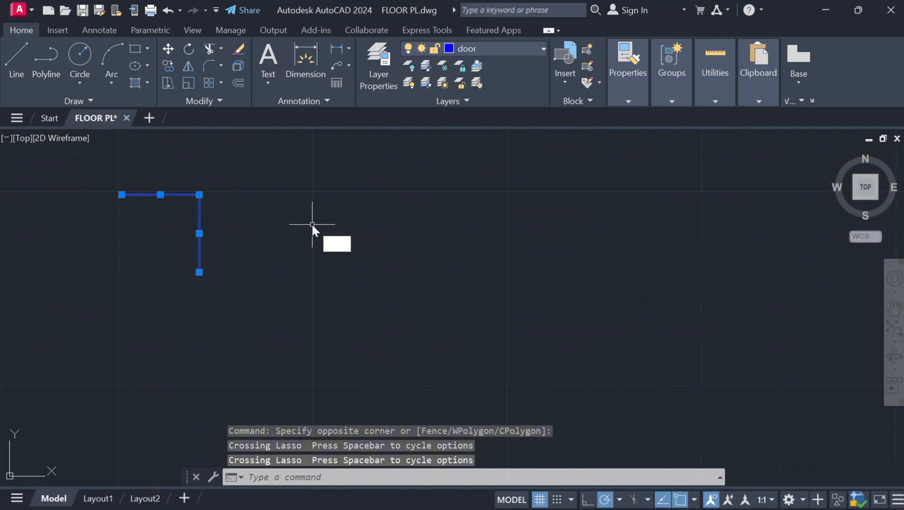
key("Return")
left_click(317, 254)
left_click_drag(317, 255, 193, 257)
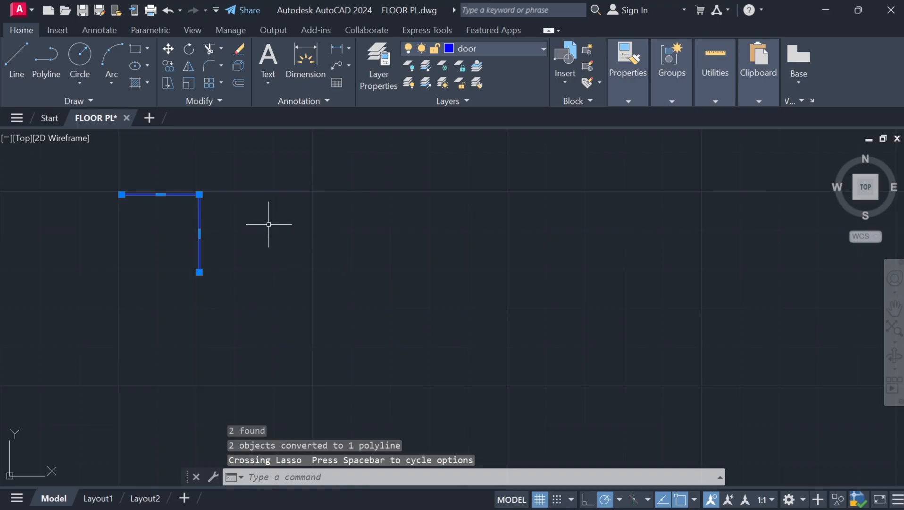
key("Escape")
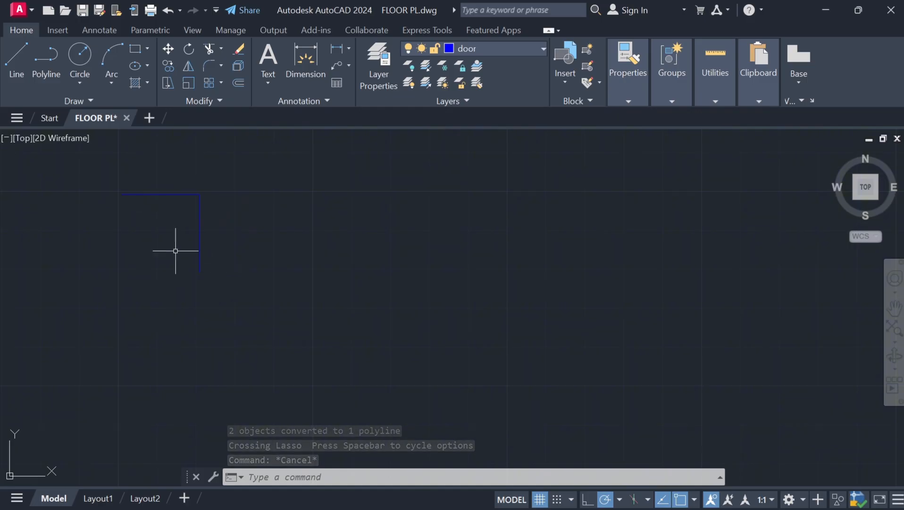
- Move the L-shaped door polyline by the midpoint of its vertical segment to a spot just outside the bathroom's outer wall
scroll(234, 246, "down", 4)
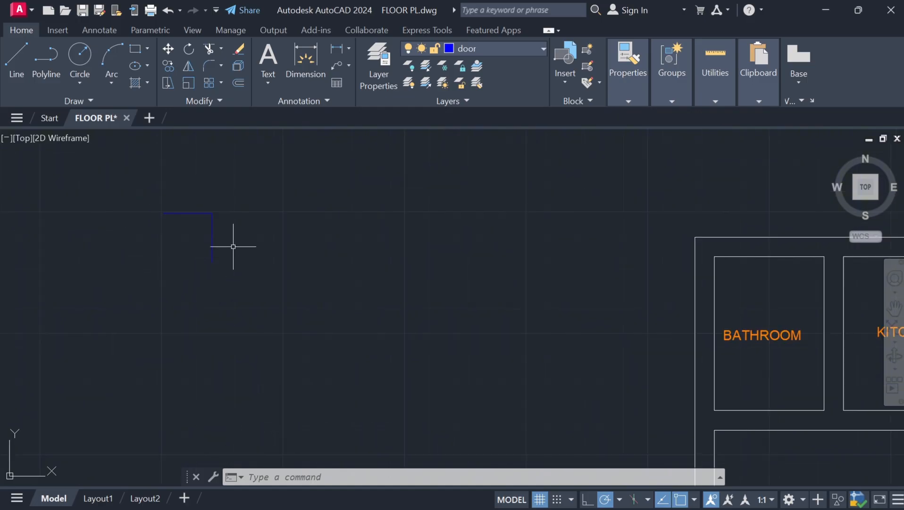
left_click_drag(234, 242, 199, 226)
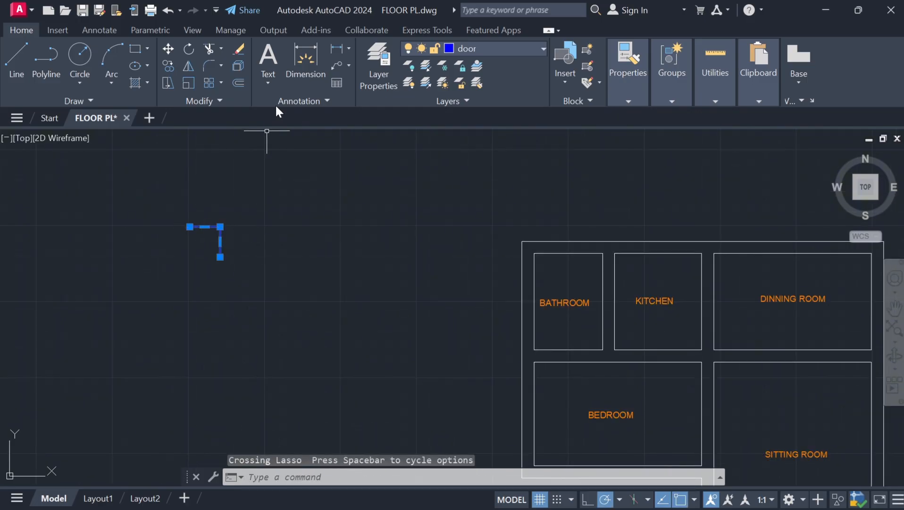
left_click(168, 49)
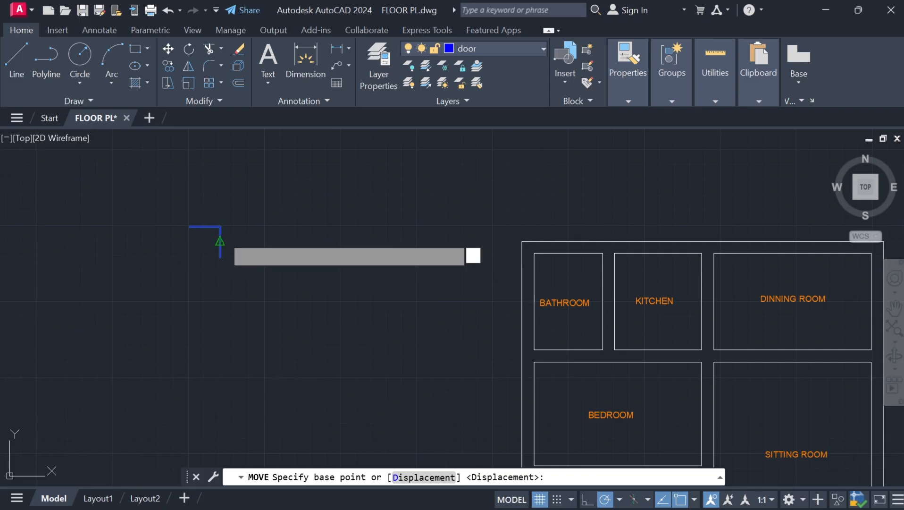
left_click(220, 242)
left_click(443, 298)
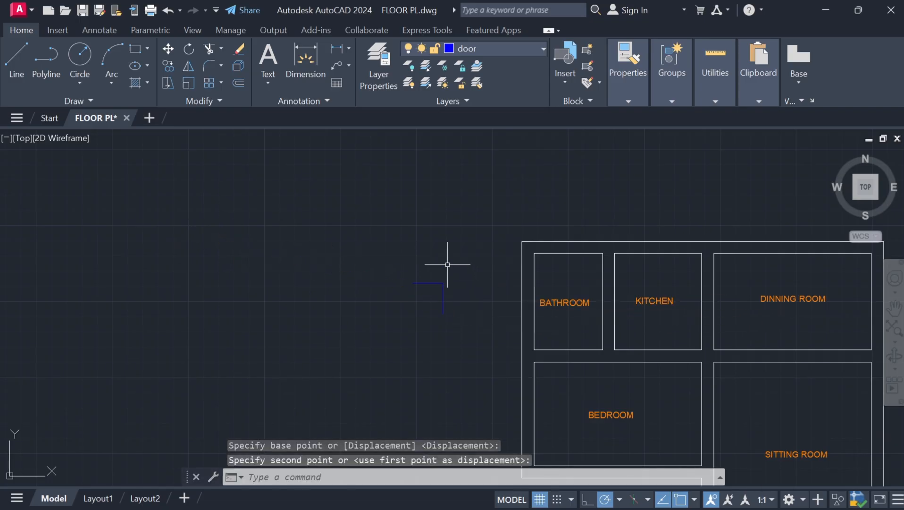
- Draw a Start, Center, End arc from the horizontal line's free end, centred on the corner, to the vertical line's lower end
middle_click_drag(462, 307, 355, 217)
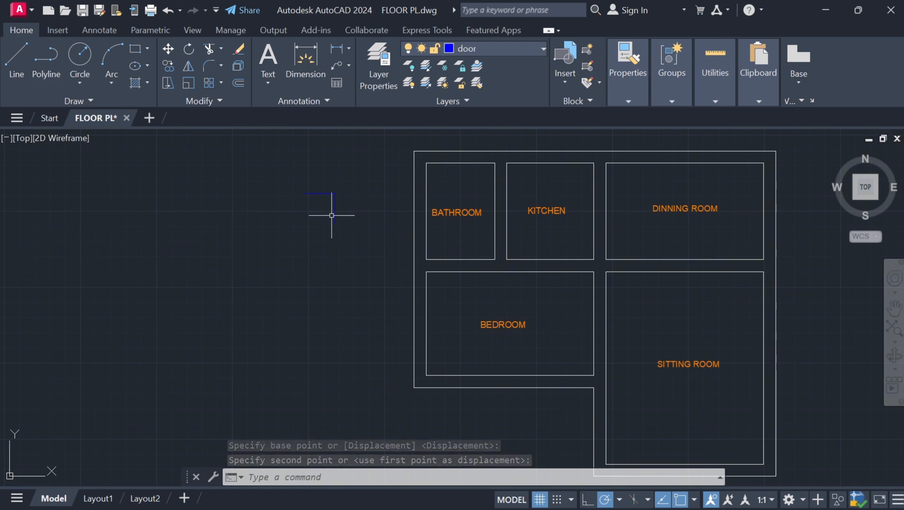
left_click(126, 90)
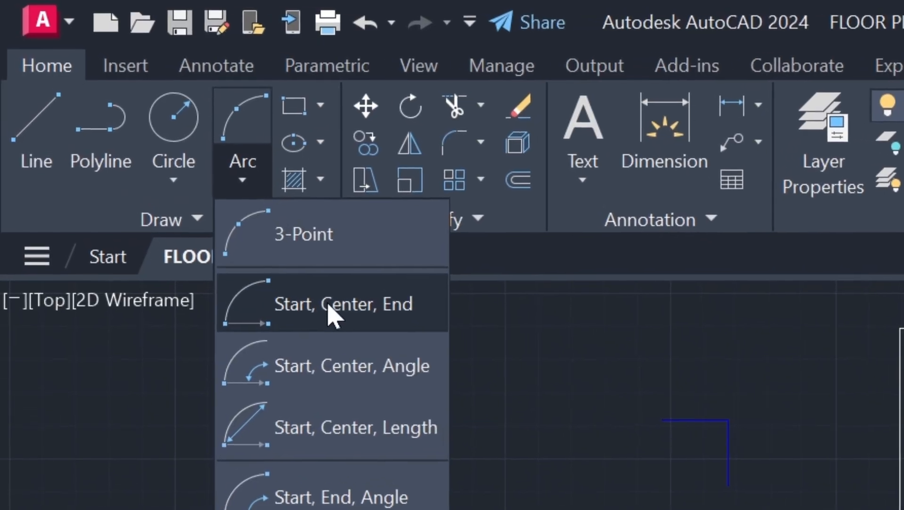
left_click(317, 274)
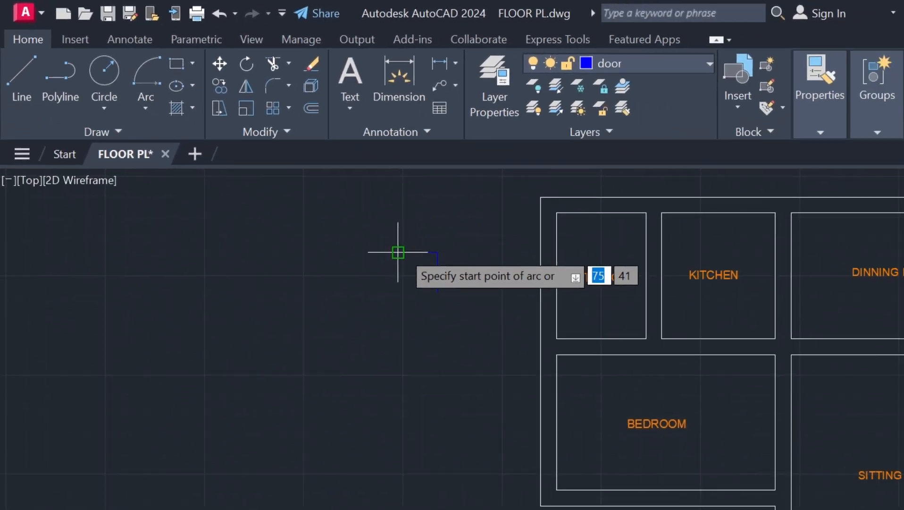
left_click(585, 370)
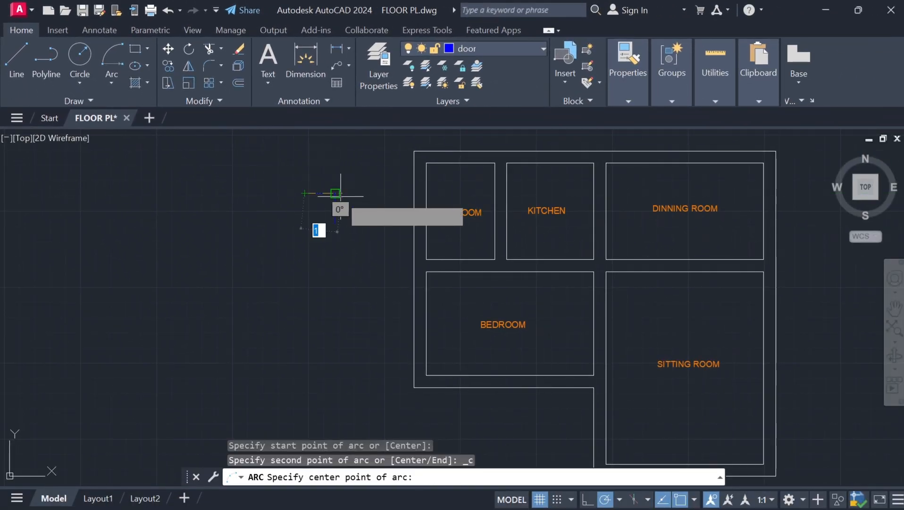
left_click(335, 193)
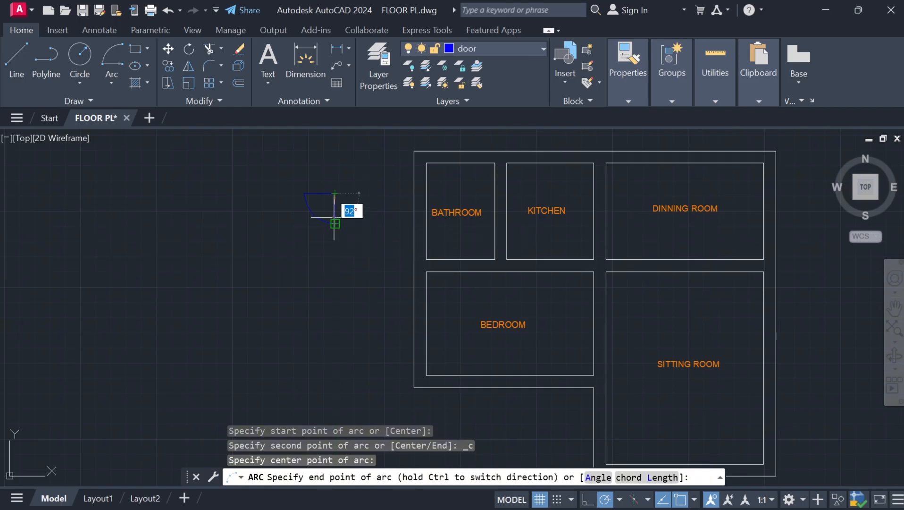
left_click(334, 218)
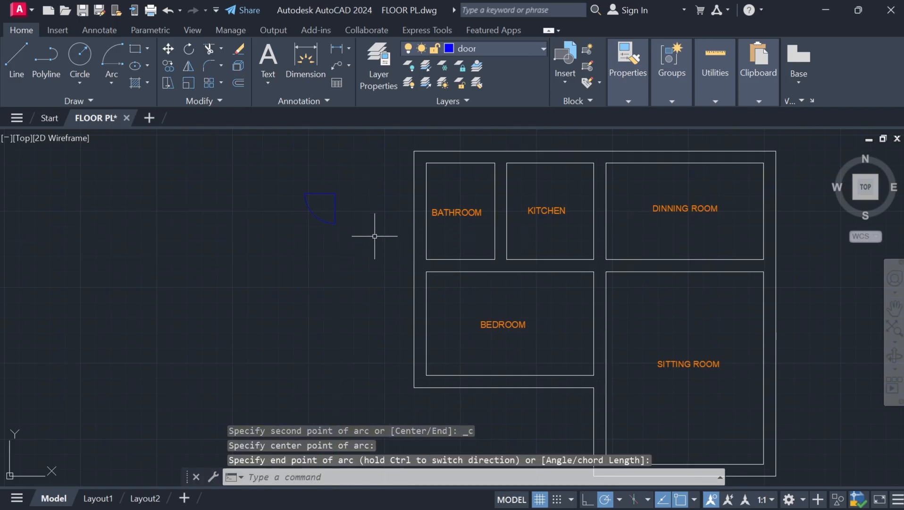
- Join the arc and the L-shaped polyline into one door outline and check that it selects as one object
scroll(375, 235, "up", 5)
scroll(321, 212, "down", 4)
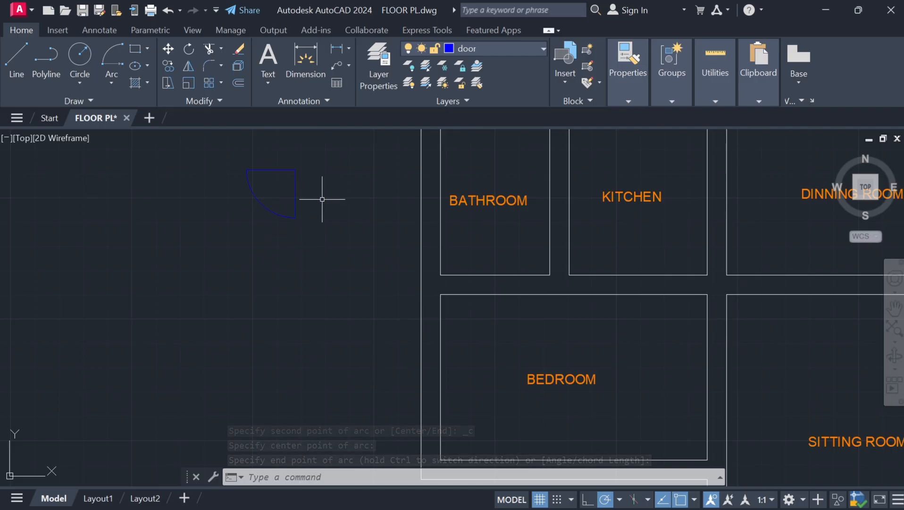
mouse_move(321, 196)
left_mouse_down()
mouse_move(258, 201)
mouse_move(238, 178)
mouse_move(283, 173)
left_mouse_up()
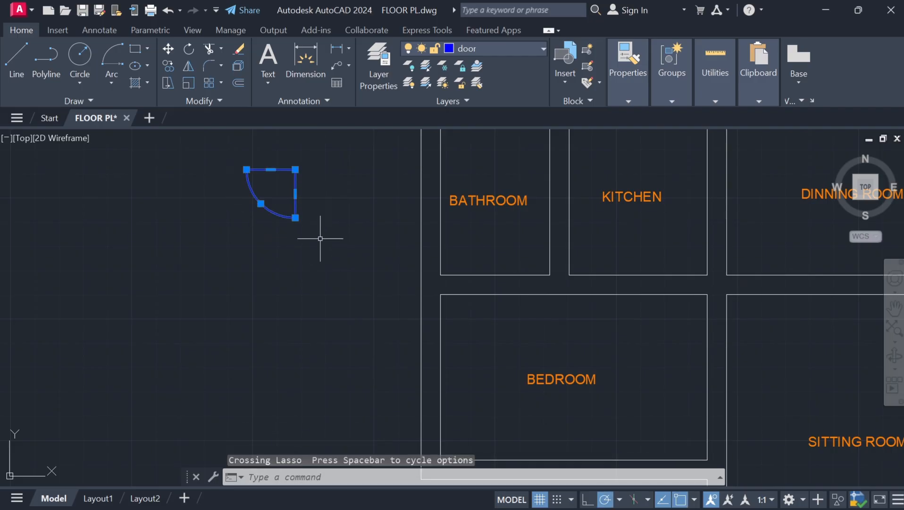
type("JOIN")
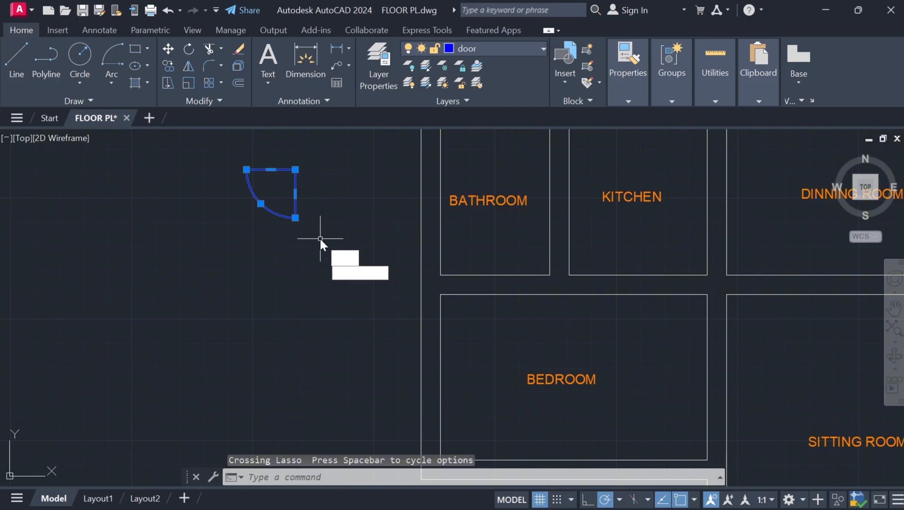
key("Return")
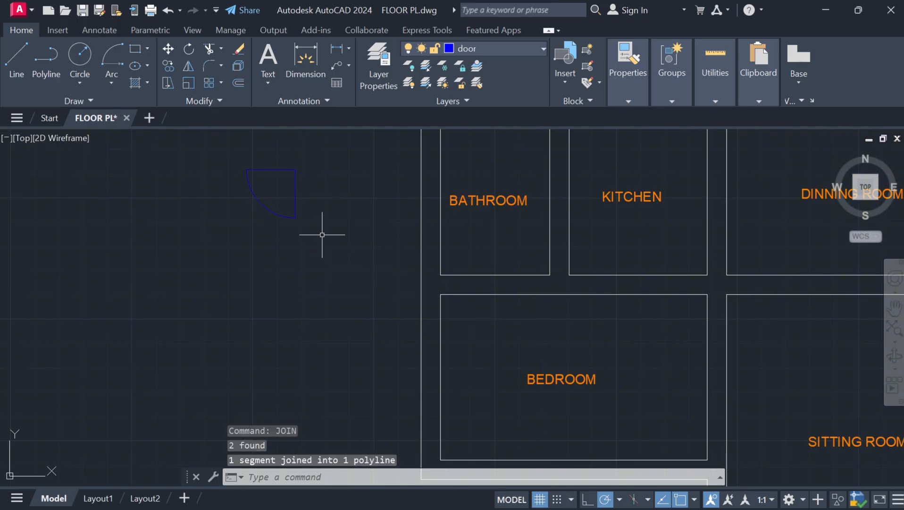
left_click_drag(324, 189, 289, 196)
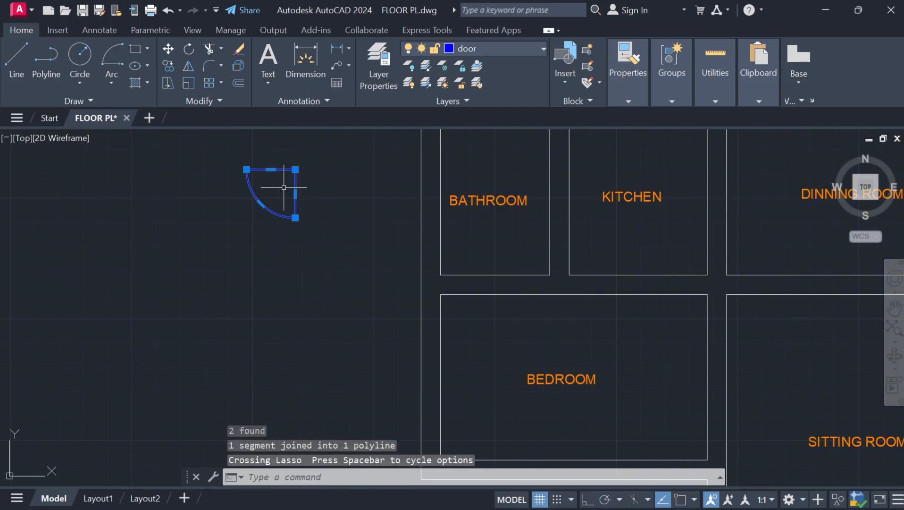
key("Escape")
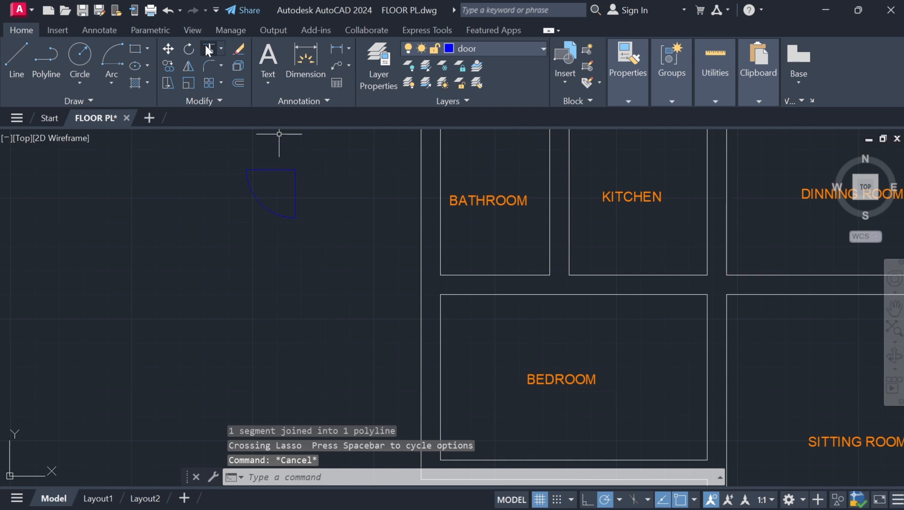
- Trim away the horizontal top line of the door outline, keeping the vertical line and the arc
left_click(206, 47)
left_click(267, 149)
left_click(280, 171)
key("Return")
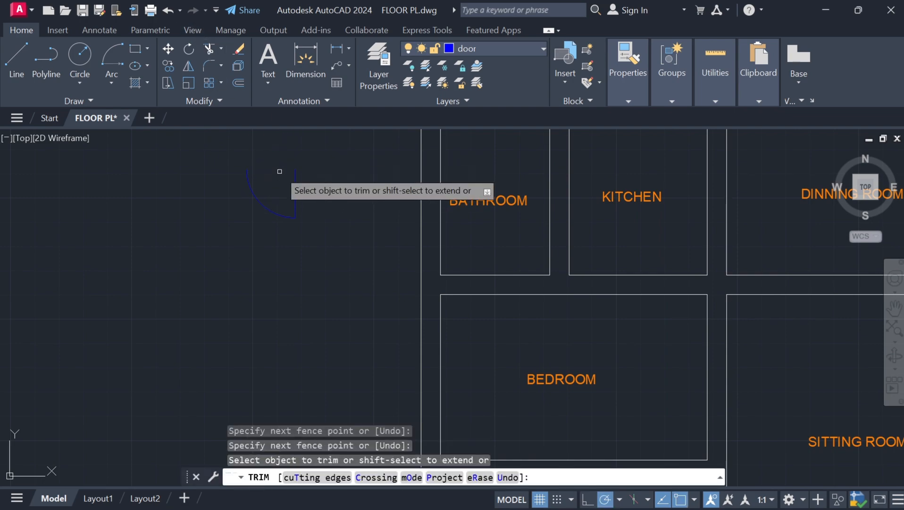
- Copy the door symbol from its arc's midpoint to four free spots outside the floor plan beside the bathroom and bedroom
key("Escape")
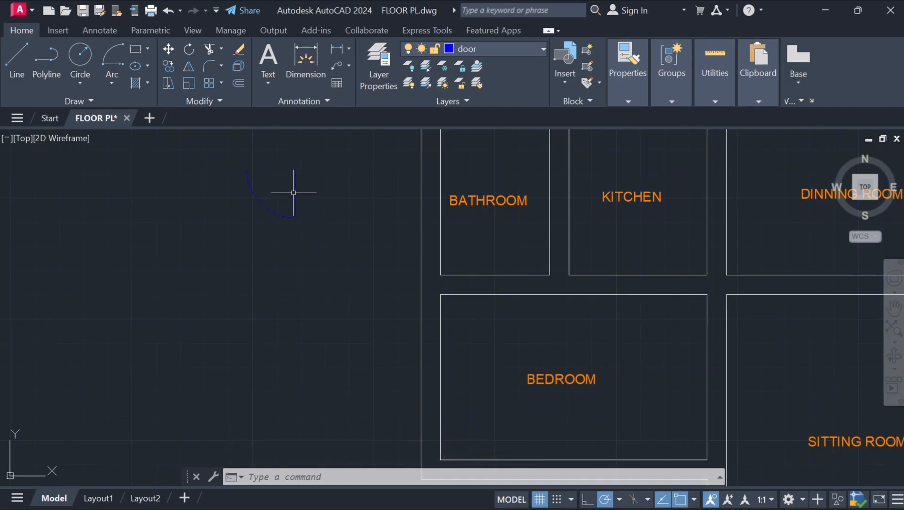
mouse_move(325, 202)
left_mouse_down()
mouse_move(281, 184)
mouse_move(276, 173)
left_mouse_up()
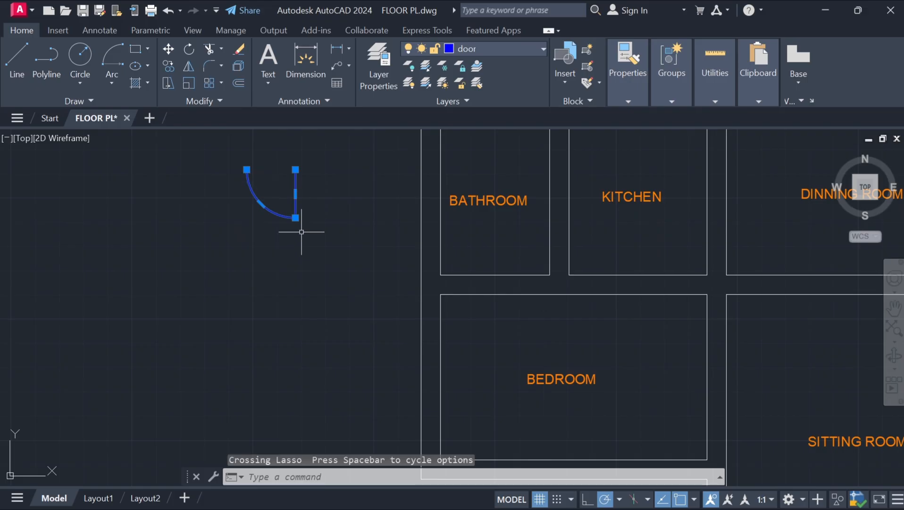
left_click(169, 66)
left_click(261, 202)
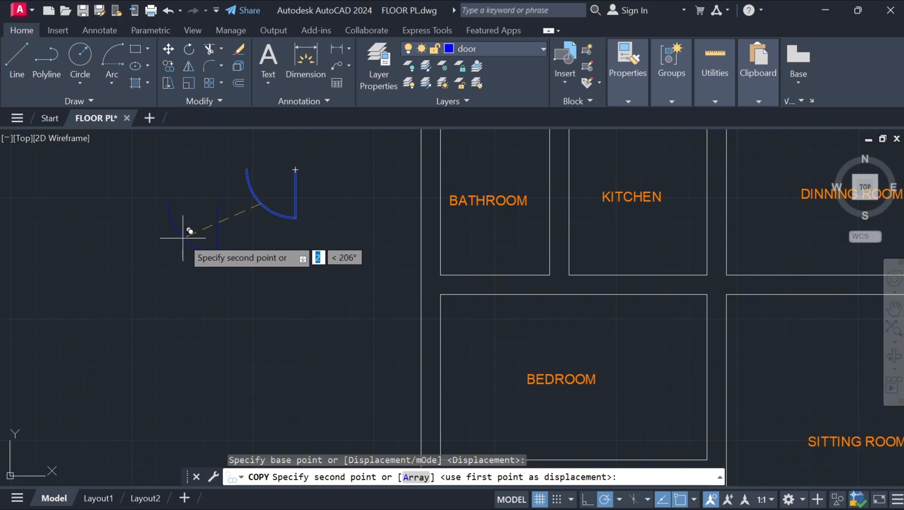
left_click(164, 238)
left_click(75, 304)
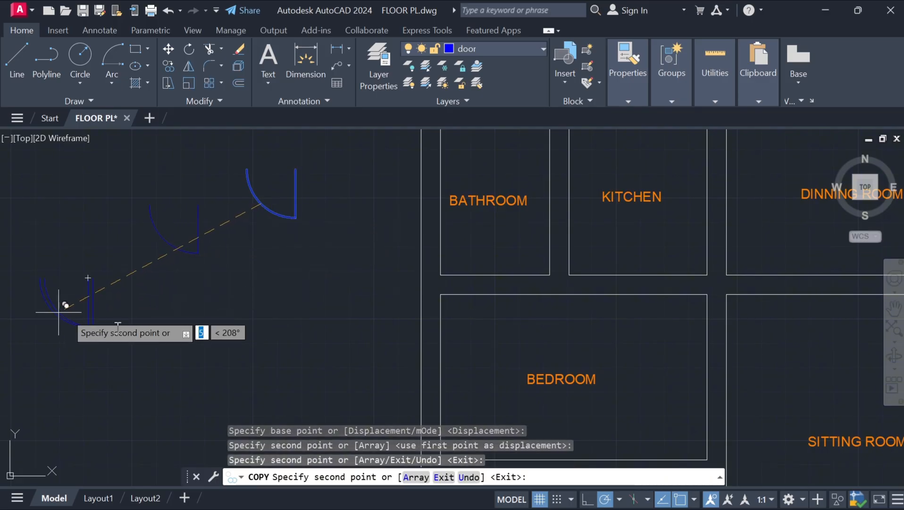
left_click(254, 348)
scroll(265, 347, "down", 3)
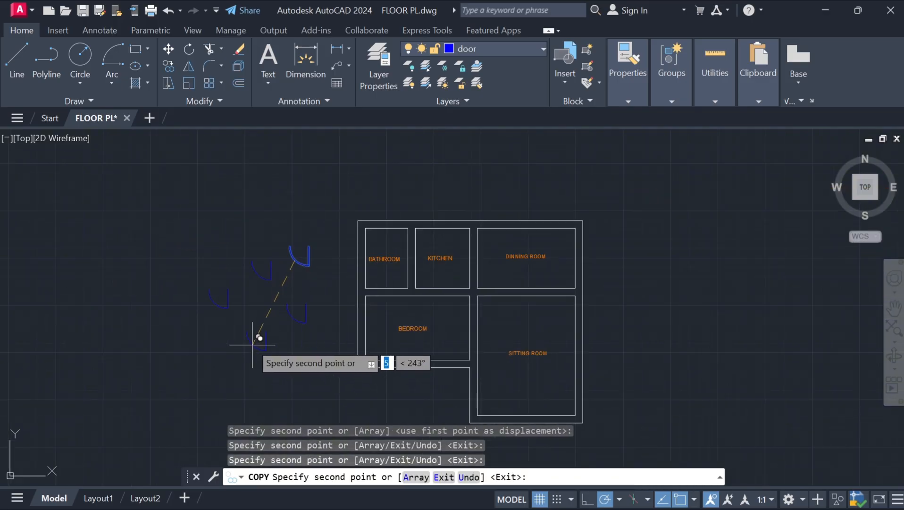
left_click(252, 336)
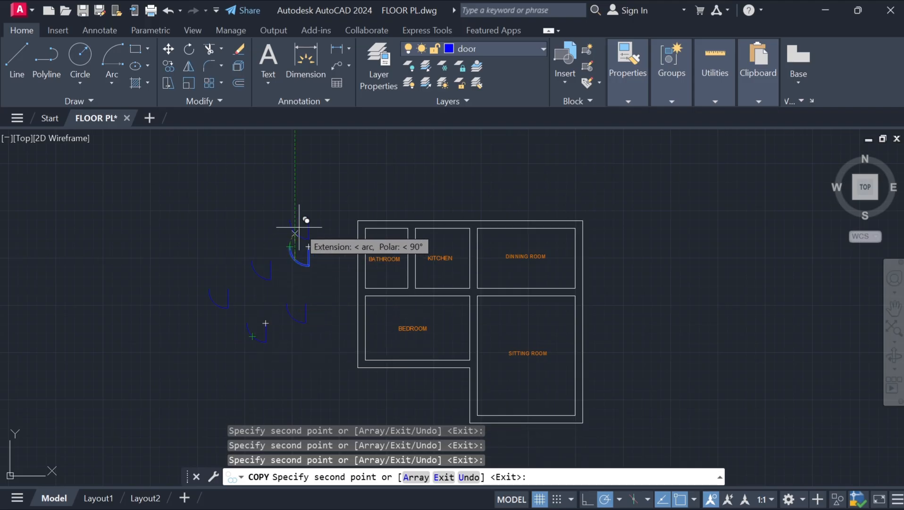
key("Escape")
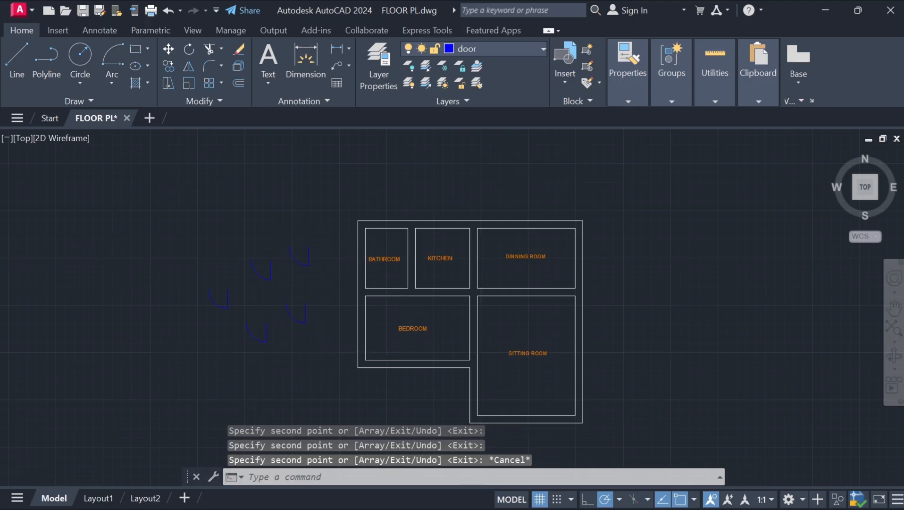
- Mirror the door copy nearest the bedroom about a vertical line through its arc's free end, keeping the source object
scroll(323, 276, "up", 5)
scroll(323, 276, "down", 1)
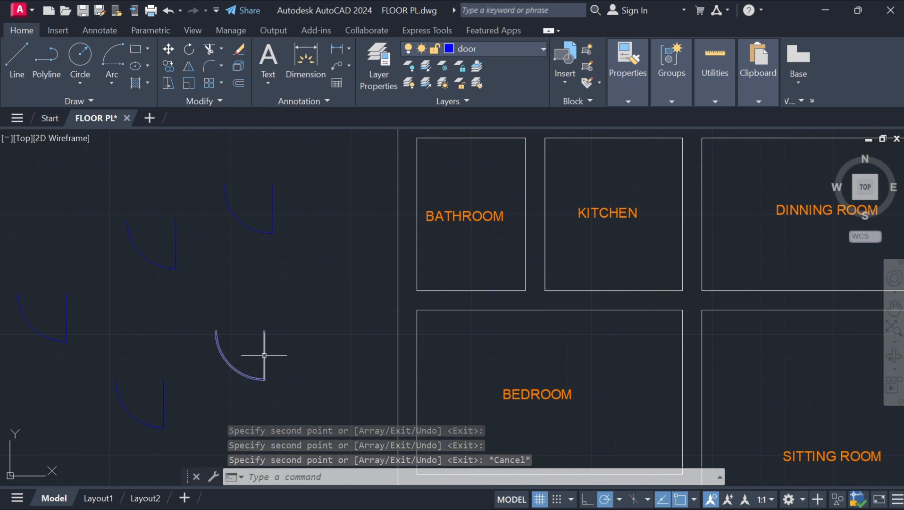
scroll(414, 363, "down", 2)
middle_click_drag(545, 377, 491, 215)
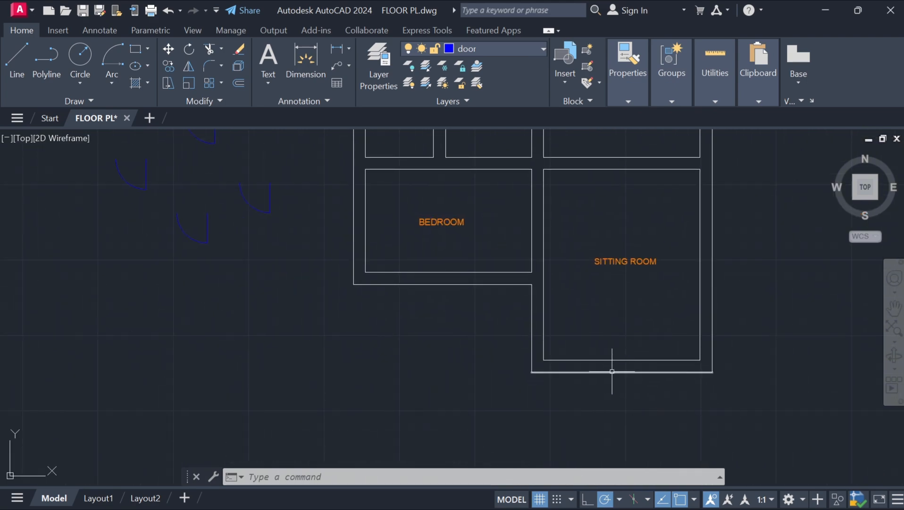
left_click_drag(281, 199, 270, 197)
middle_click_drag(253, 167, 335, 289)
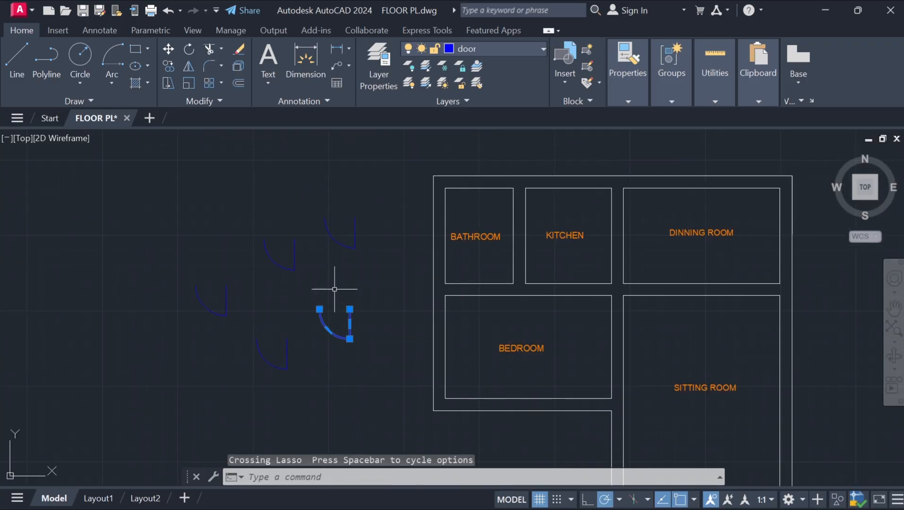
left_click(189, 66)
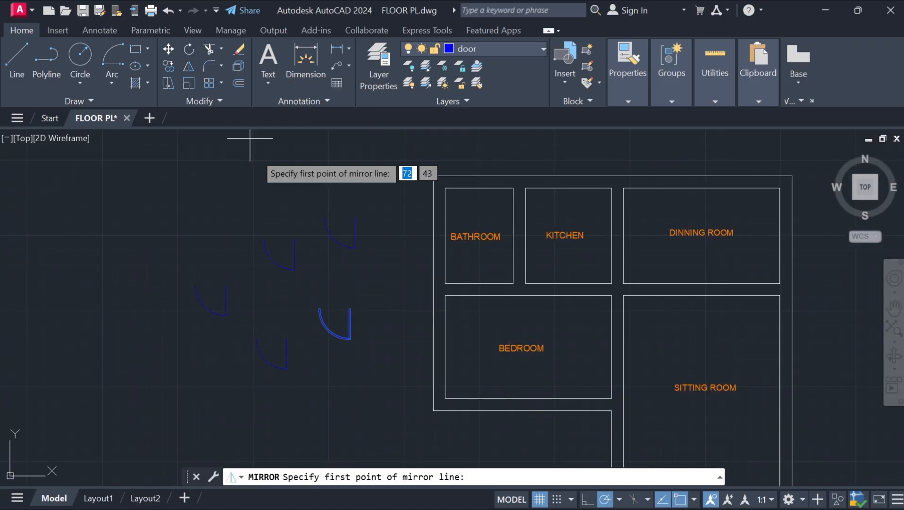
left_click(319, 309)
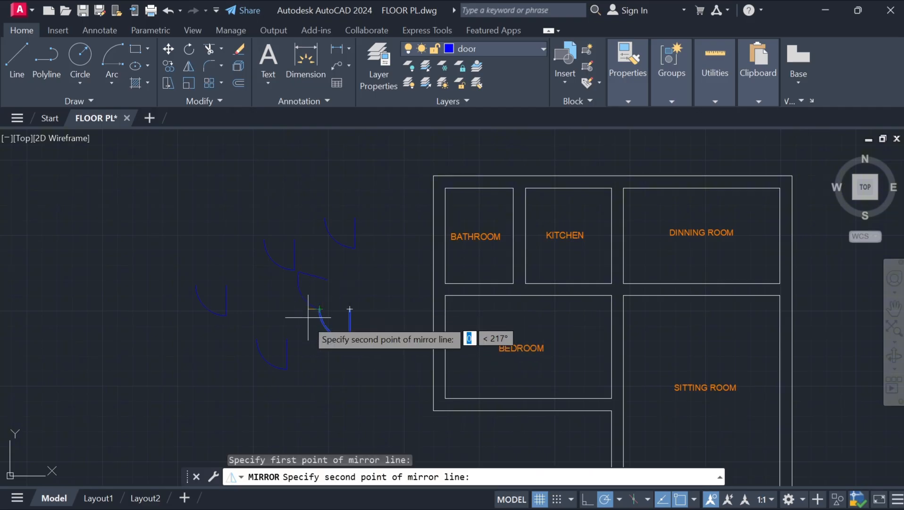
left_click(320, 332)
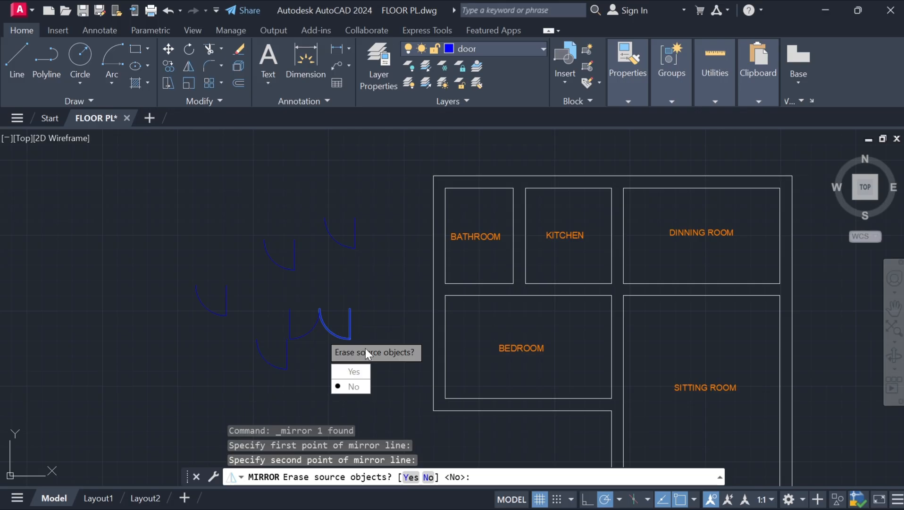
left_click(353, 386)
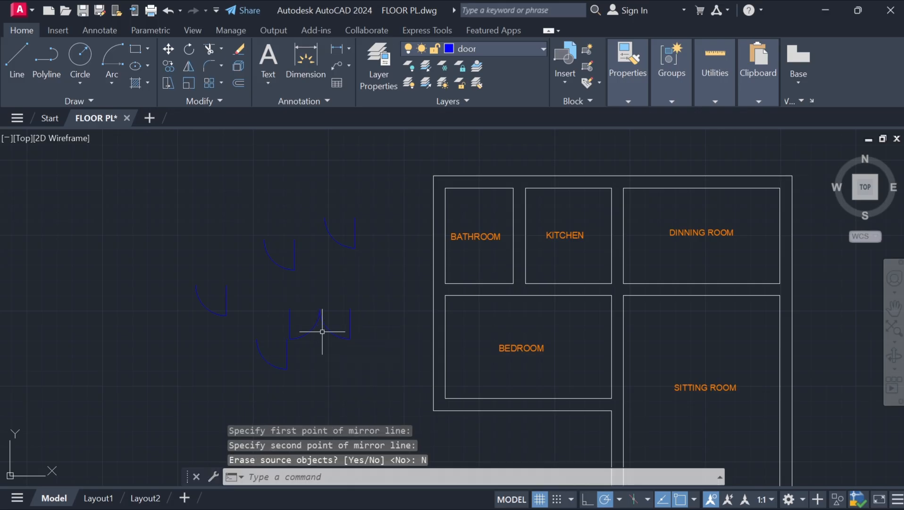
- Join the mirrored pair of doors into a single double-door polyline
mouse_move(377, 326)
left_mouse_down()
mouse_move(293, 299)
mouse_move(337, 277)
left_mouse_up()
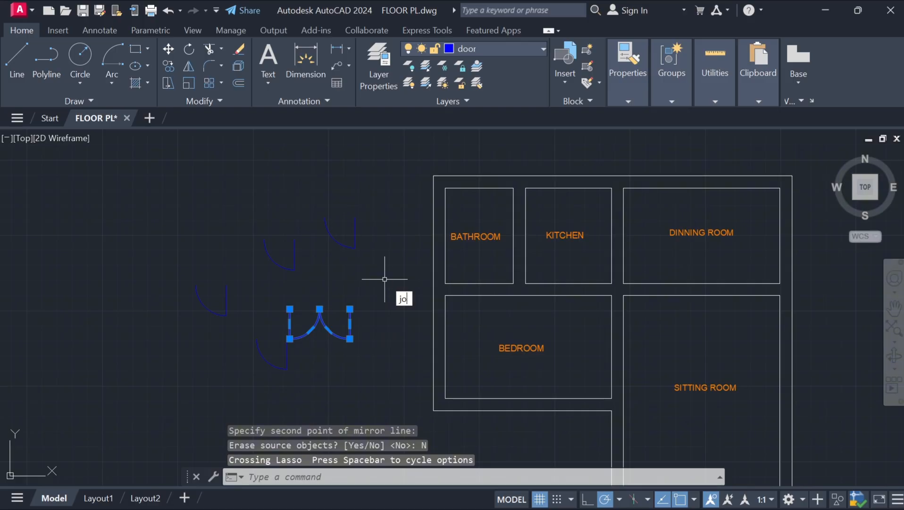
type("j")
key("Return")
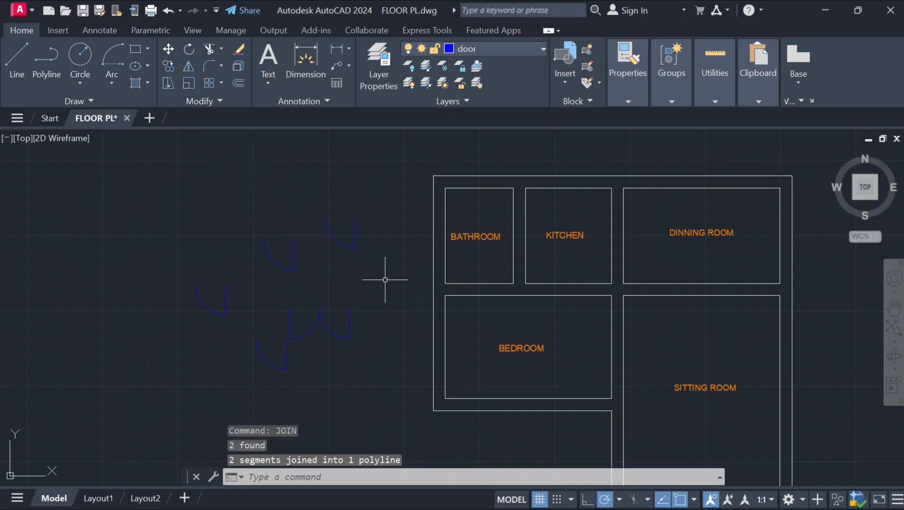
left_click_drag(374, 327, 329, 314)
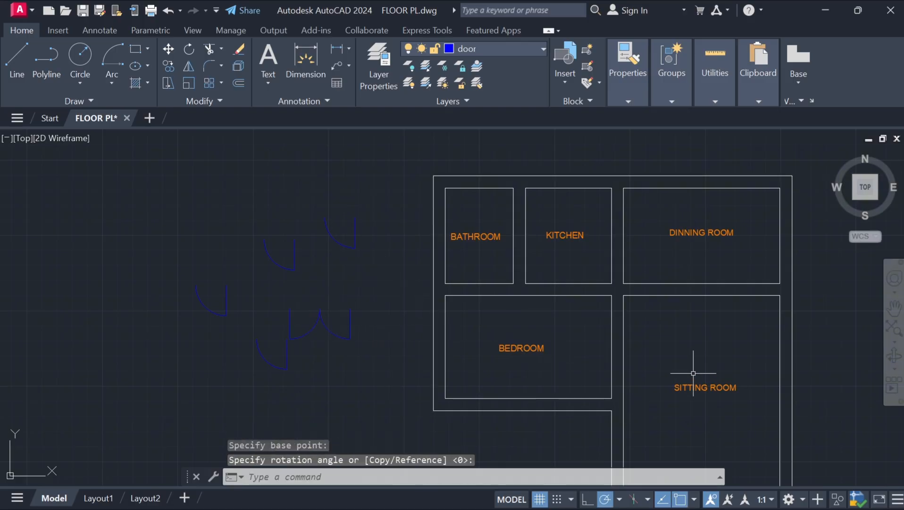
- Move the double door by the upper end of its right leaf onto the inner line of the sitting room's bottom wall
middle_click_drag(692, 359, 577, 239)
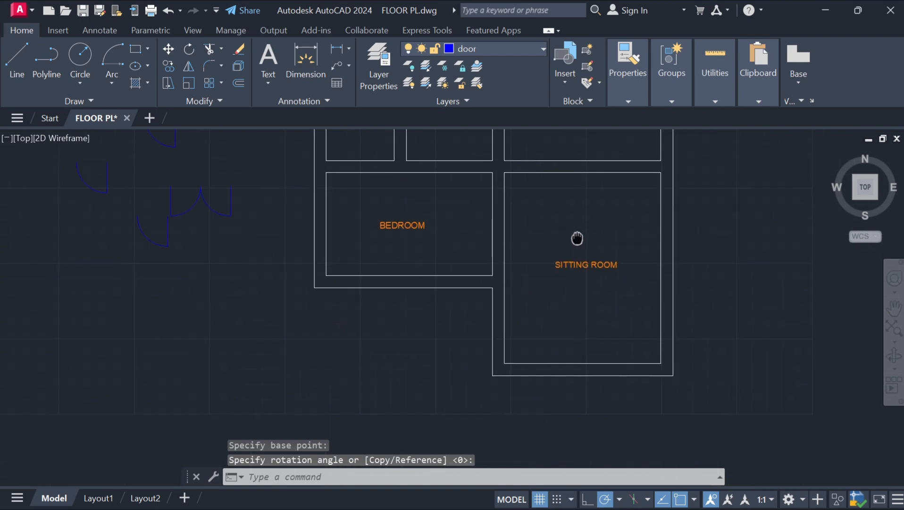
left_click_drag(238, 189, 237, 192)
left_click(241, 191)
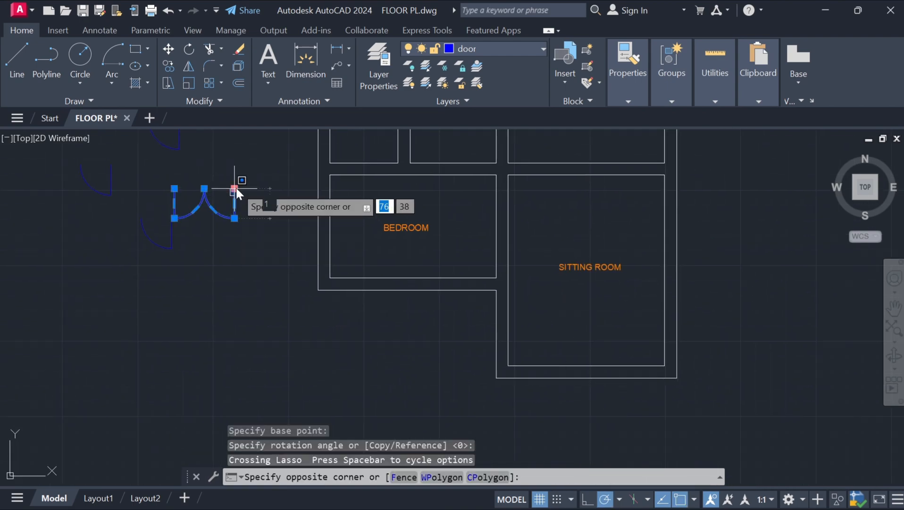
left_click(235, 188)
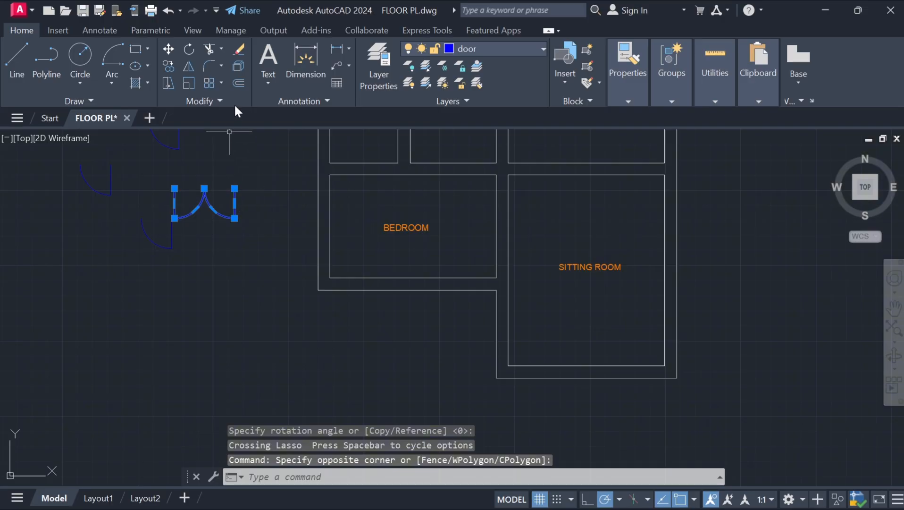
left_click(163, 48)
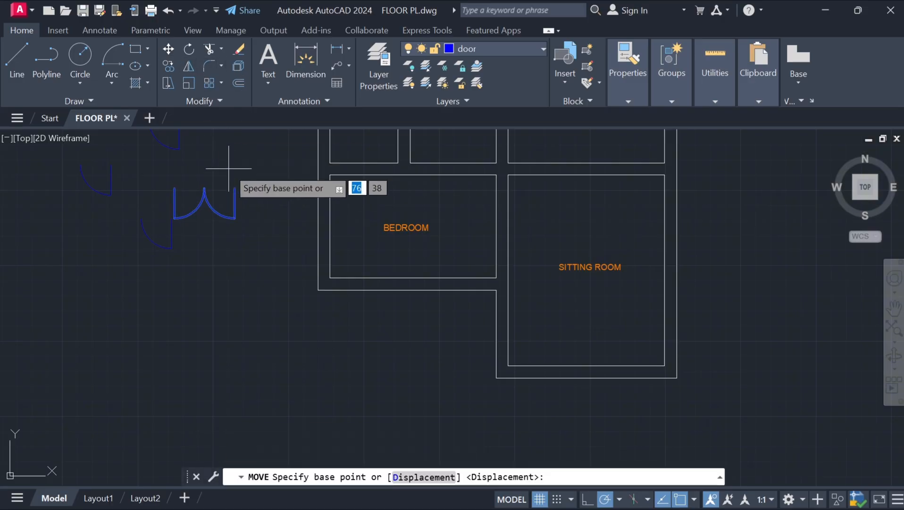
left_click(234, 189)
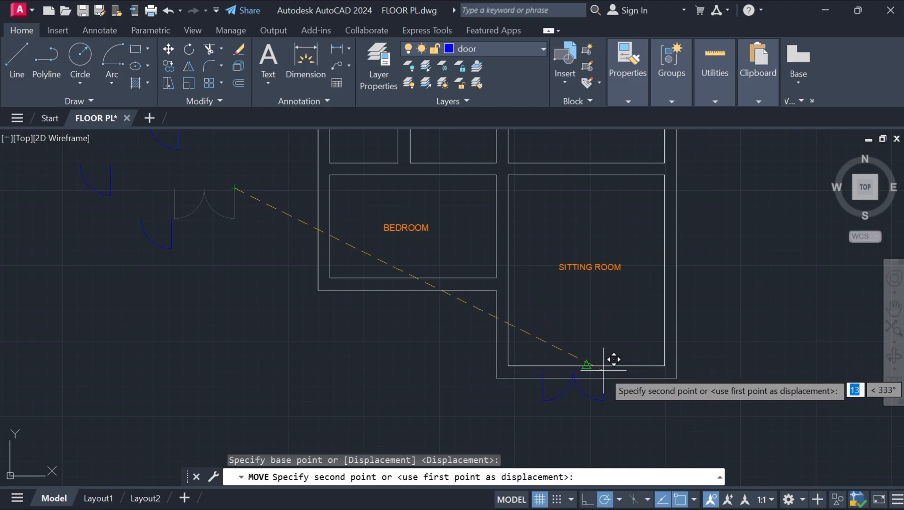
left_click(632, 355)
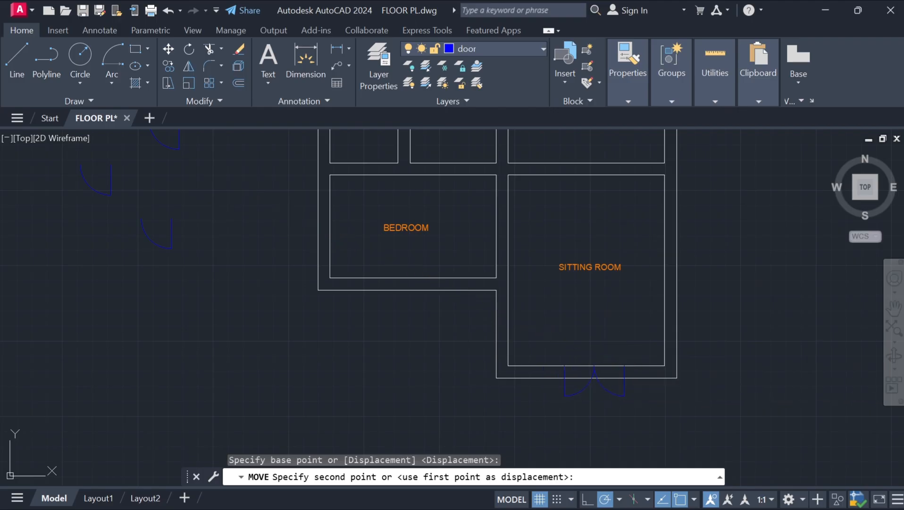
- Trim both wall lines between the leaves of the sitting room's double door, including the short piece between the arcs
scroll(598, 383, "up", 5)
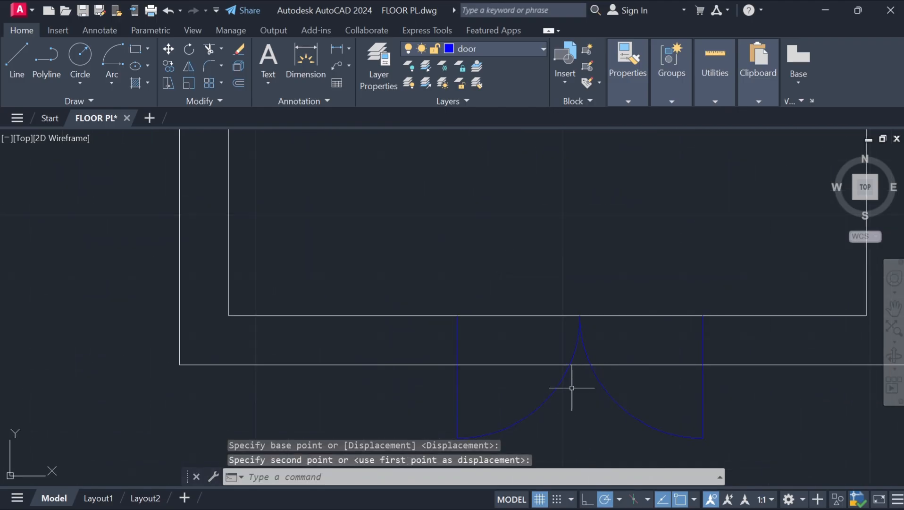
scroll(603, 374, "down", 5)
mouse_move(603, 374)
middle_mouse_down()
mouse_move(636, 387)
mouse_move(528, 319)
mouse_move(407, 262)
middle_mouse_up()
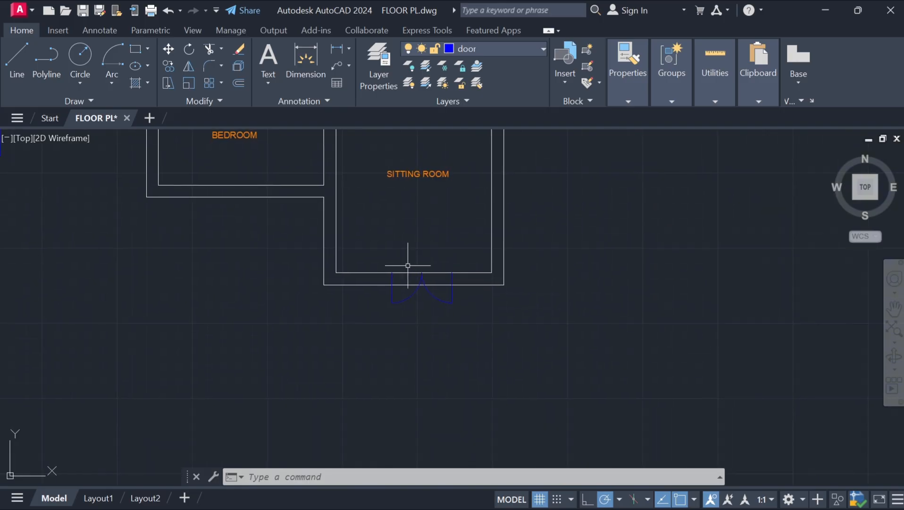
scroll(425, 280, "up", 4)
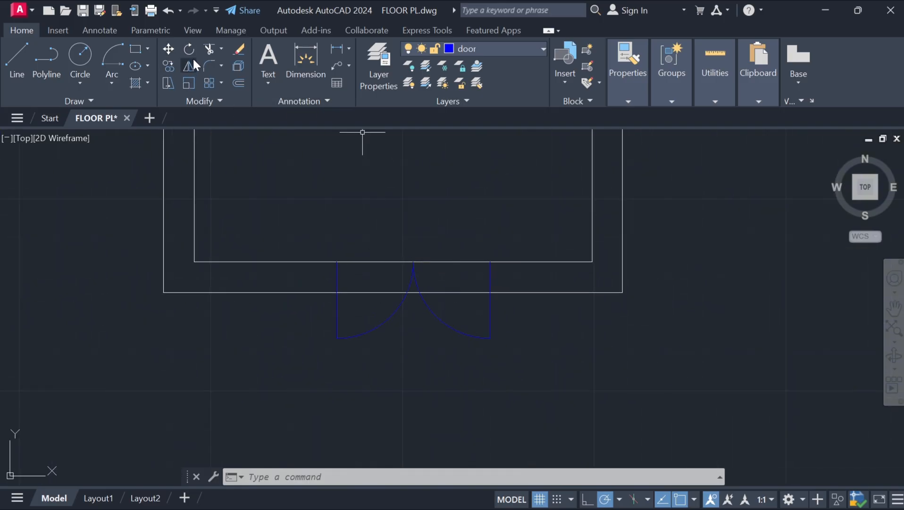
left_click(210, 48)
mouse_move(368, 249)
left_mouse_down()
mouse_move(376, 262)
mouse_move(368, 312)
left_mouse_up()
left_click_drag(442, 249, 452, 312)
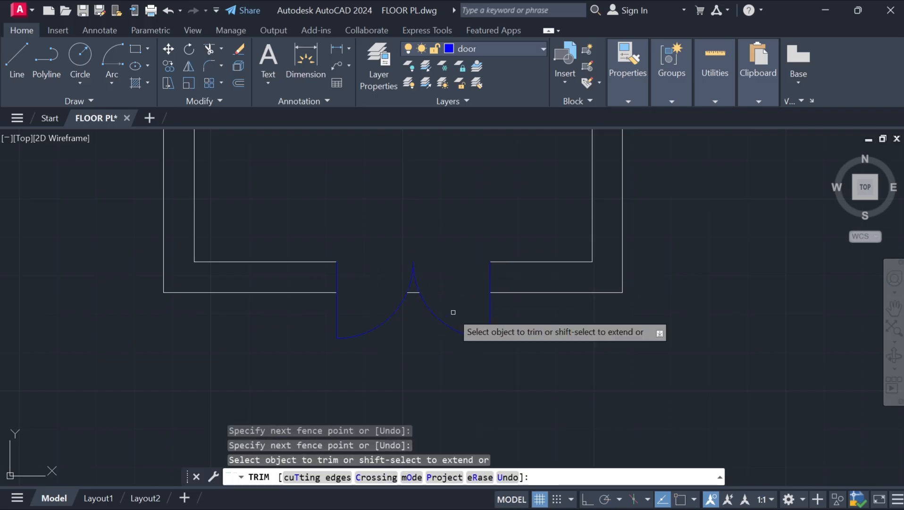
left_click(413, 292)
scroll(462, 271, "up", 4)
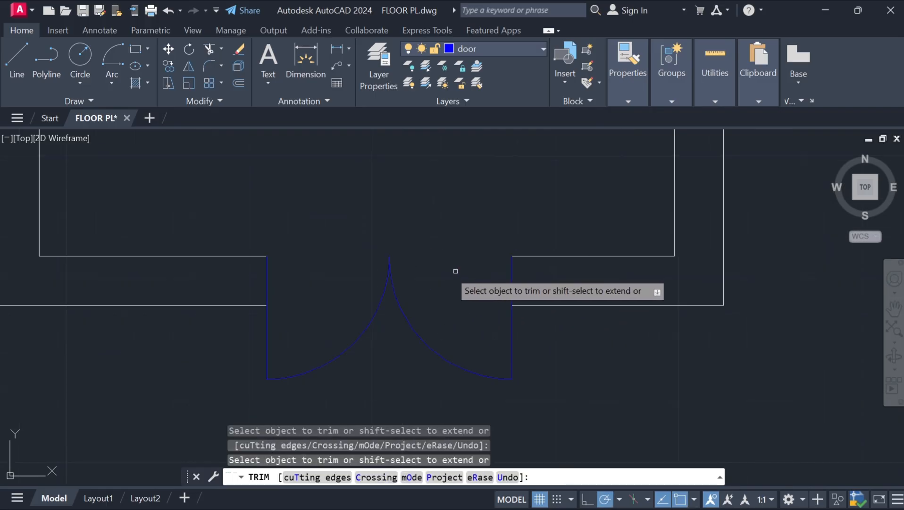
scroll(325, 258, "down", 4)
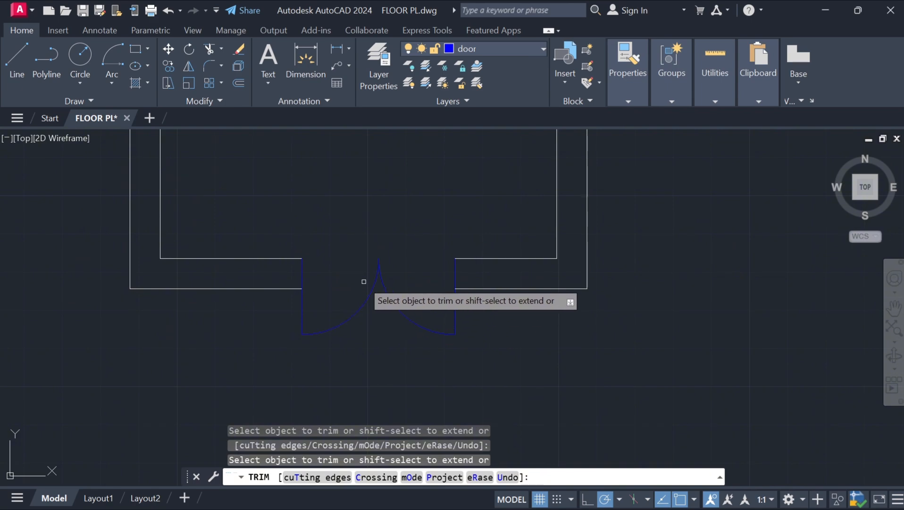
scroll(347, 238, "down", 5)
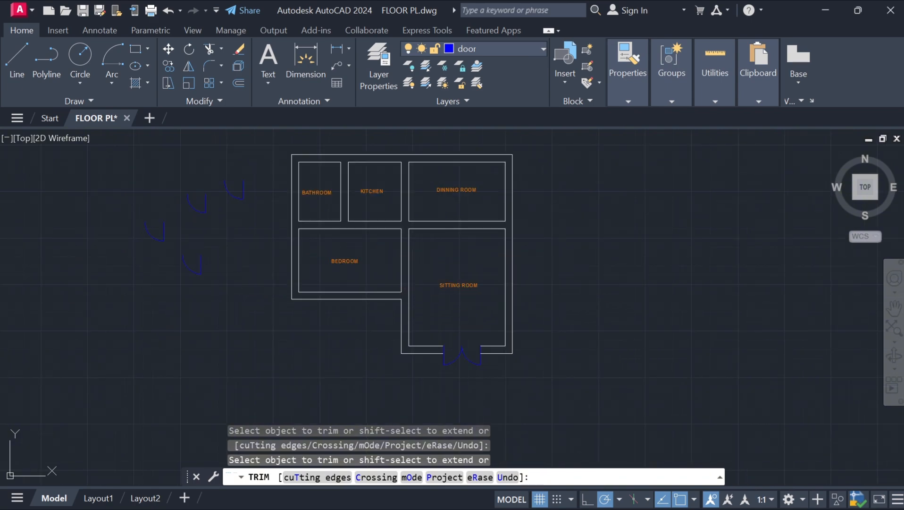
key("Escape")
- Rotate the two lower door copies by 180° about the upper end of the lowest door's vertical line
mouse_move(244, 259)
left_mouse_down()
mouse_move(206, 259)
mouse_move(125, 210)
mouse_move(145, 222)
left_mouse_up()
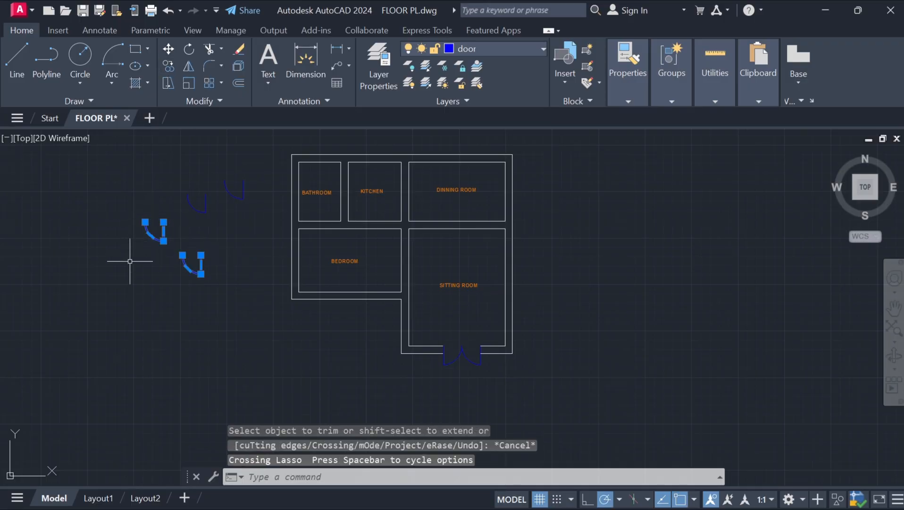
left_click(189, 47)
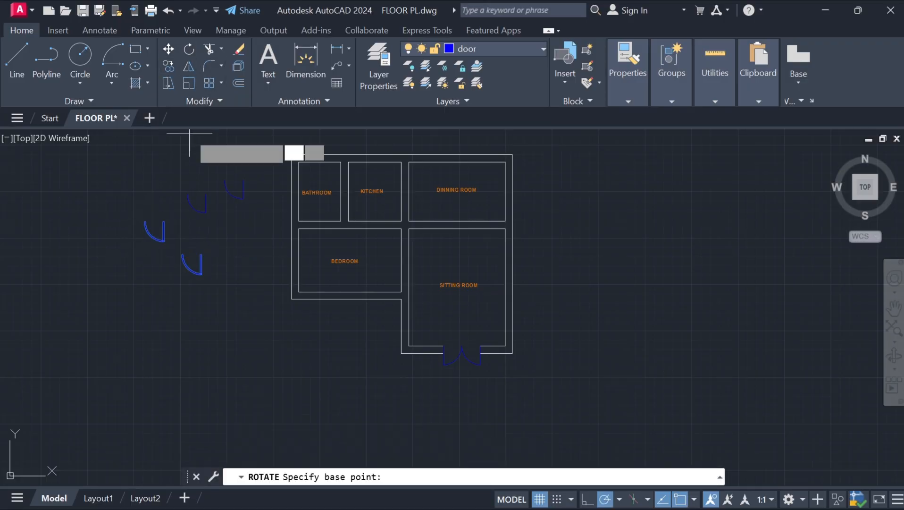
left_click(201, 255)
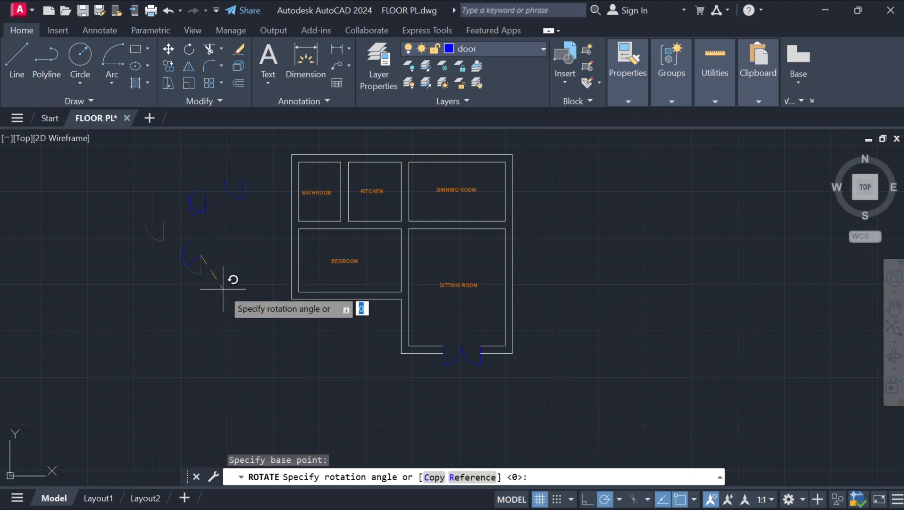
left_click(182, 248)
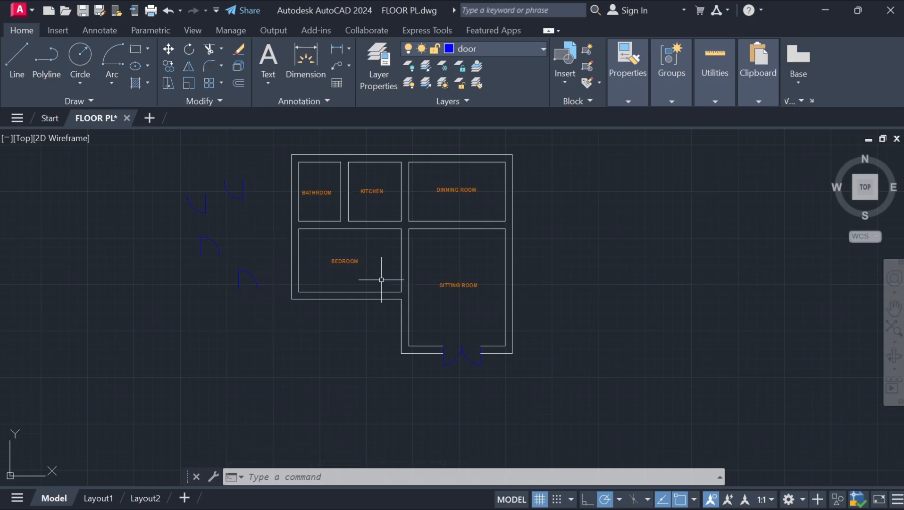
- Rotate the two upper door copies 90° clockwise about the upper end of the right-hand copy's vertical line
left_click_drag(256, 192, 239, 191)
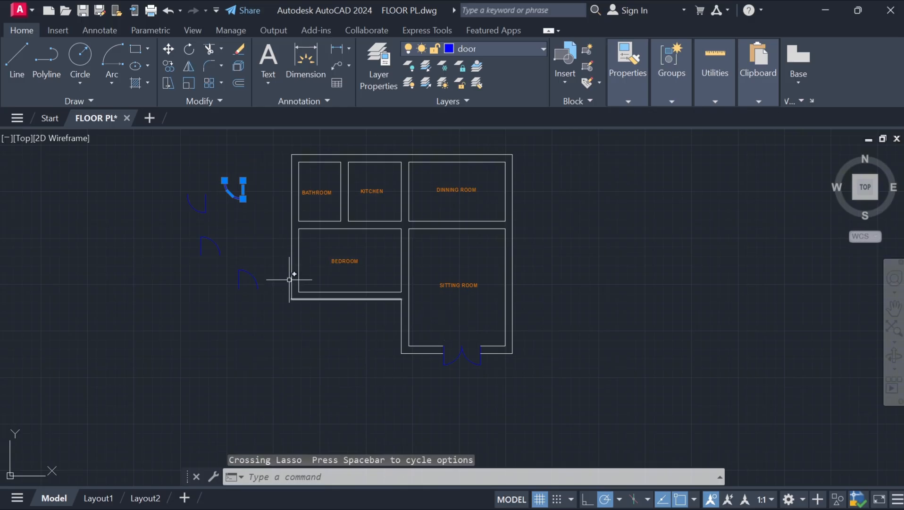
mouse_move(252, 208)
left_mouse_down()
mouse_move(153, 202)
mouse_move(226, 161)
mouse_move(187, 172)
mouse_move(200, 158)
left_mouse_up()
left_click(190, 49)
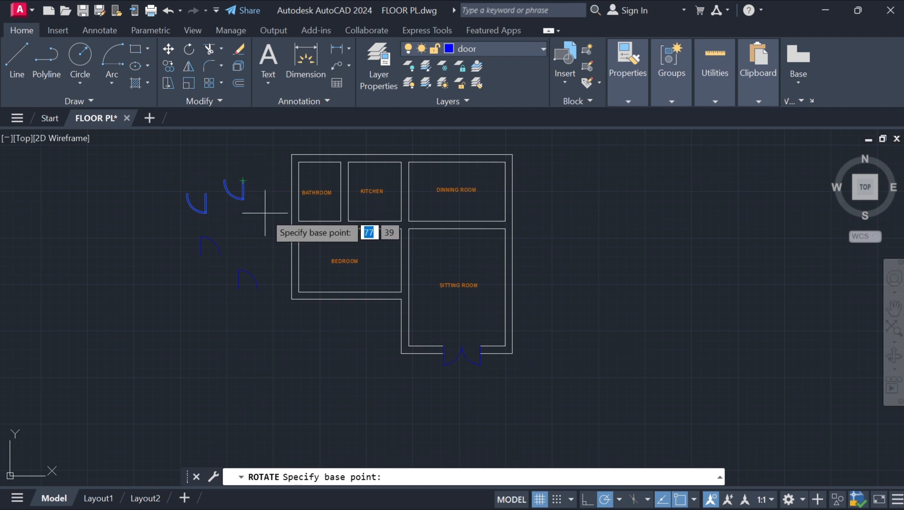
left_click(242, 180)
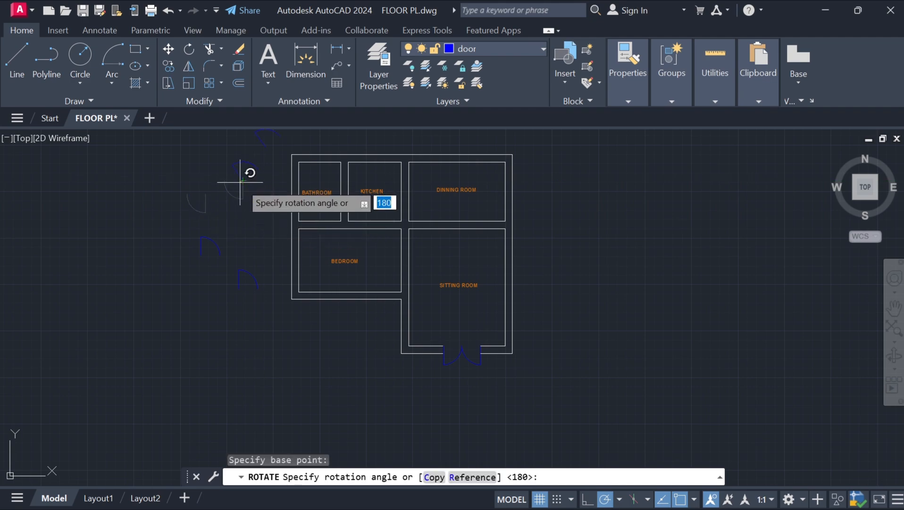
left_click(242, 211)
scroll(245, 185, "down", 3)
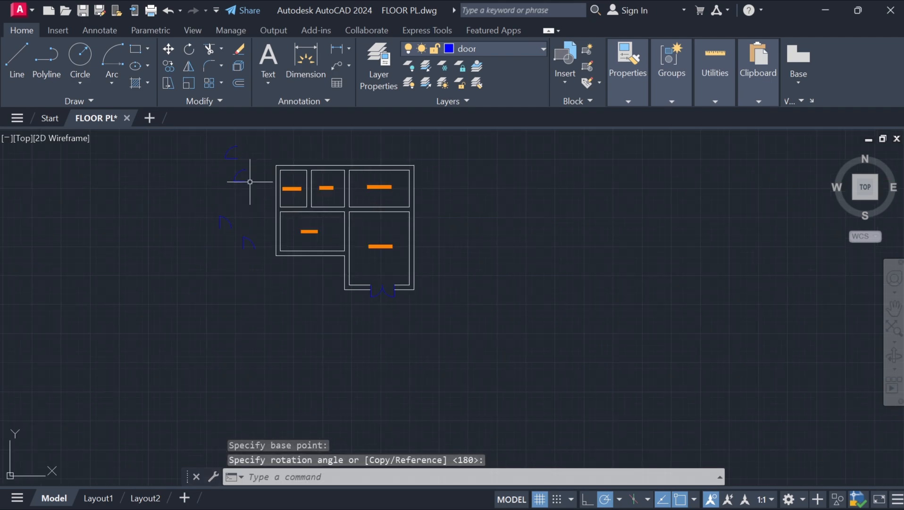
middle_click_drag(253, 162, 266, 226)
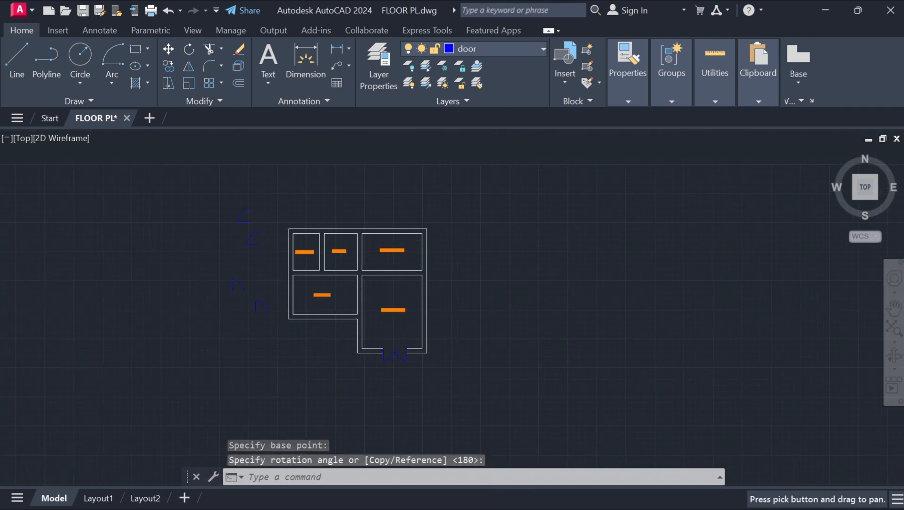
- Move the lower rotated door by the right end of its straight leaf onto the sitting room's left wall line, beside the bedroom
left_click(253, 239)
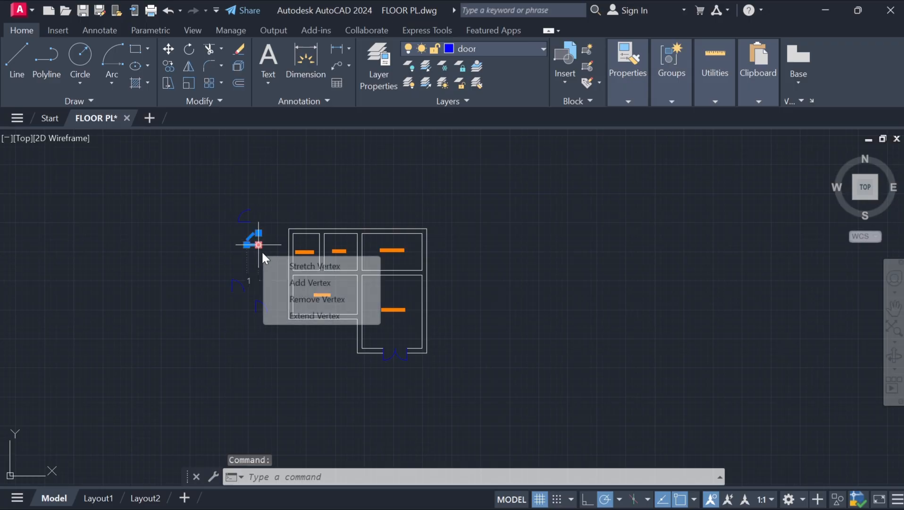
scroll(255, 234, "up", 5)
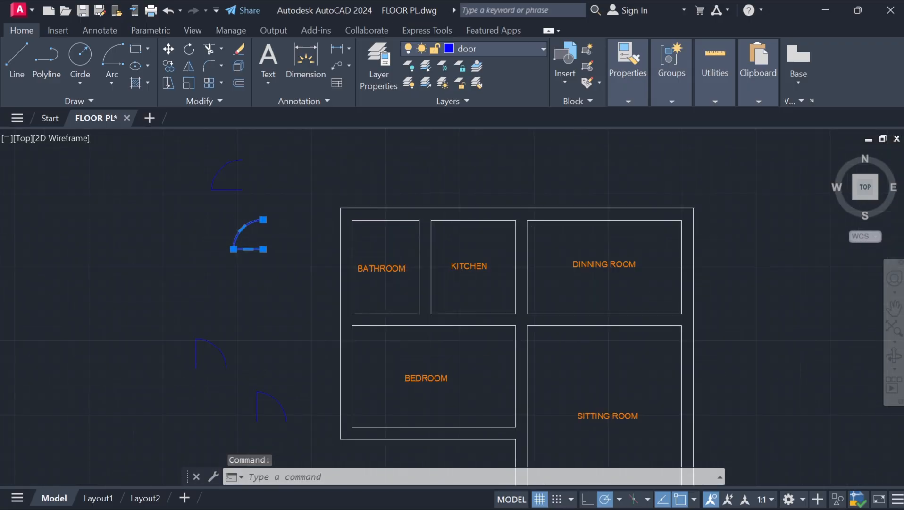
left_click(171, 50)
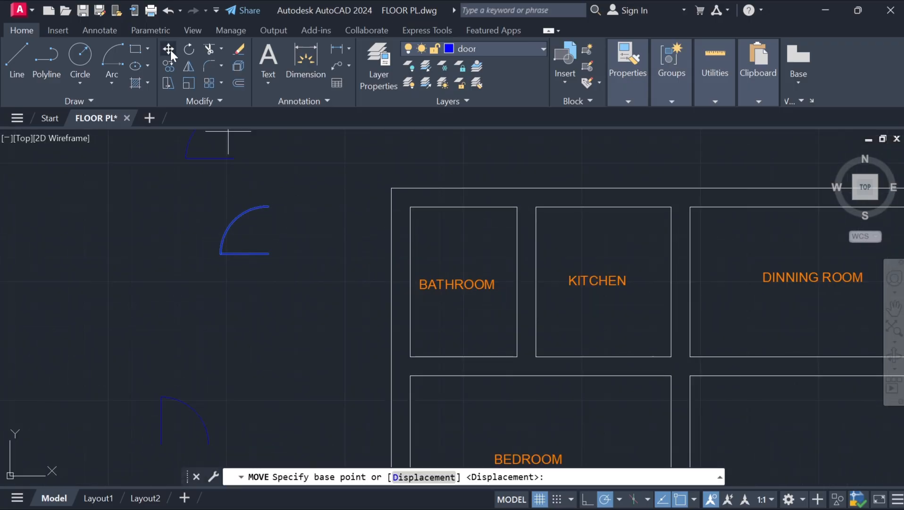
left_click(268, 253)
scroll(580, 335, "down", 3)
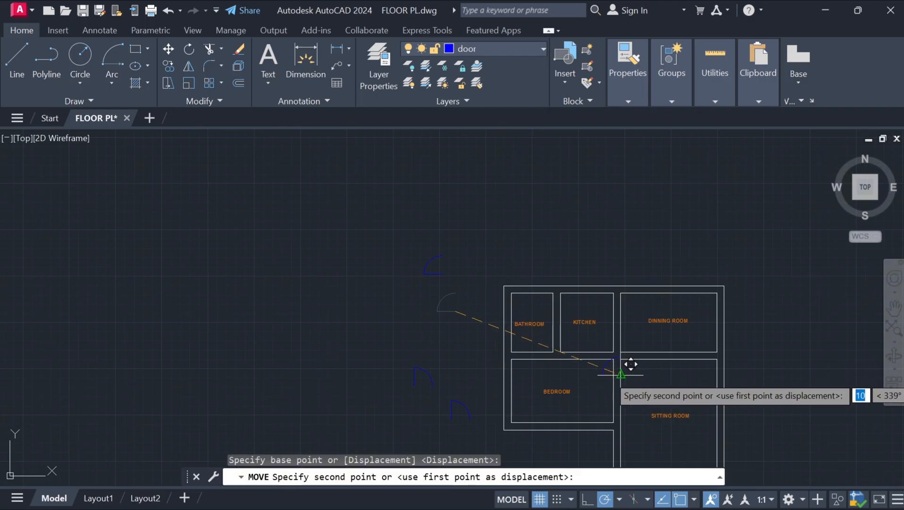
middle_click_drag(631, 364, 569, 337)
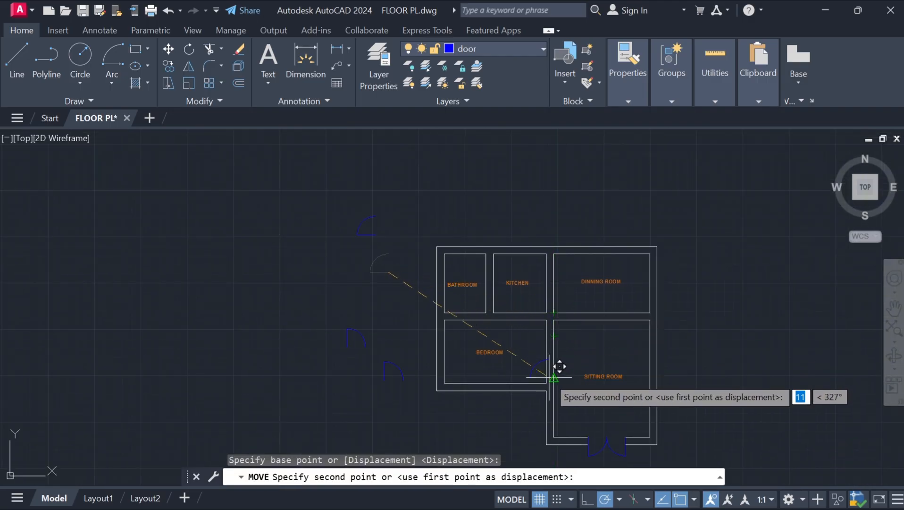
scroll(559, 366, "up", 4)
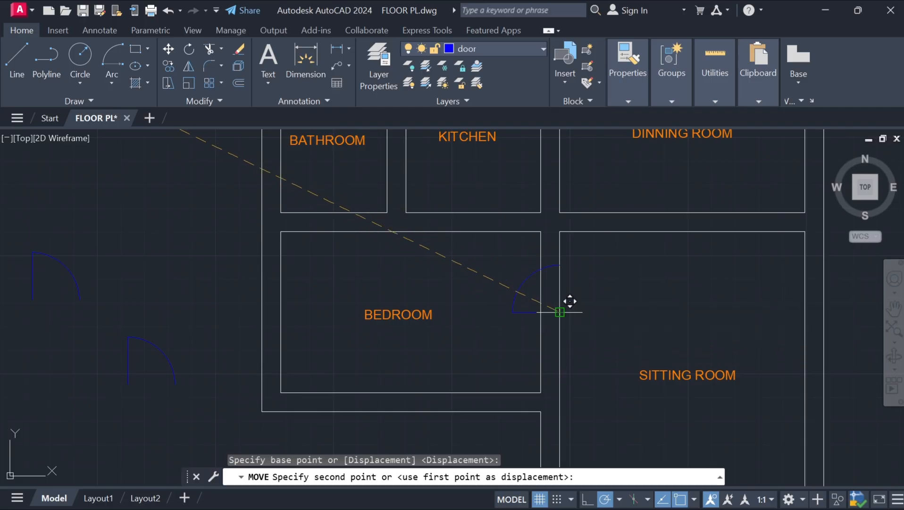
left_click(560, 312)
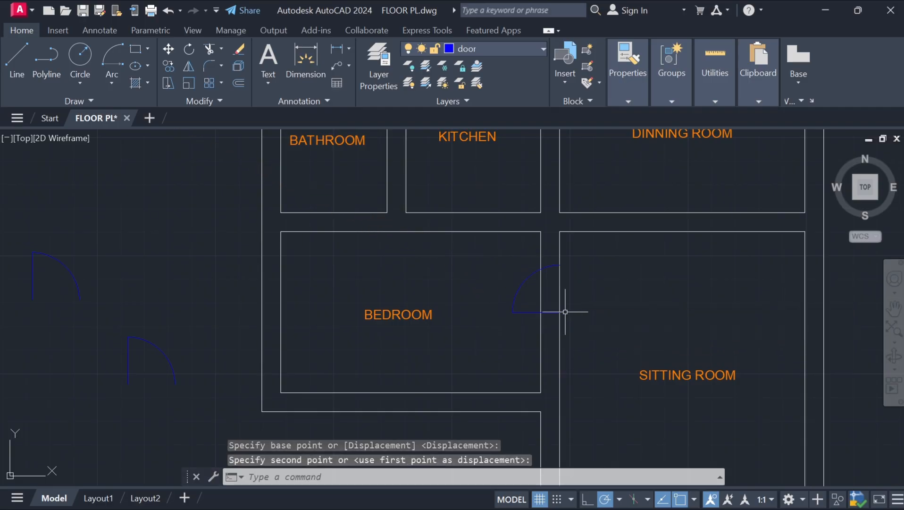
- Trim both wall lines inside the door opening between the bedroom and the sitting room
scroll(556, 309, "up", 4)
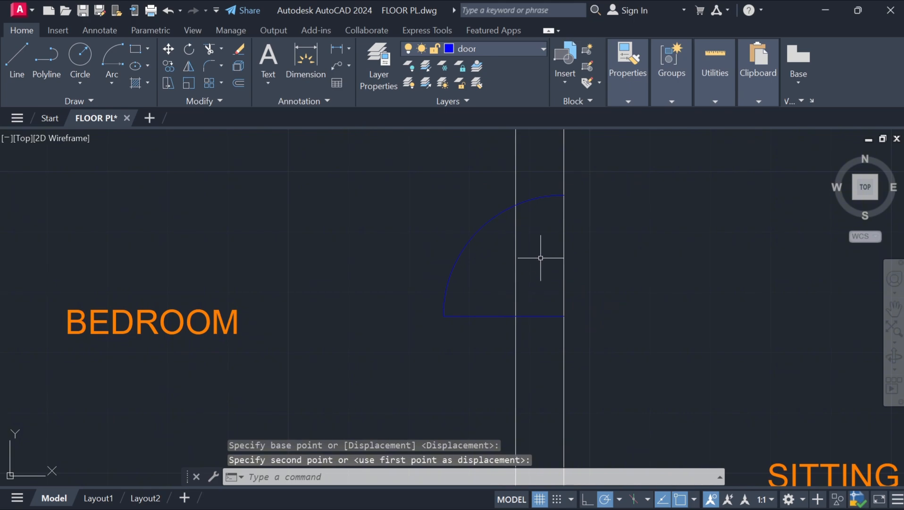
scroll(555, 255, "down", 5)
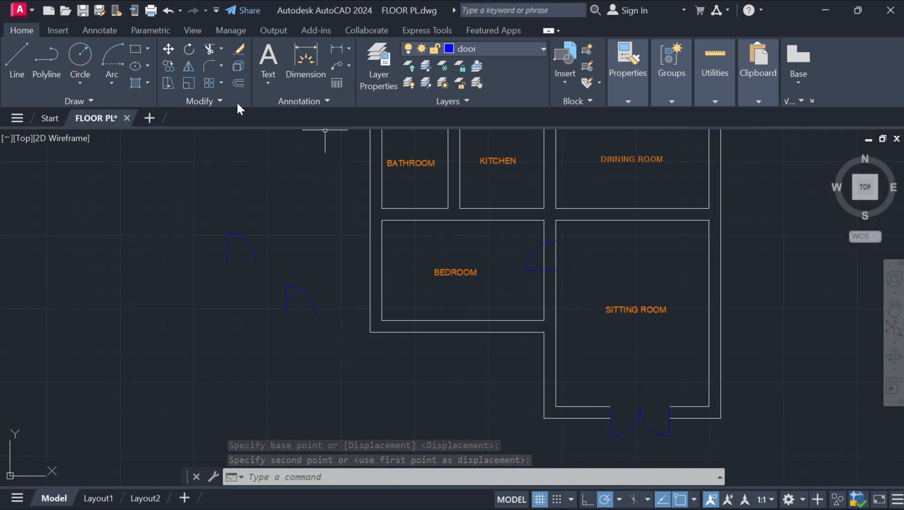
left_click(209, 48)
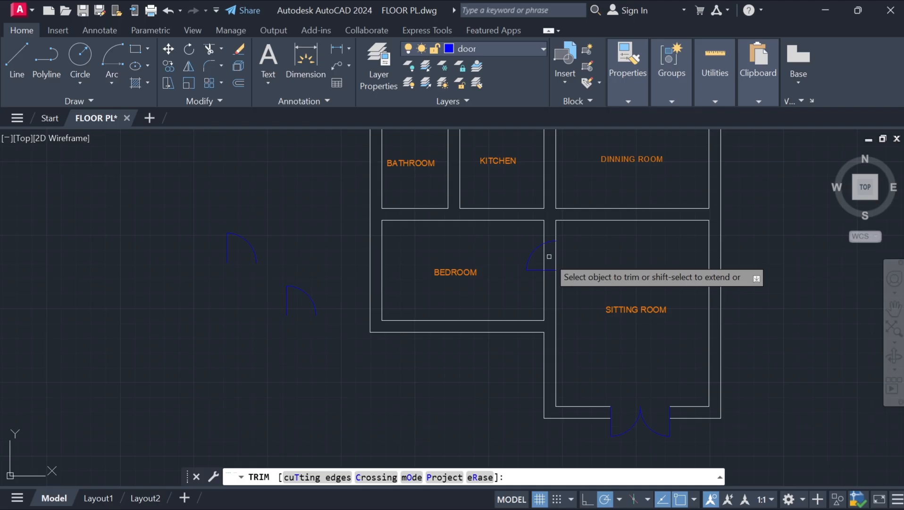
mouse_move(541, 260)
left_mouse_down()
mouse_move(570, 252)
mouse_move(549, 256)
left_mouse_up()
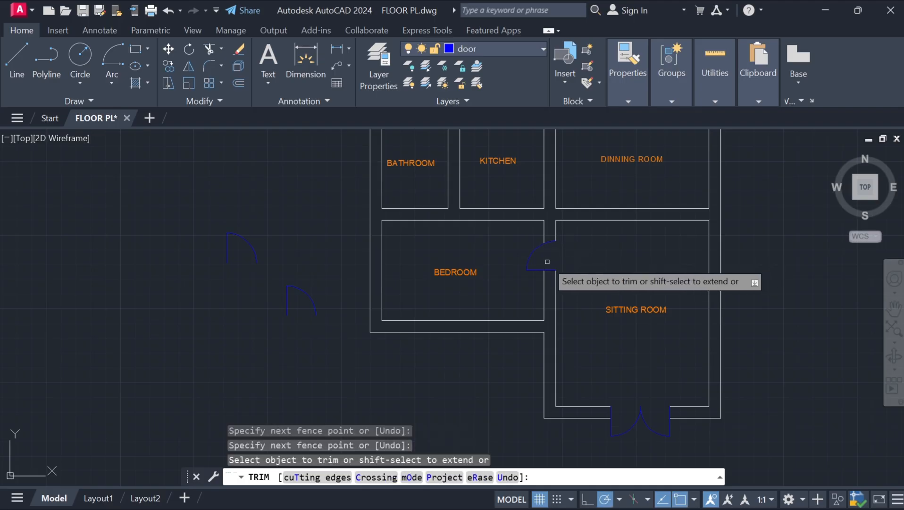
scroll(546, 260, "down", 2)
scroll(548, 256, "up", 5)
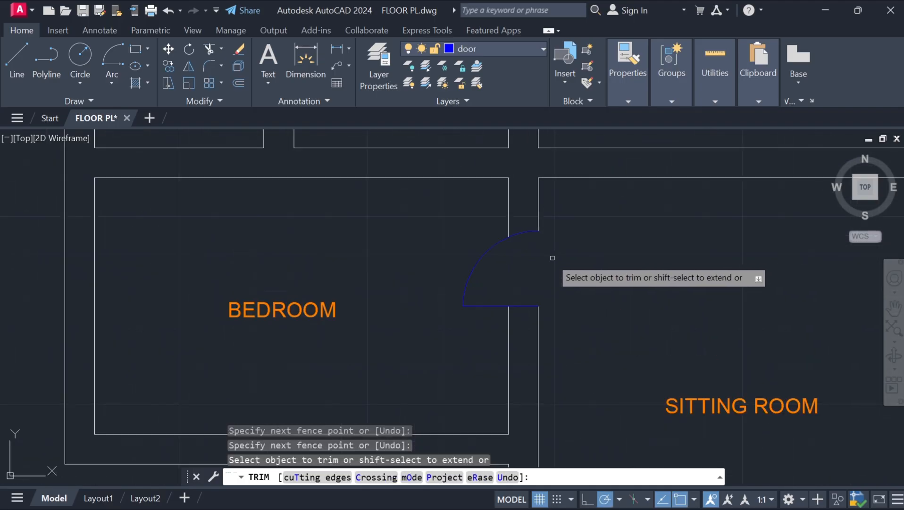
scroll(510, 278, "down", 4)
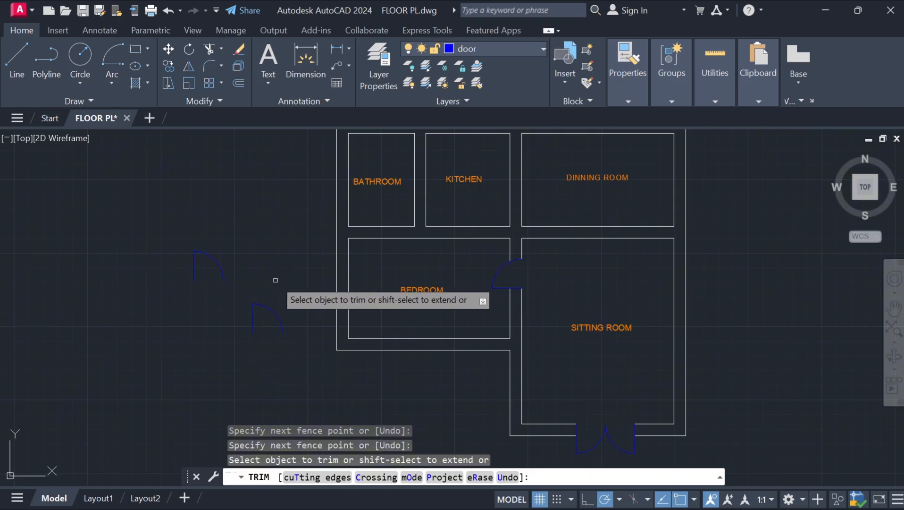
key("Escape")
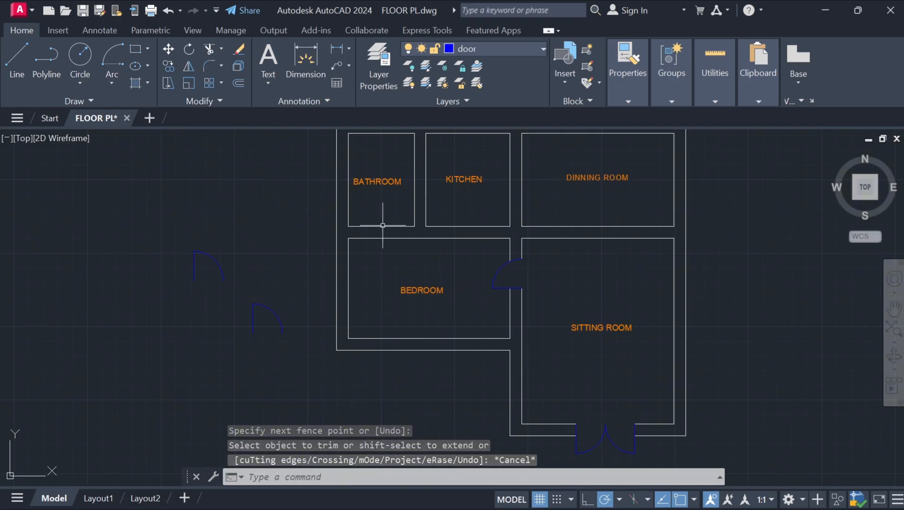
- Move the upper of the two upright doors by the lower end of its leaf onto the bedroom's top wall line, below the bathroom
left_click(195, 270)
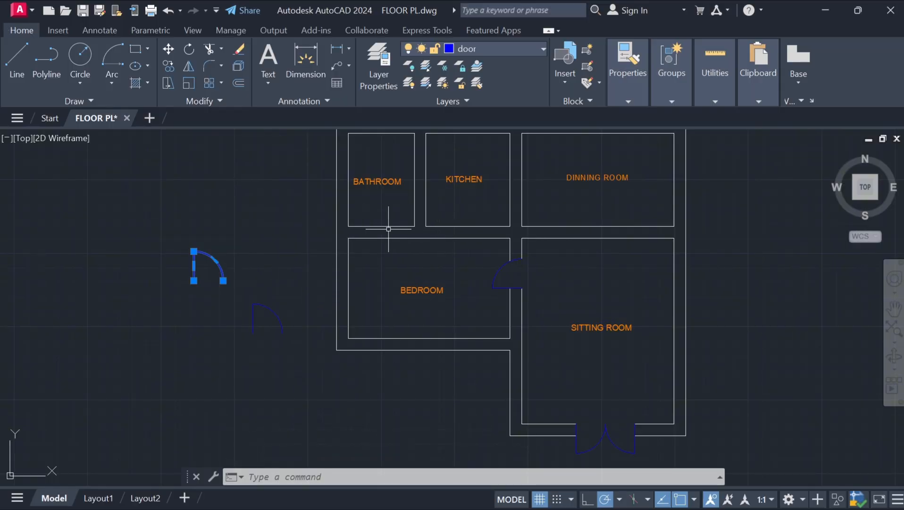
left_click(169, 51)
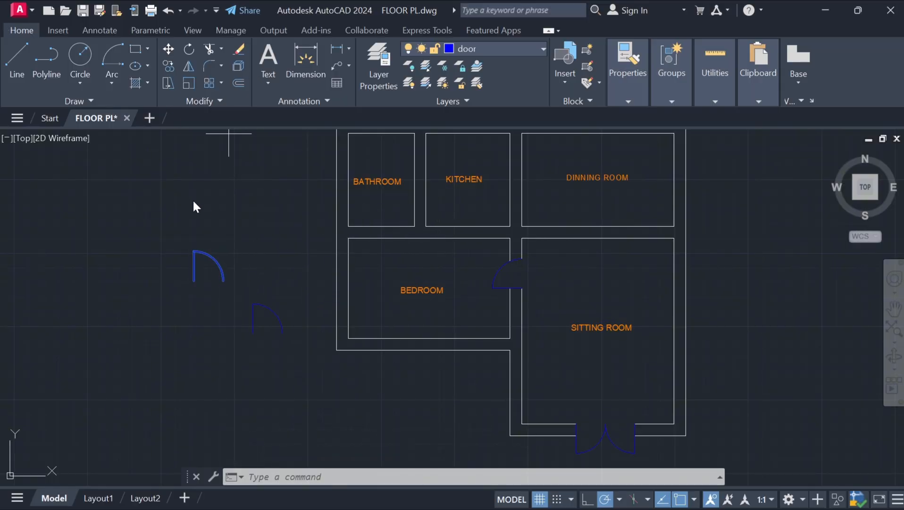
left_click(193, 280)
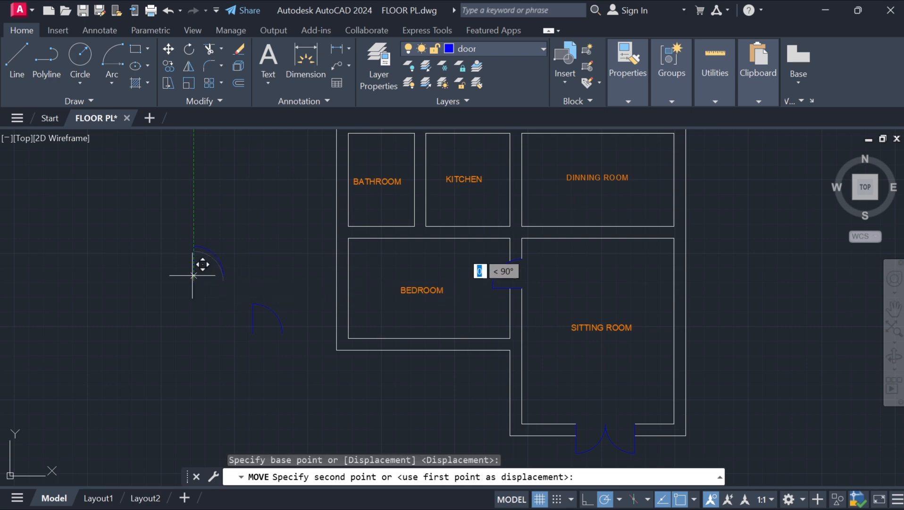
left_click(375, 227)
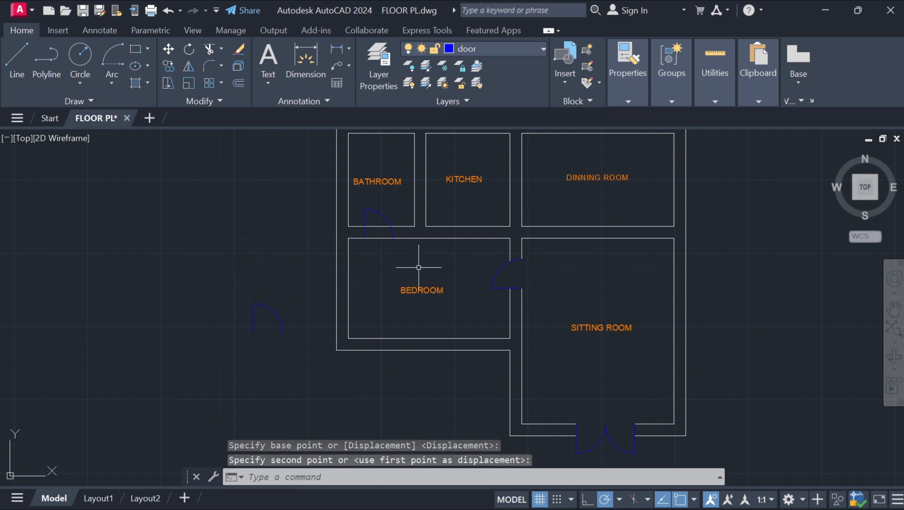
- Trim both wall lines inside the door opening between the bathroom and the bedroom
scroll(379, 236, "up", 2)
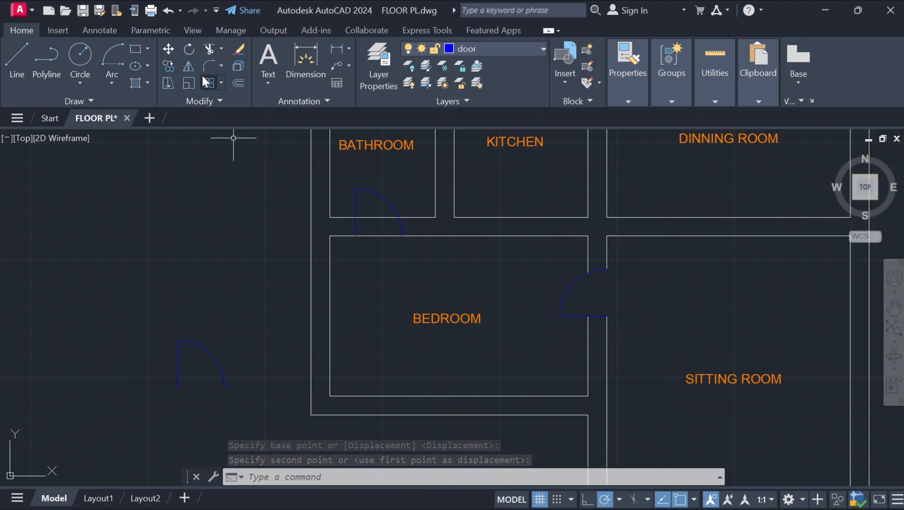
left_click(208, 49)
left_click_drag(359, 202, 378, 246)
scroll(380, 243, "down", 6)
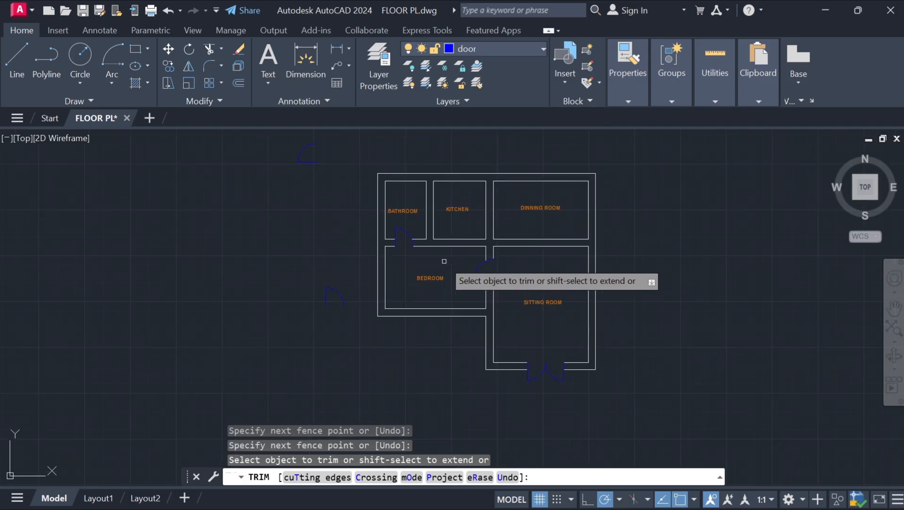
scroll(350, 262, "up", 6)
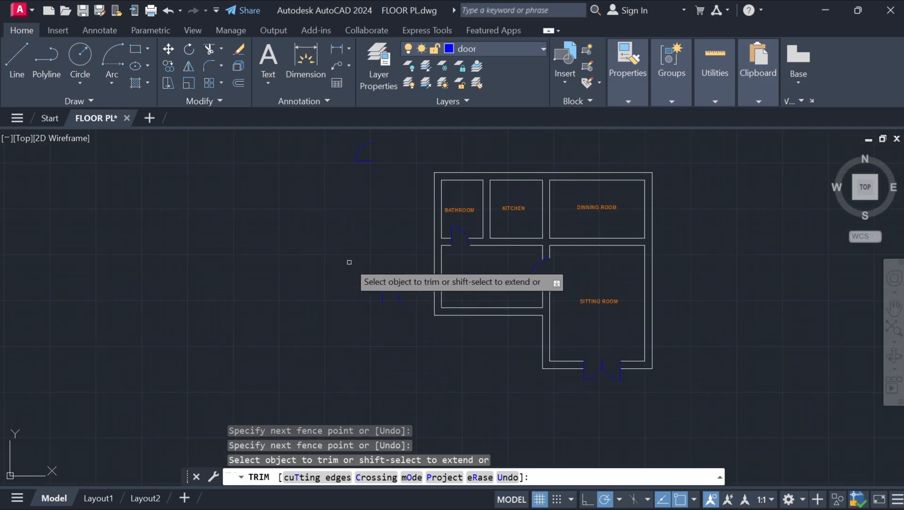
scroll(350, 264, "down", 4)
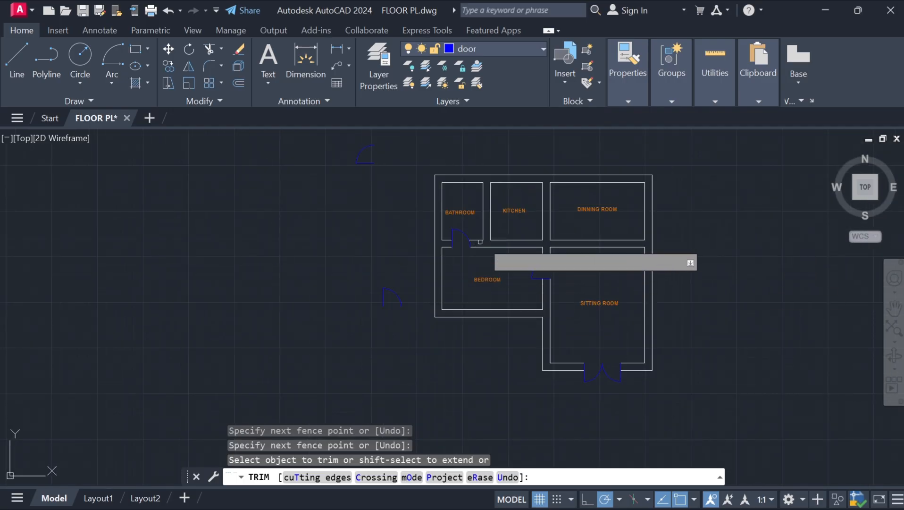
key("Escape")
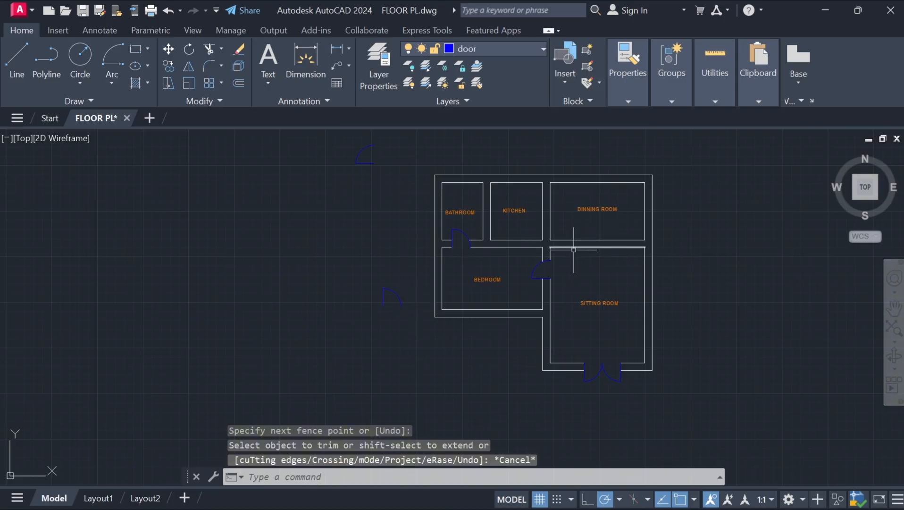
- Move the remaining upright door by the lower end of its leaf onto the midpoint of the sitting room's top wall line, below the dining room
left_click(411, 296)
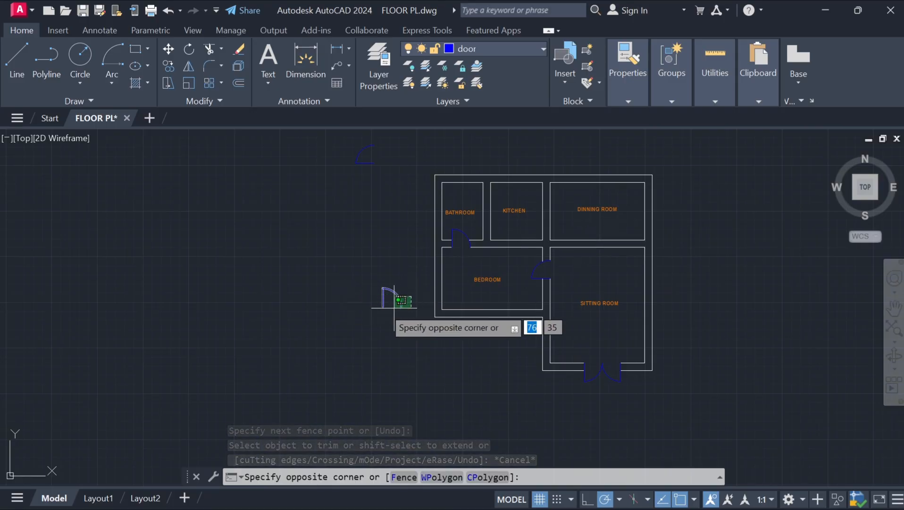
left_click(363, 303)
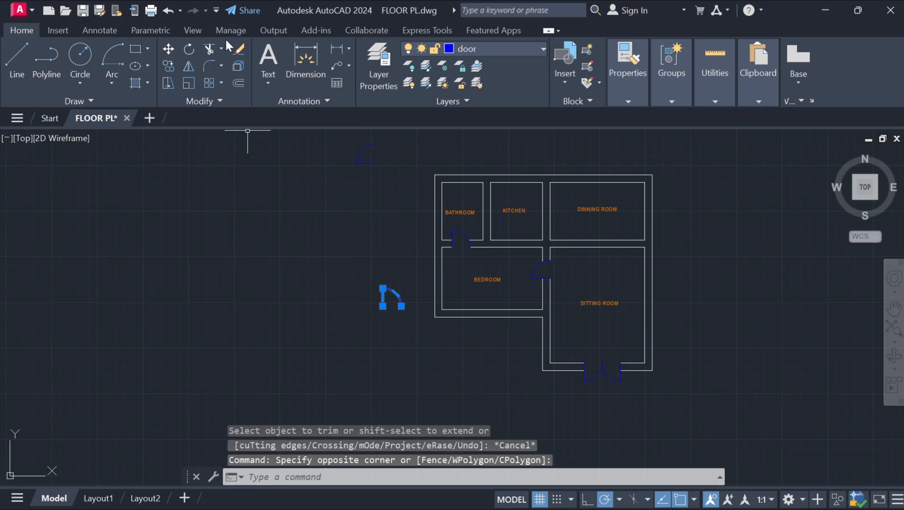
left_click(168, 49)
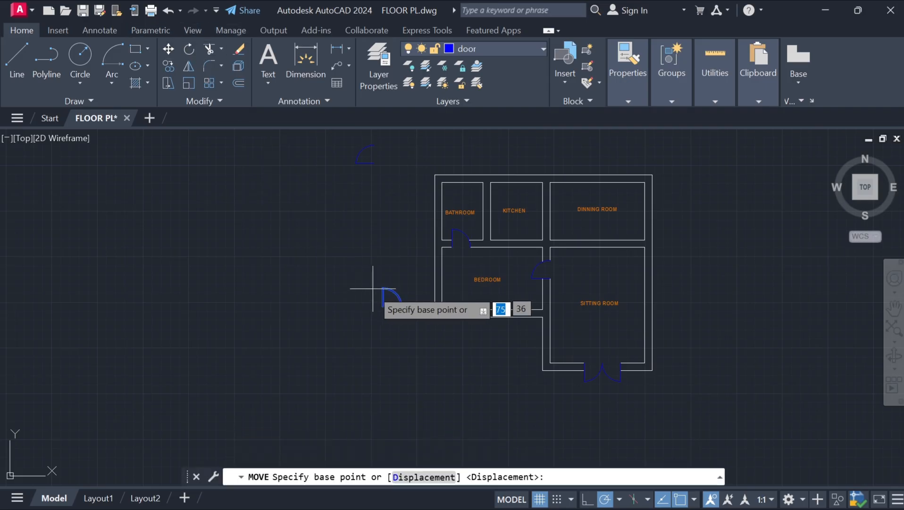
scroll(378, 304, "up", 3)
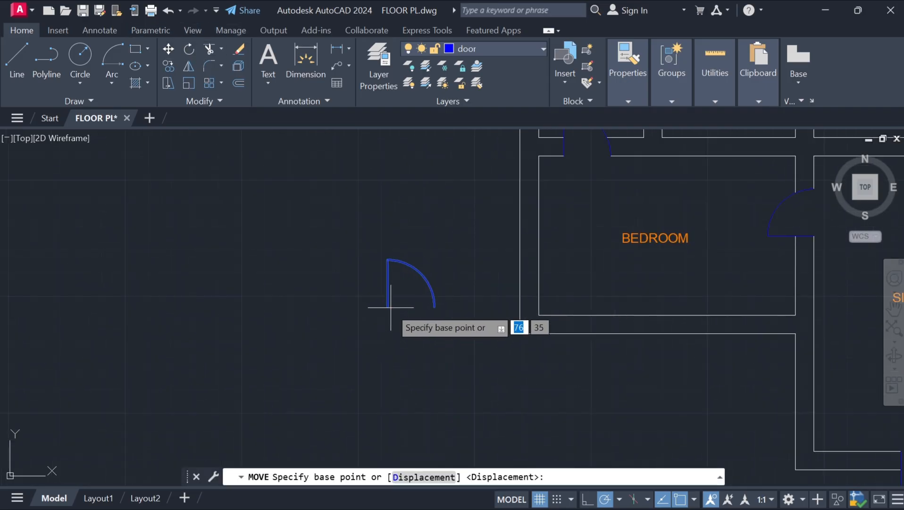
left_click(387, 306)
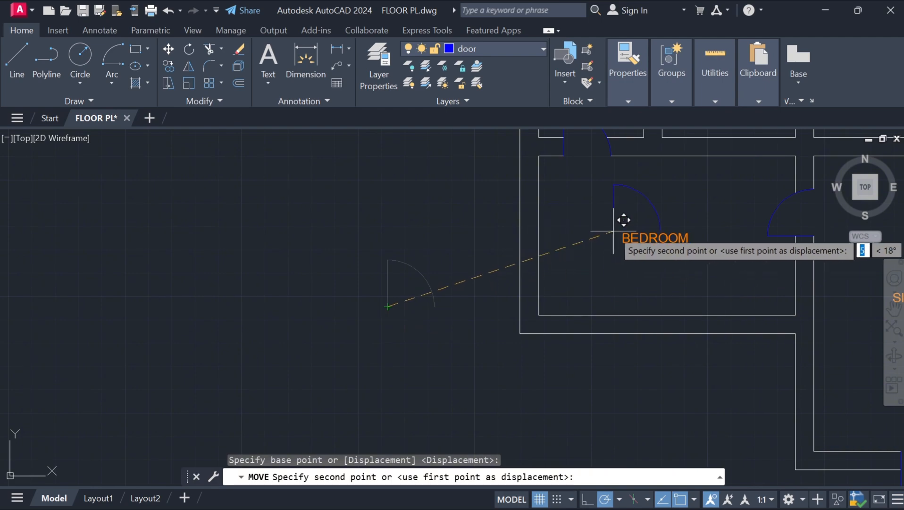
scroll(645, 200, "down", 6)
middle_click_drag(642, 200, 288, 276)
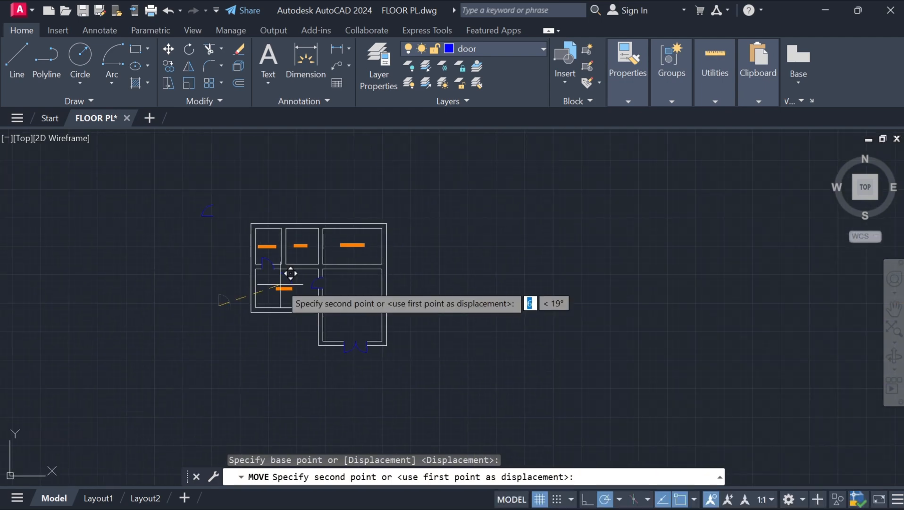
scroll(297, 265, "up", 4)
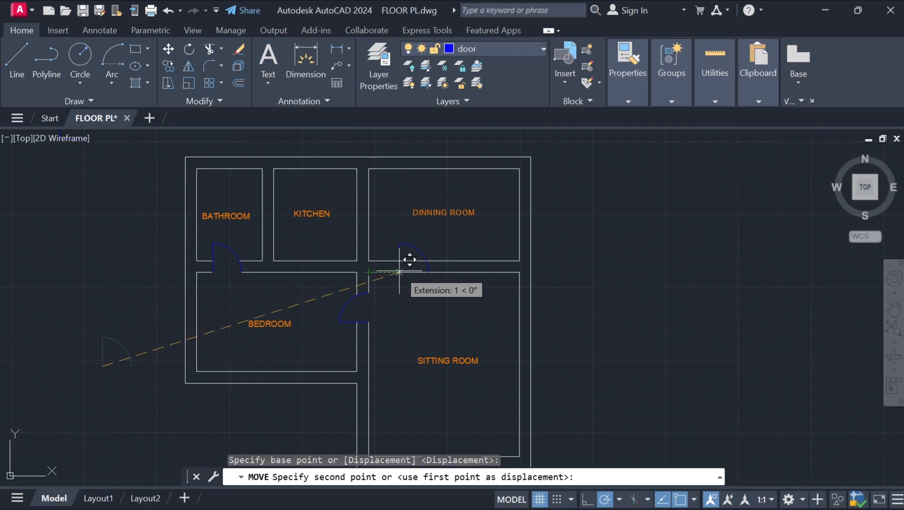
scroll(432, 273, "up", 2)
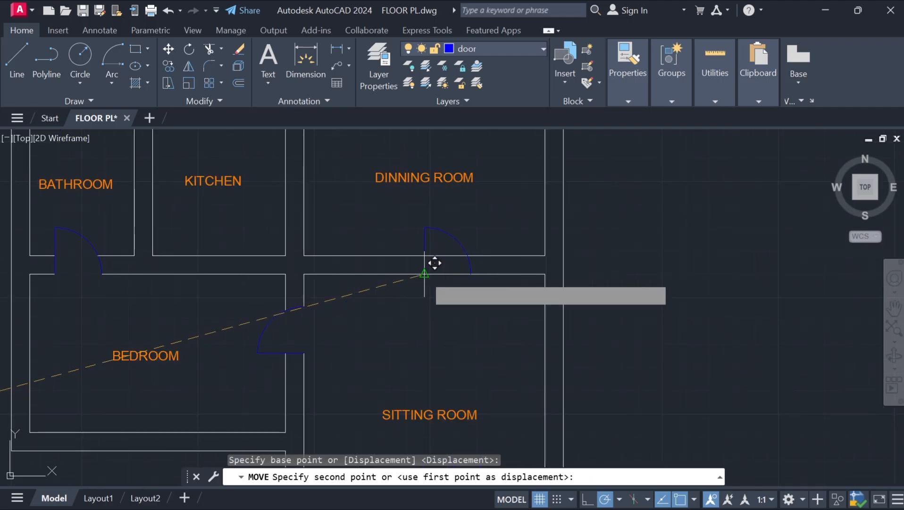
left_click(424, 273)
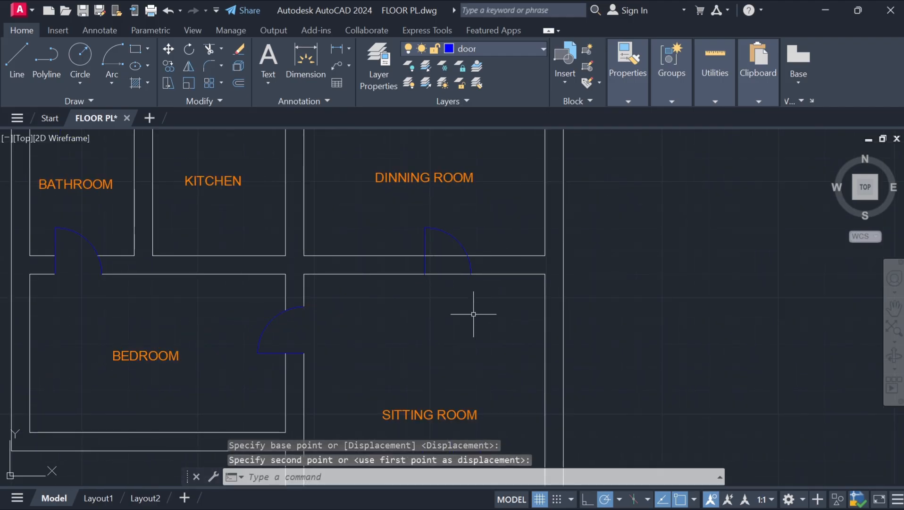
- Trim both wall lines inside the door opening between the dining room and the sitting room
left_click(209, 48)
left_click_drag(436, 248, 455, 302)
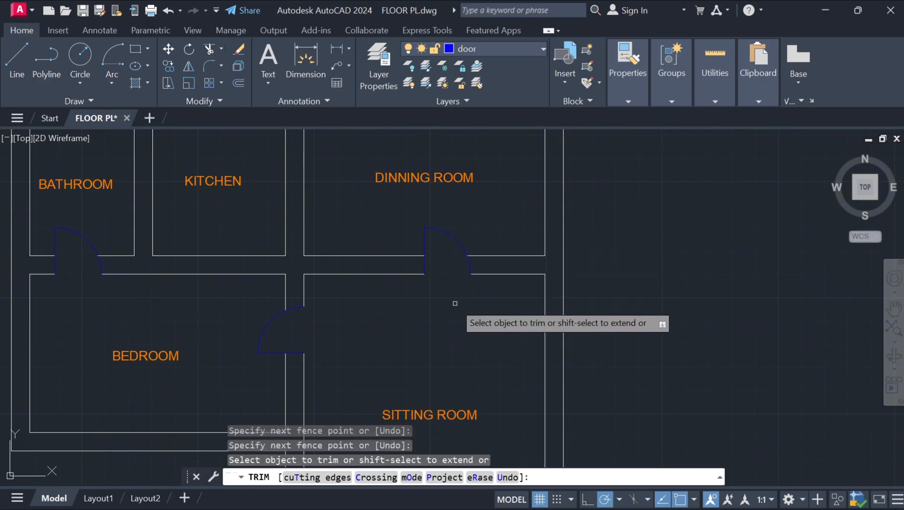
scroll(448, 295, "down", 5)
scroll(444, 300, "up", 3)
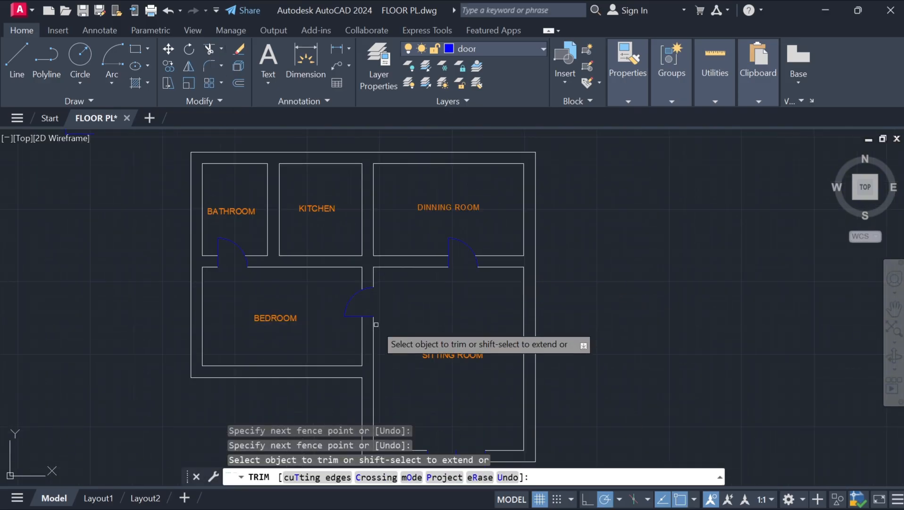
mouse_move(314, 326)
middle_mouse_down()
mouse_move(308, 318)
mouse_move(436, 313)
middle_mouse_up()
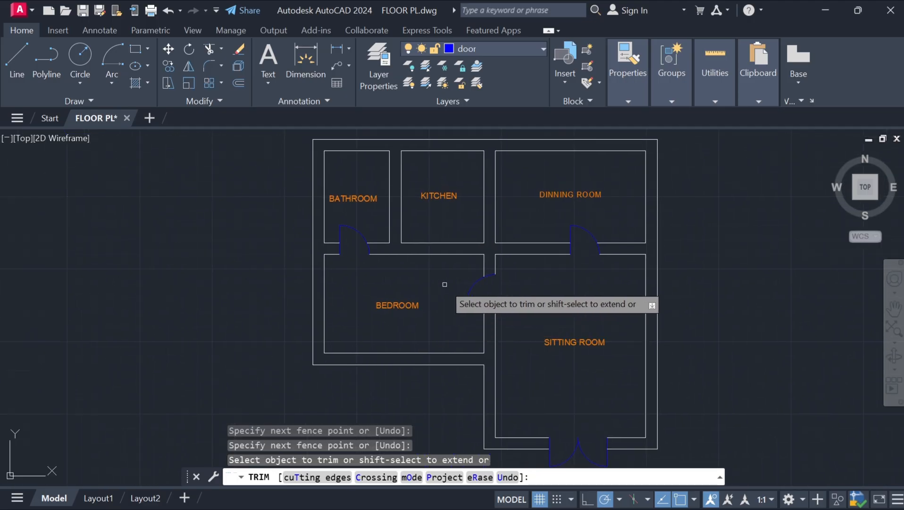
scroll(443, 283, "down", 2)
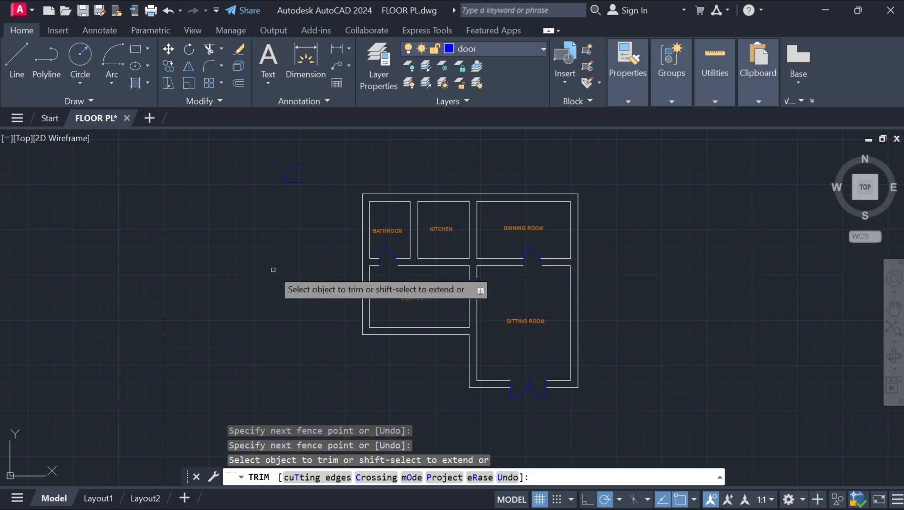
key("Escape")
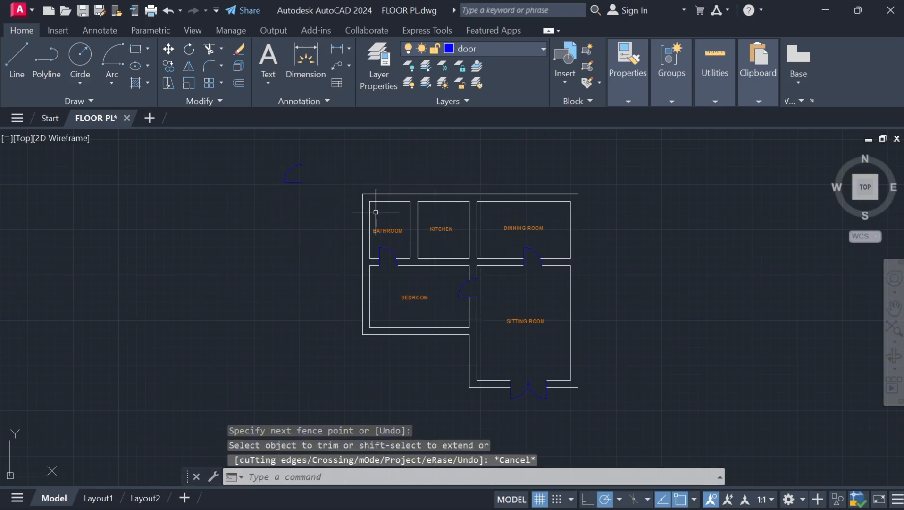
key("Escape")
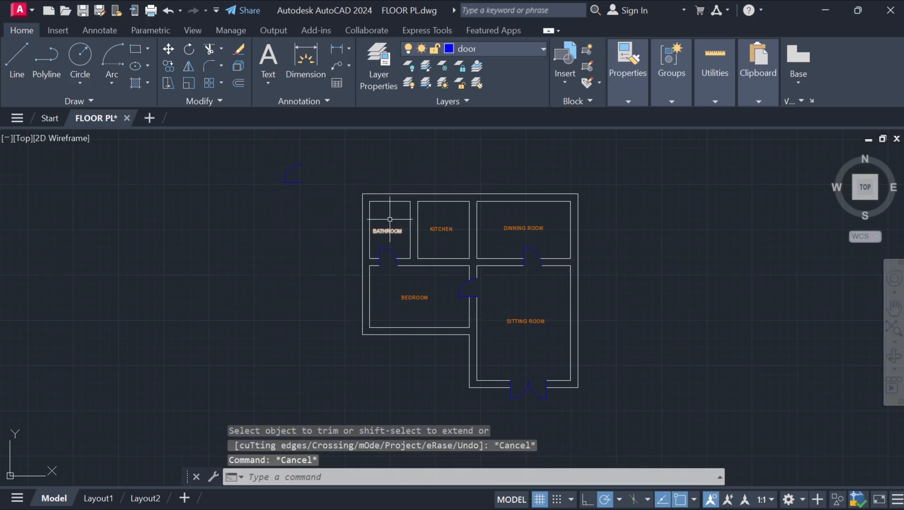
- Move the last loose door by the right end of its straight leaf onto the midpoint of the dining room's left wall line, beside the kitchen
left_click_drag(302, 194, 289, 174)
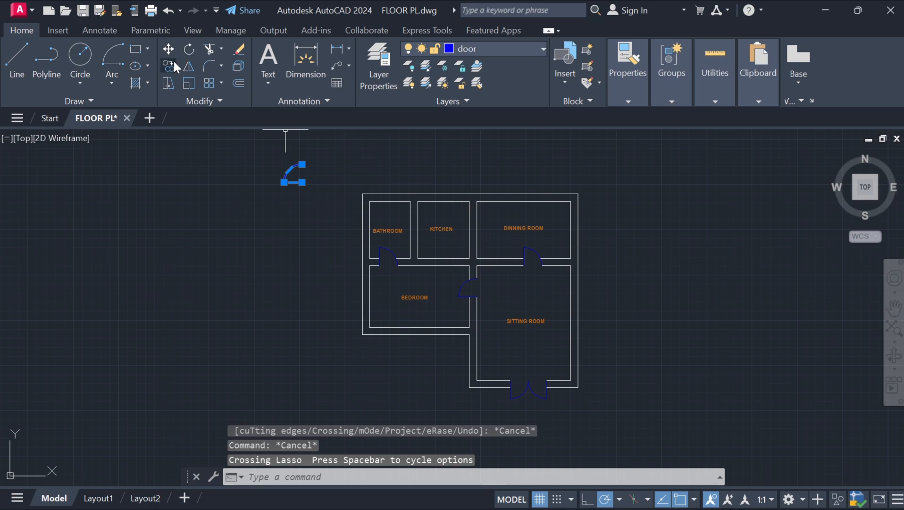
left_click(166, 46)
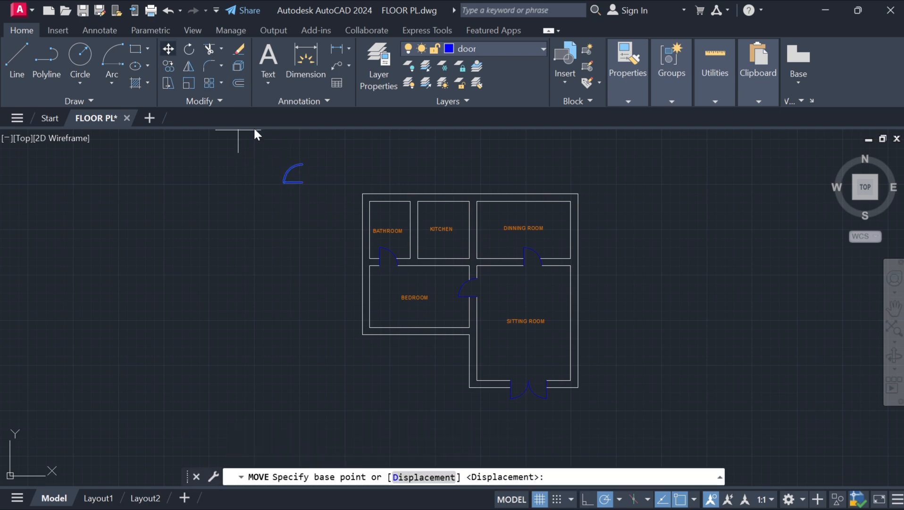
left_click(302, 182)
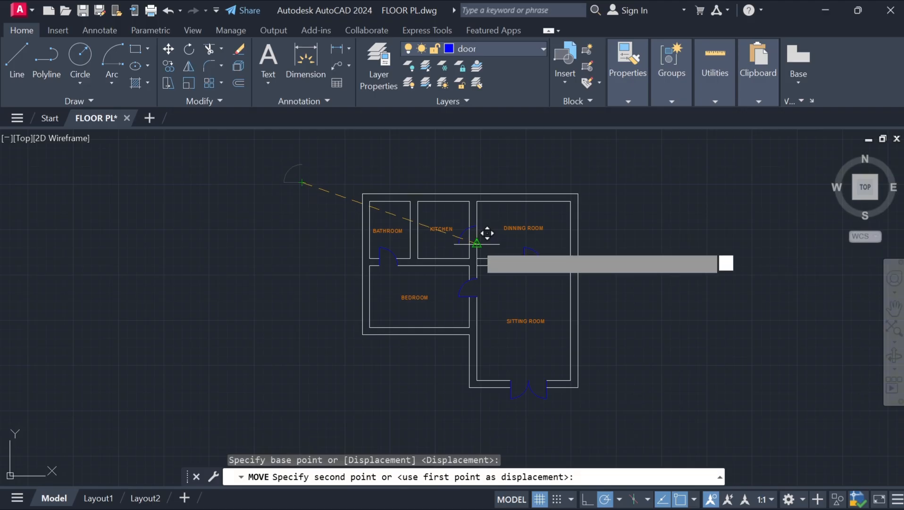
left_click(476, 242)
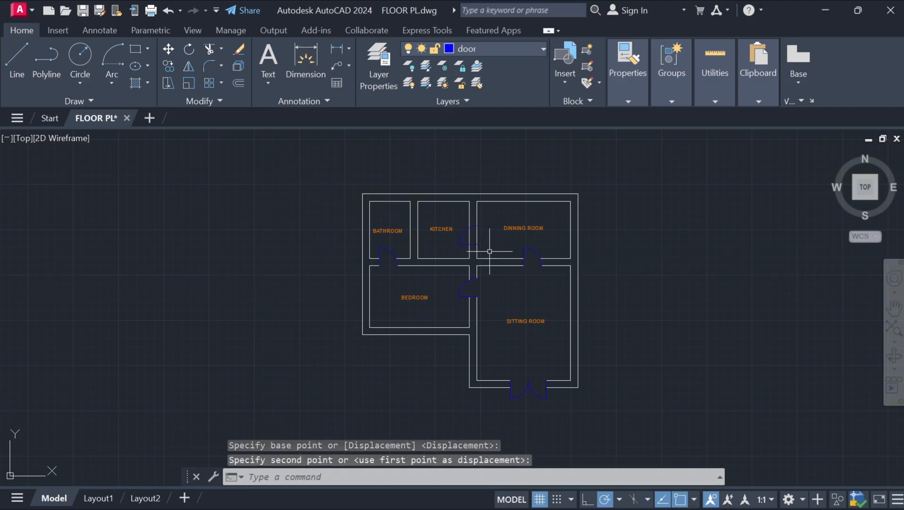
- Trim both wall lines inside the door opening between the kitchen and the dining room
scroll(490, 251, "up", 5)
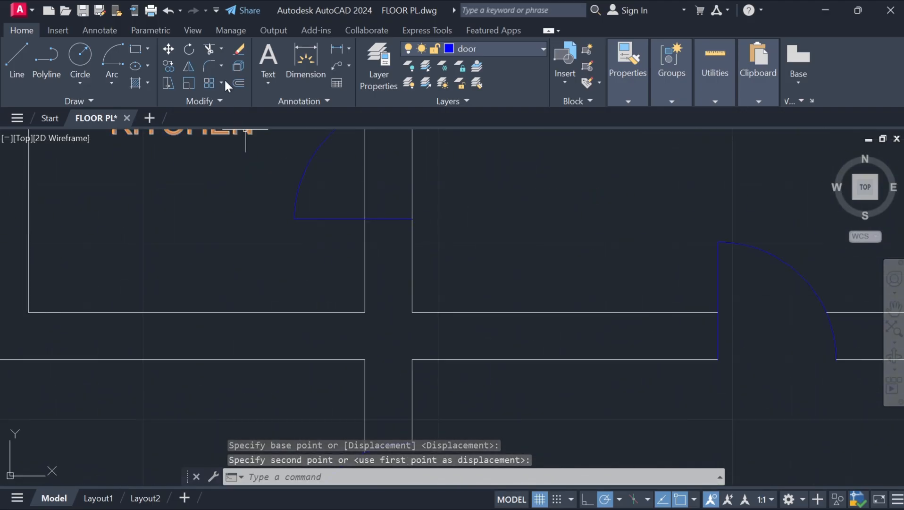
left_click(211, 50)
left_click_drag(348, 191, 501, 172)
scroll(501, 171, "down", 5)
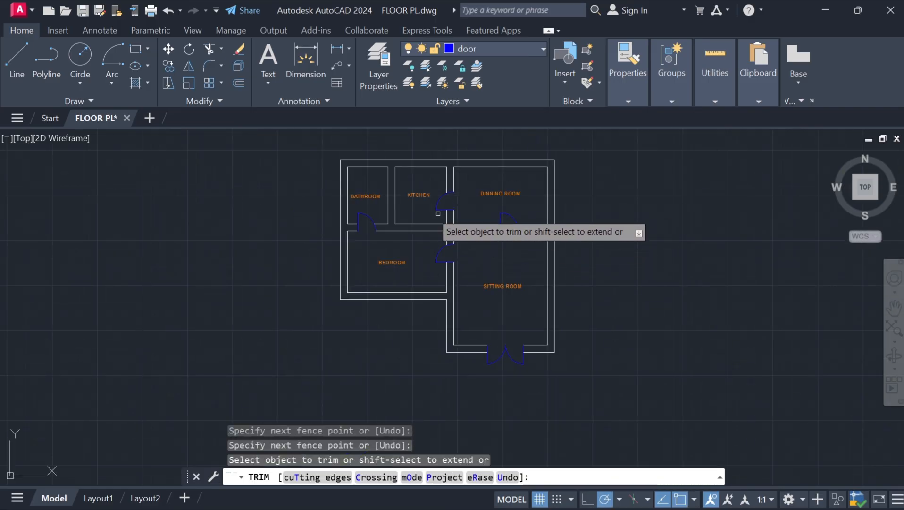
key("Escape")
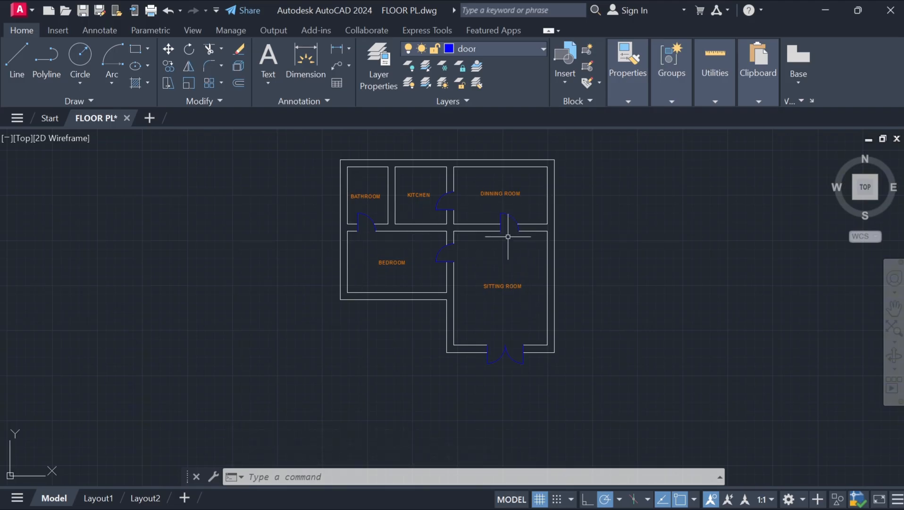
scroll(505, 229, "up", 2)
scroll(472, 265, "down", 4)
scroll(429, 266, "up", 6)
scroll(498, 336, "down", 5)
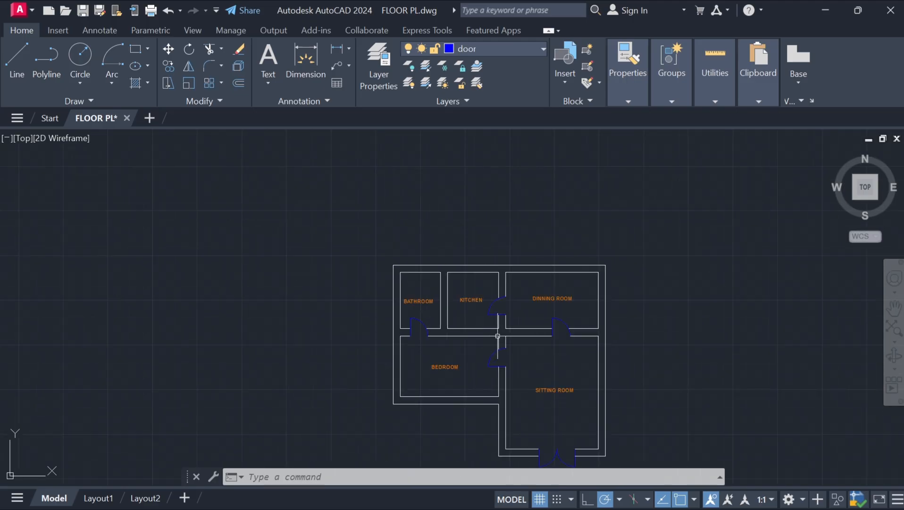
scroll(512, 358, "up", 3)
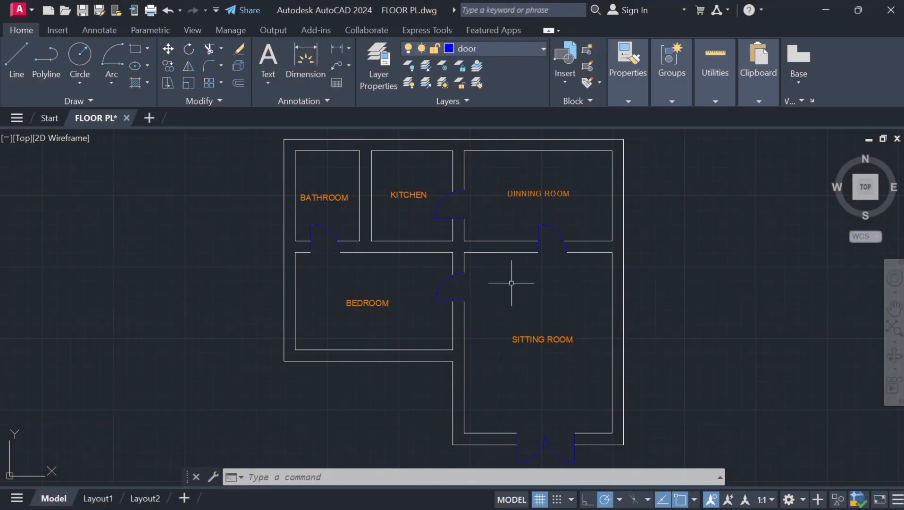
- Make the windows layer current and draw a closed 2 by 0.20 polyline rectangle in the empty area left of the floor plan
left_click(541, 47)
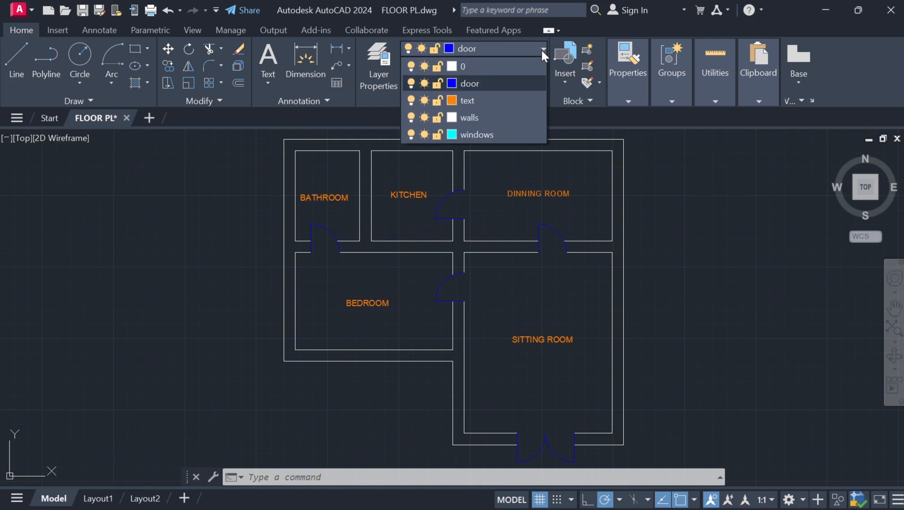
left_click(477, 134)
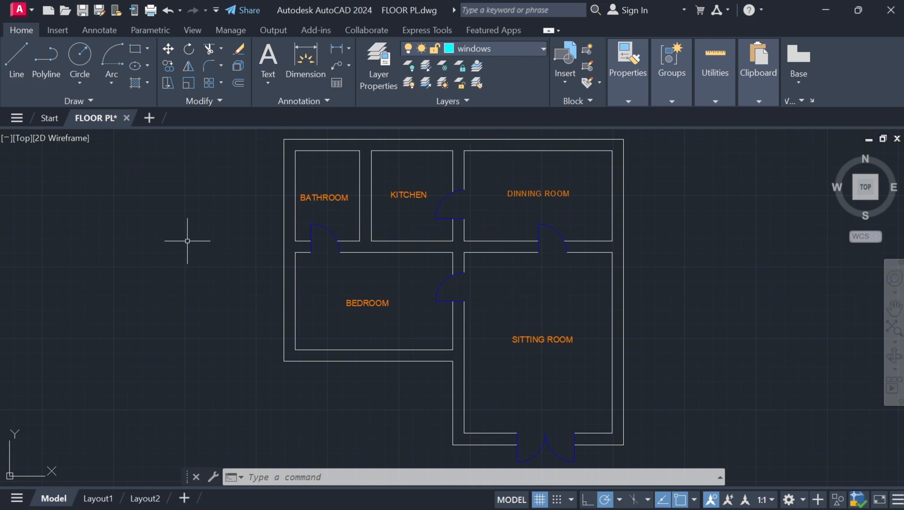
left_click(47, 75)
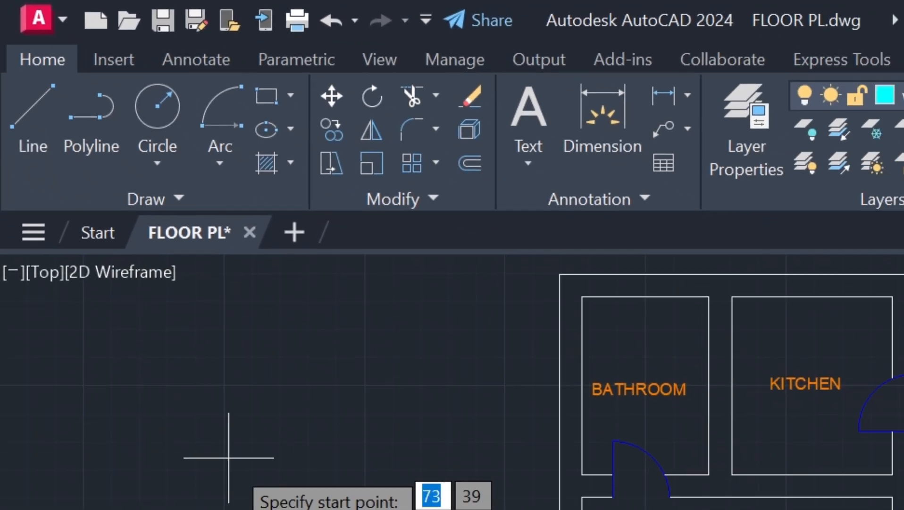
left_click(115, 238)
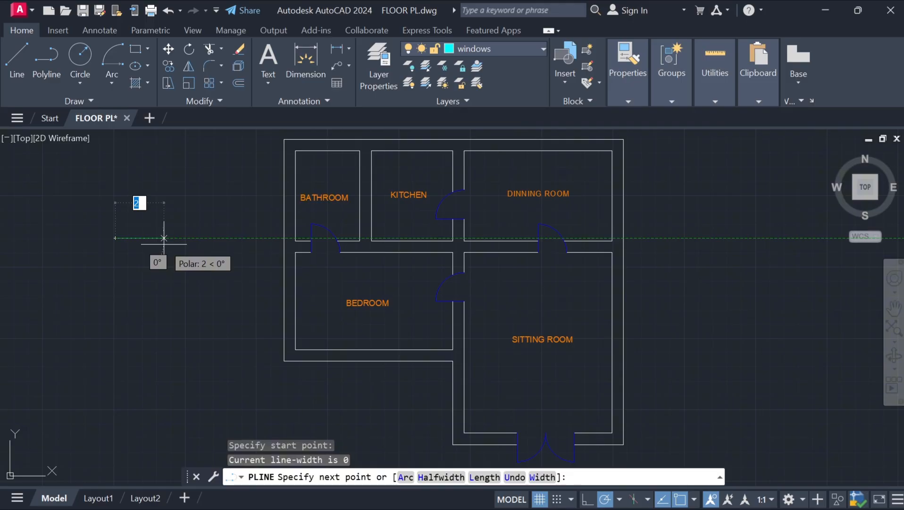
key("Return")
type("0.2")
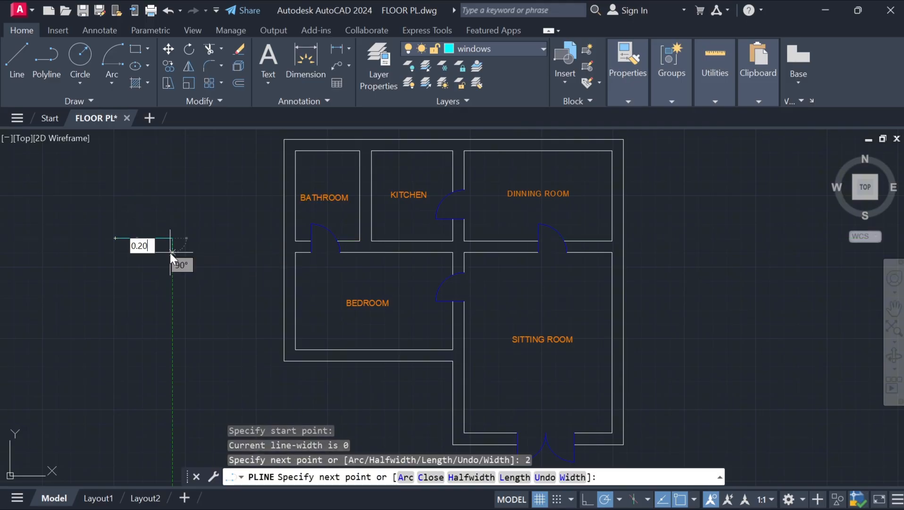
key("Return")
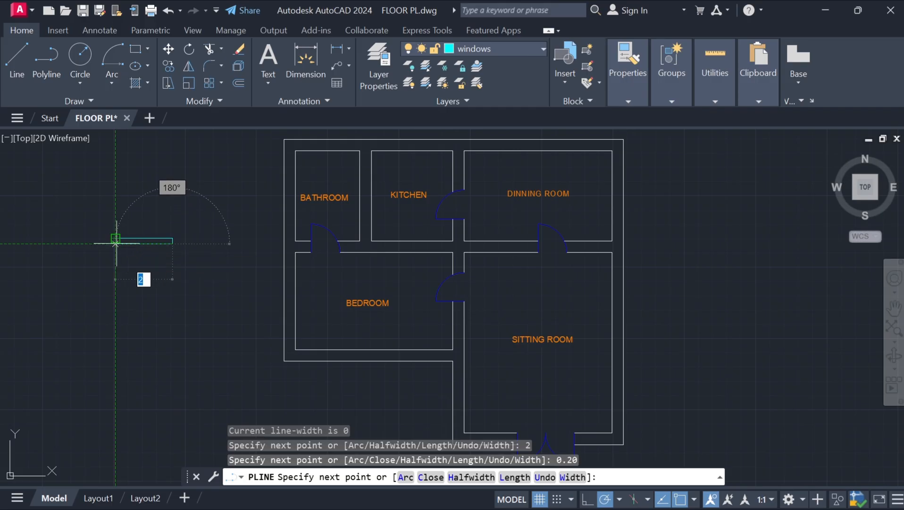
type("2")
key("Return")
left_click(116, 241)
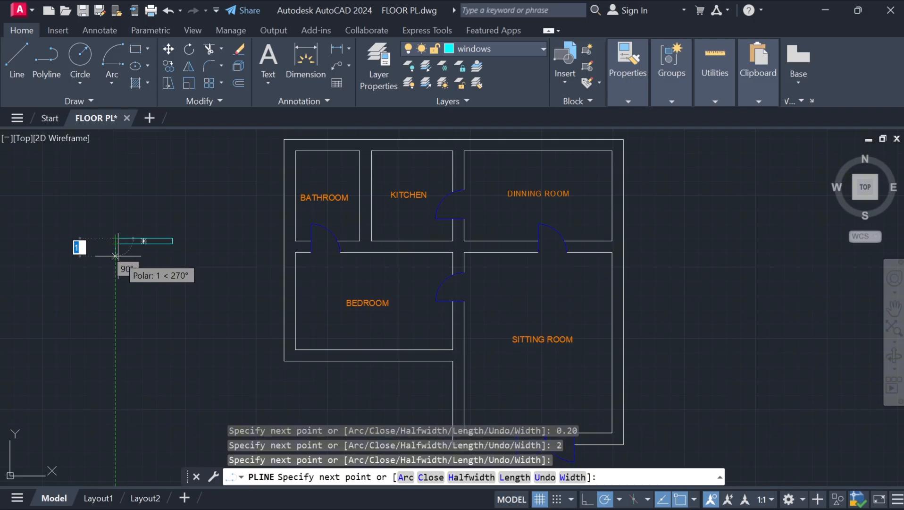
- Continue the window polyline 0.40 downward, 2 to the right and up to the rectangle's upper-right corner, and end it
type("0.4")
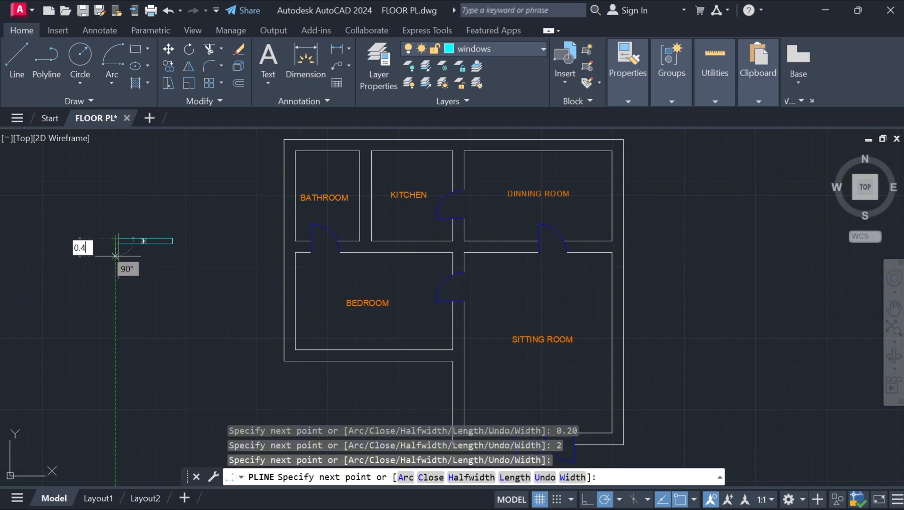
type("0")
key("Return")
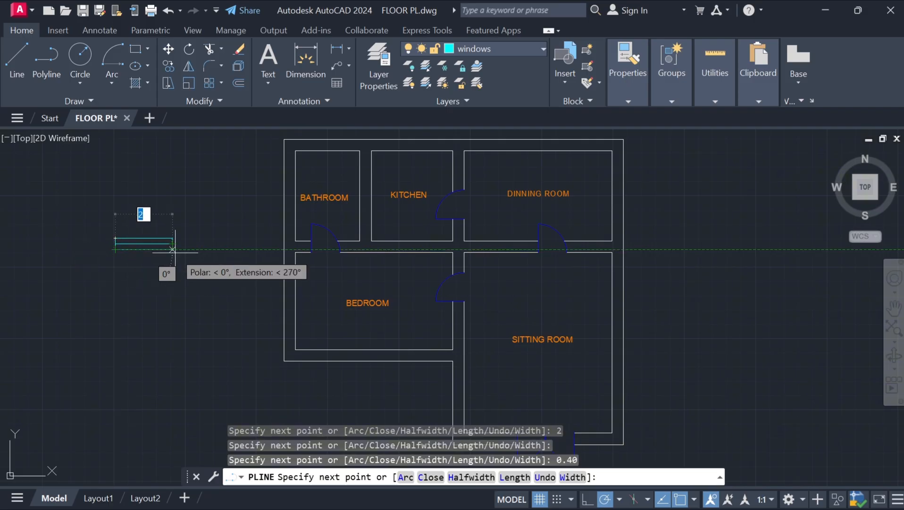
key("Return")
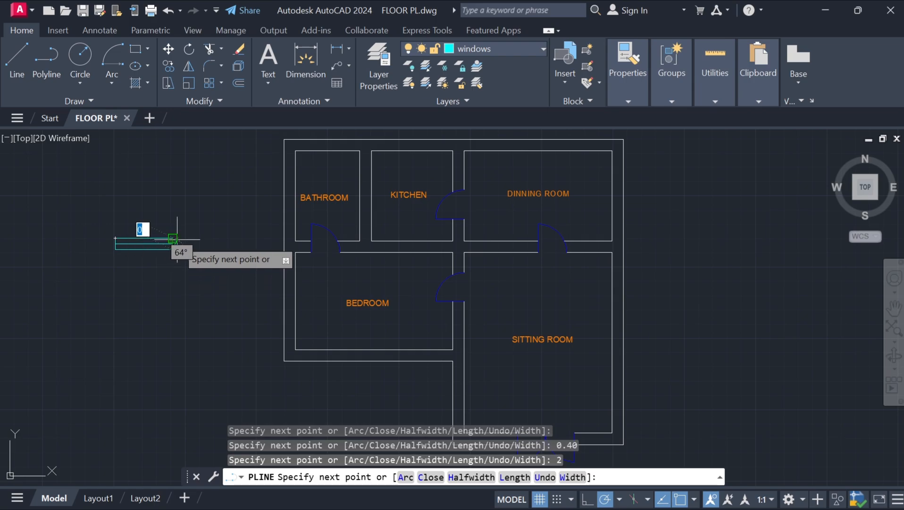
left_click(177, 239)
key("Escape")
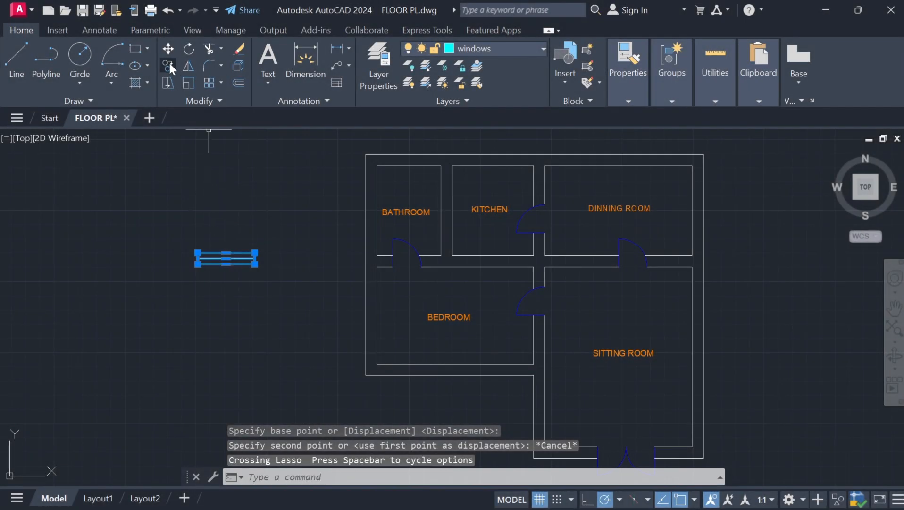
- Copy the window symbol by its lower-right corner to five free spots around it, outside the floor plan
left_click(168, 66)
left_click(257, 264)
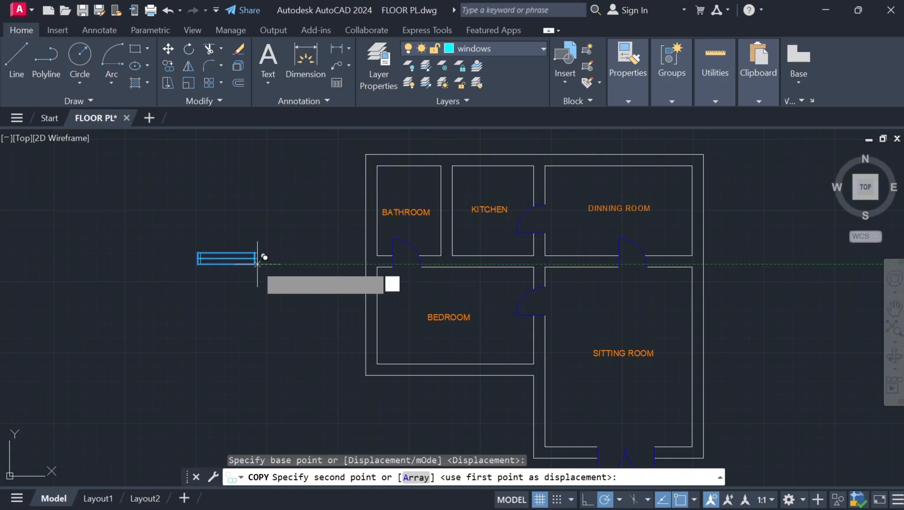
left_click(257, 316)
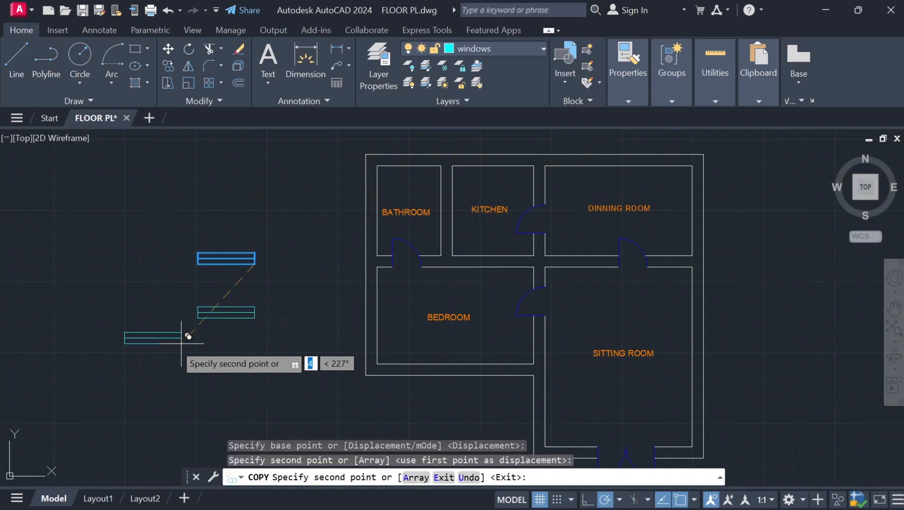
left_click(161, 364)
left_click(171, 186)
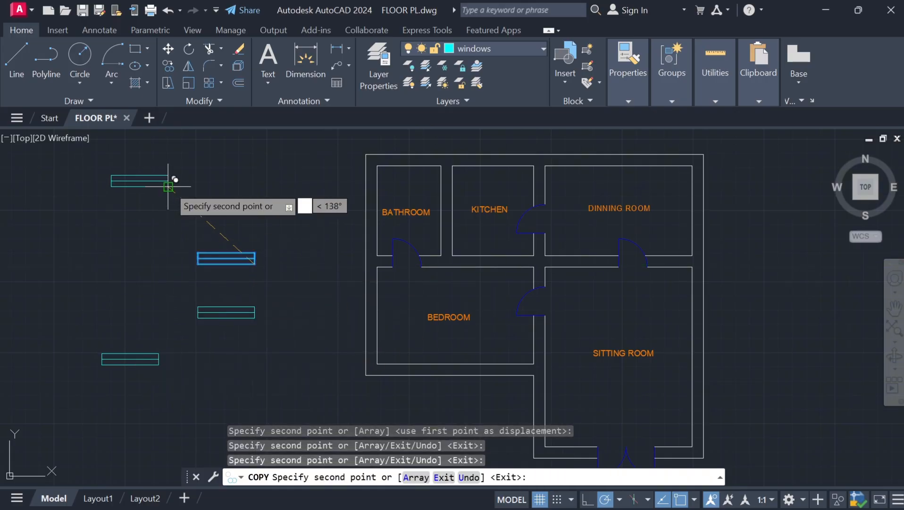
left_click(137, 287)
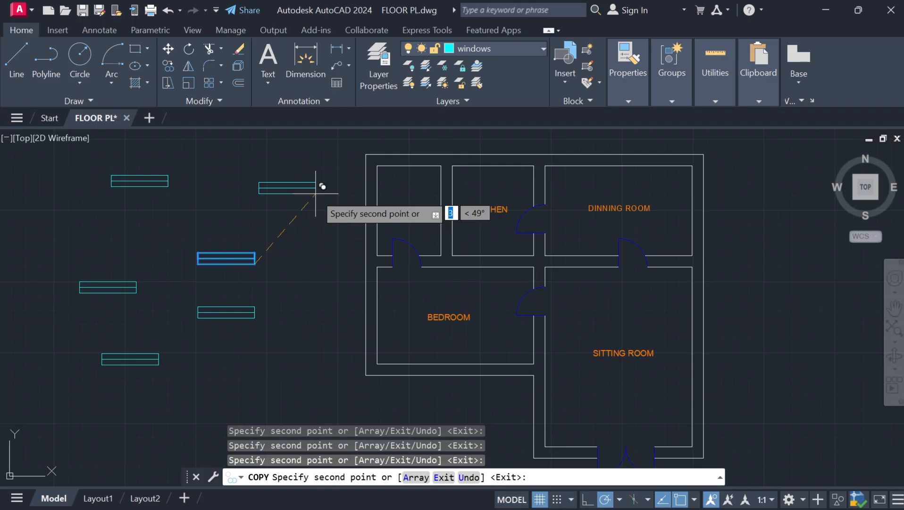
left_click(289, 186)
key("Escape")
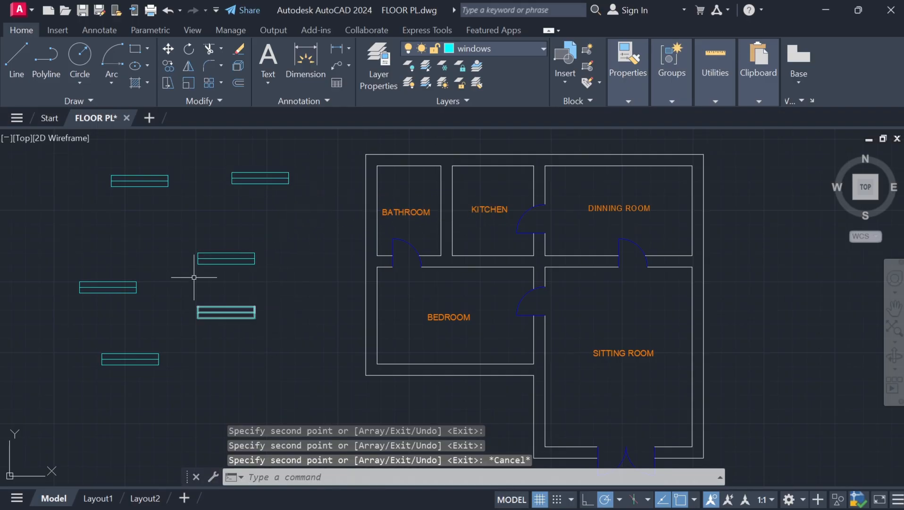
- Move the window copy just below the original by its lower-right corner into the bedroom's lower wall, flush with the outer wall line
mouse_move(269, 321)
left_mouse_down()
mouse_move(242, 302)
mouse_move(285, 338)
left_mouse_up()
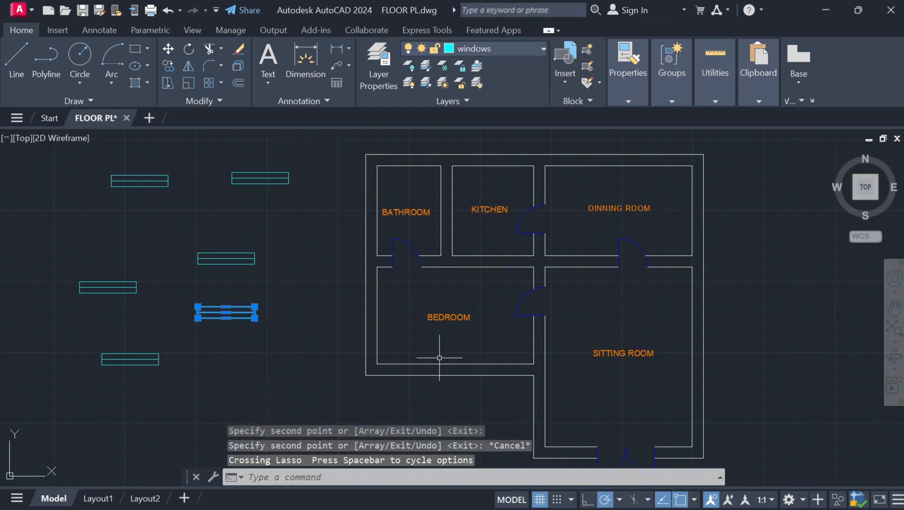
scroll(531, 330, "down", 3)
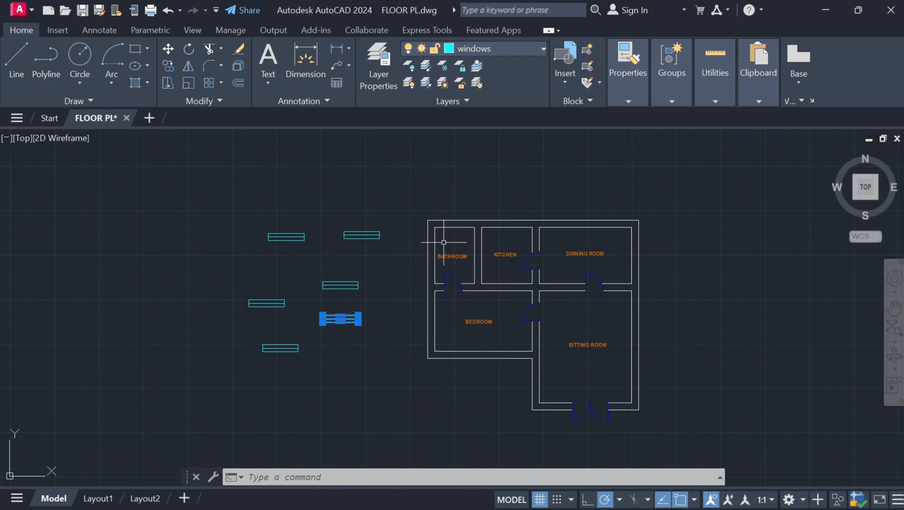
left_click(365, 243)
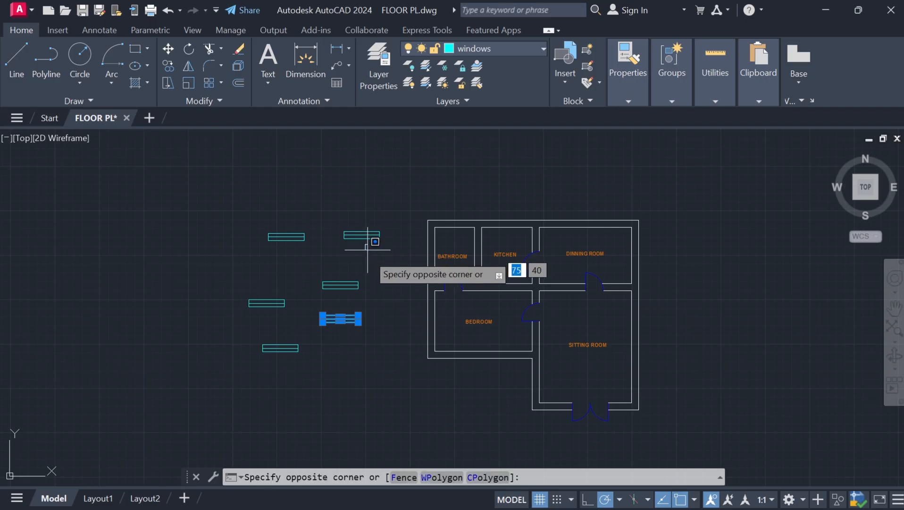
left_click(372, 288)
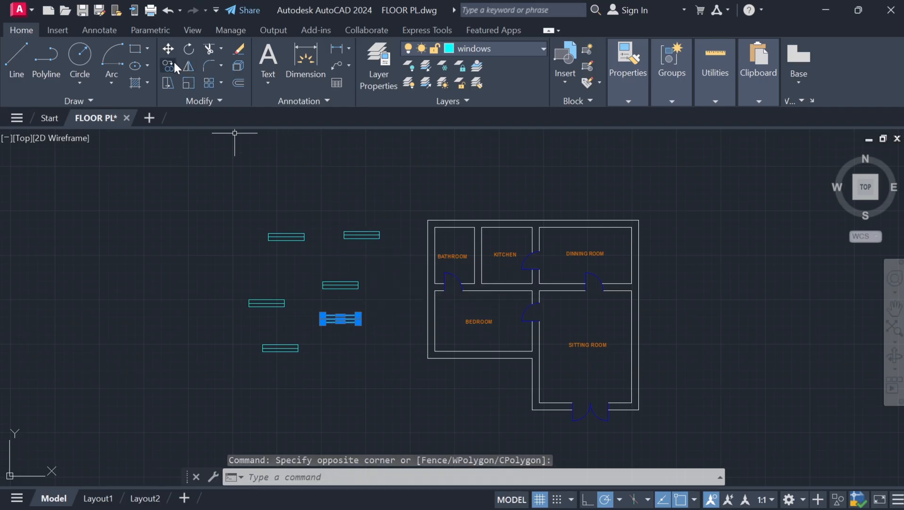
left_click(166, 50)
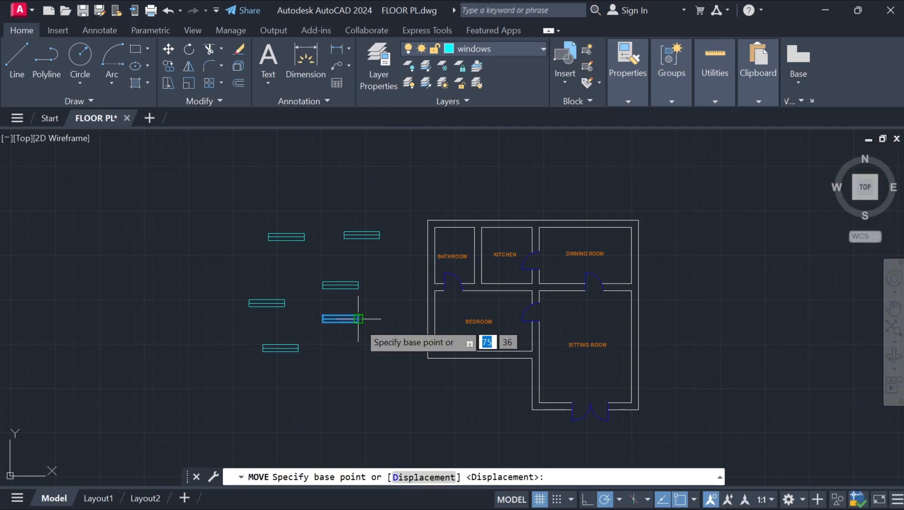
left_click(358, 322)
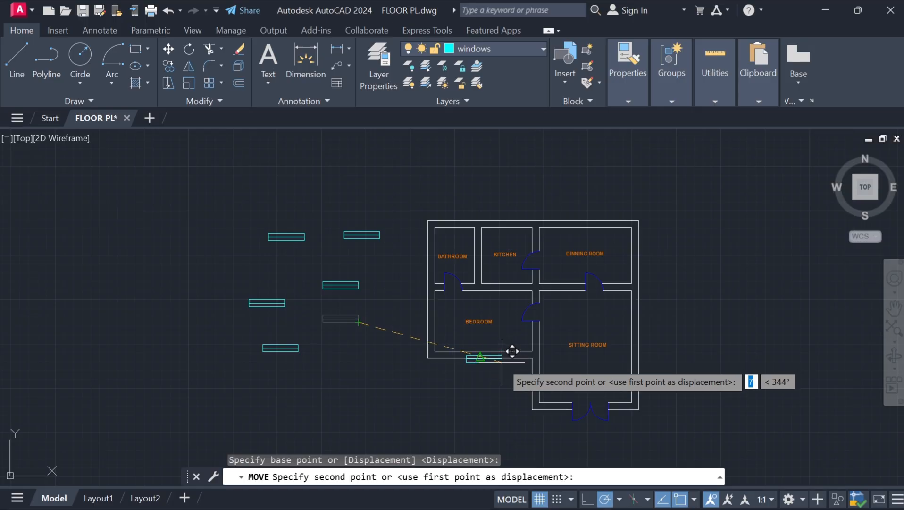
scroll(512, 351, "up", 8)
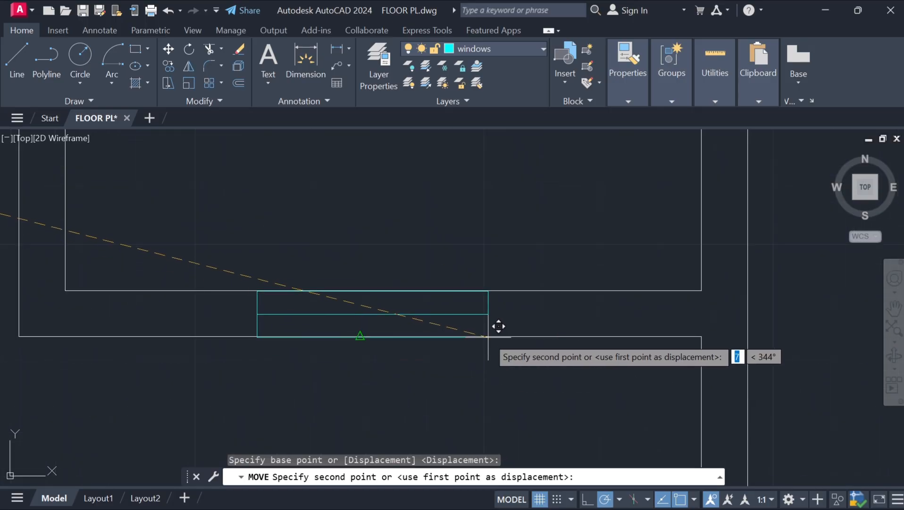
left_click(368, 327)
scroll(278, 329, "down", 8)
- Rotate the two lower-left loose windows together to upright, about the lower-right corner of the lowest one
left_click_drag(209, 326, 209, 317)
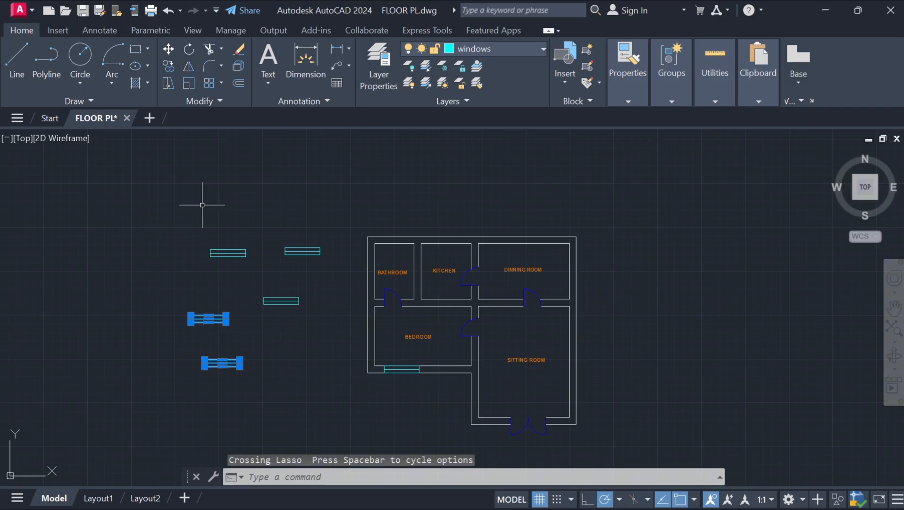
left_click(189, 49)
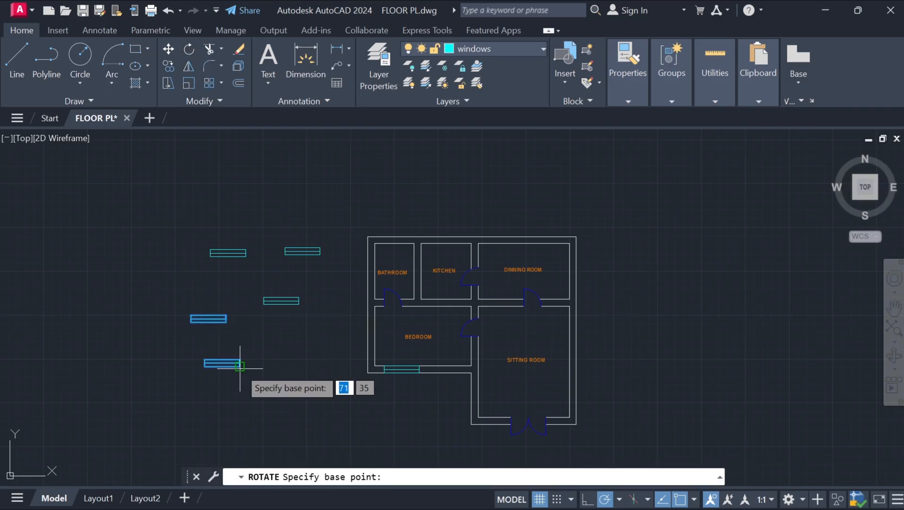
left_click(240, 366)
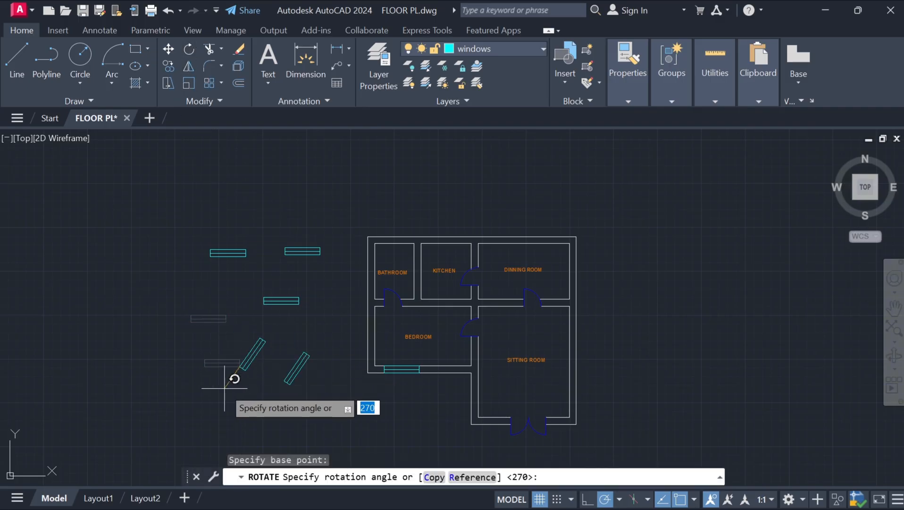
left_click(247, 371)
- Move the left upright window by its lower-right corner into the sitting room's right outer wall
mouse_move(269, 363)
left_mouse_down()
mouse_move(185, 332)
mouse_move(281, 389)
left_mouse_up()
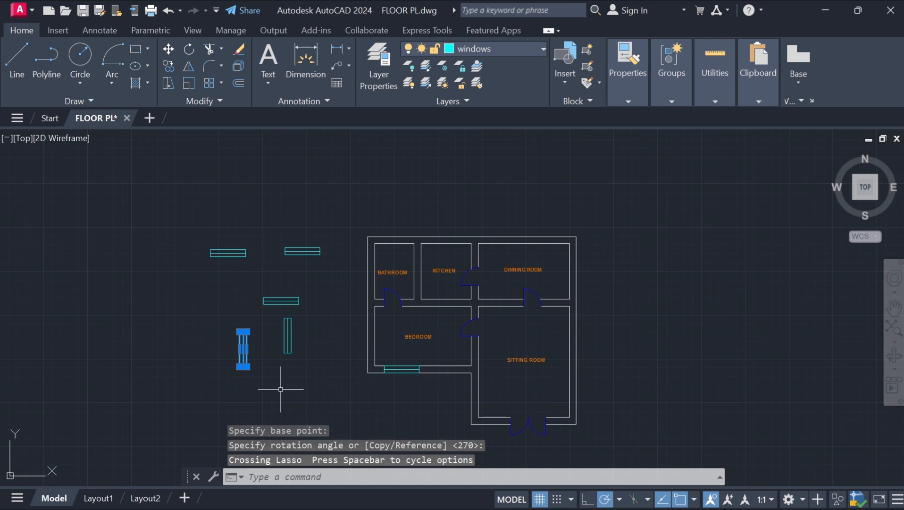
left_click(166, 49)
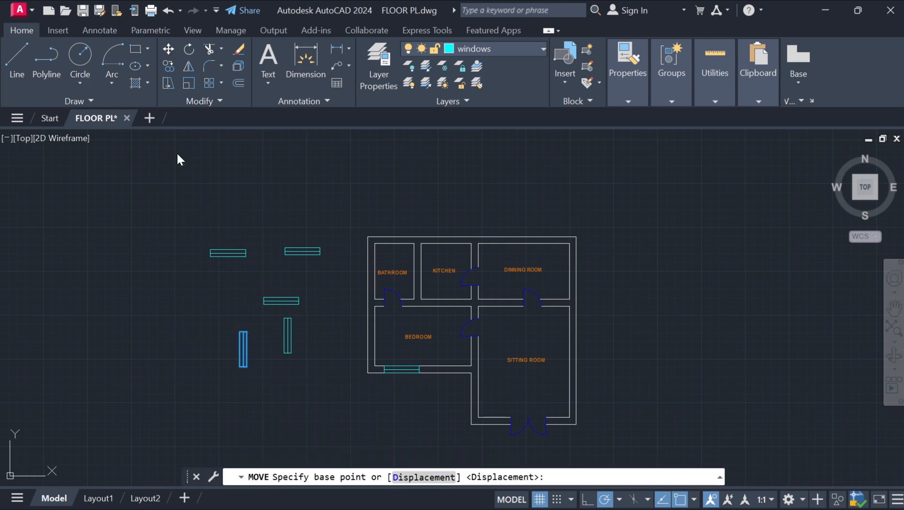
left_click(247, 366)
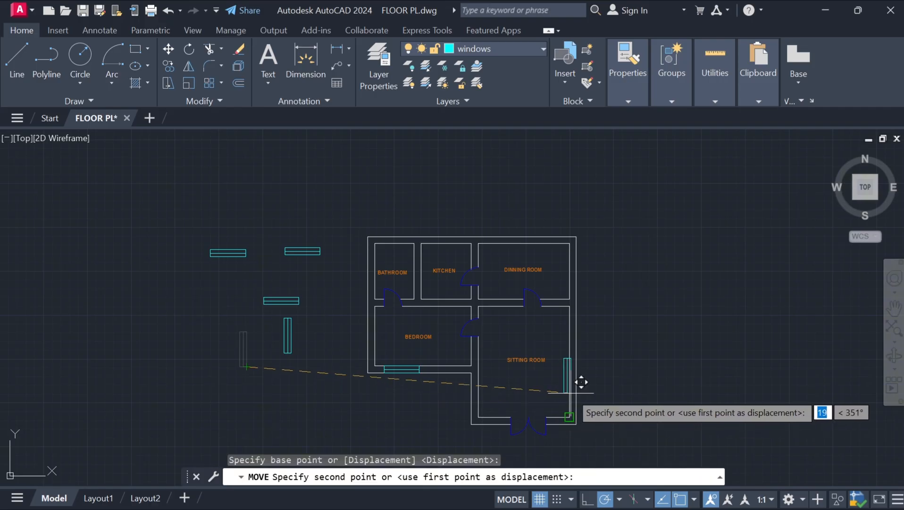
left_click(585, 378)
scroll(582, 368, "up", 3)
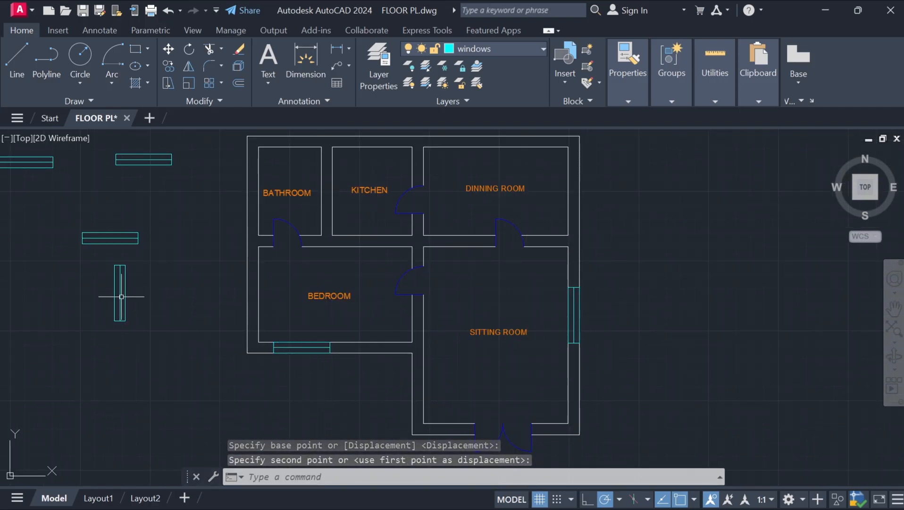
- Undo the last move, and move the remaining upright window by its left edge's midpoint into the sitting room's left outer wall, directly below the bedroom corner
key("ctrl+z")
key("ctrl+z")
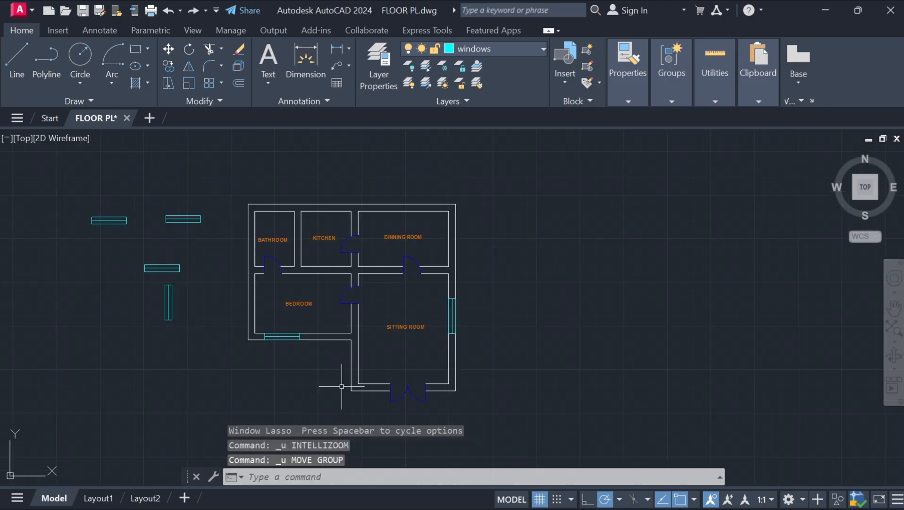
mouse_move(161, 288)
left_mouse_down()
mouse_move(191, 297)
mouse_move(156, 297)
mouse_move(187, 297)
left_mouse_up()
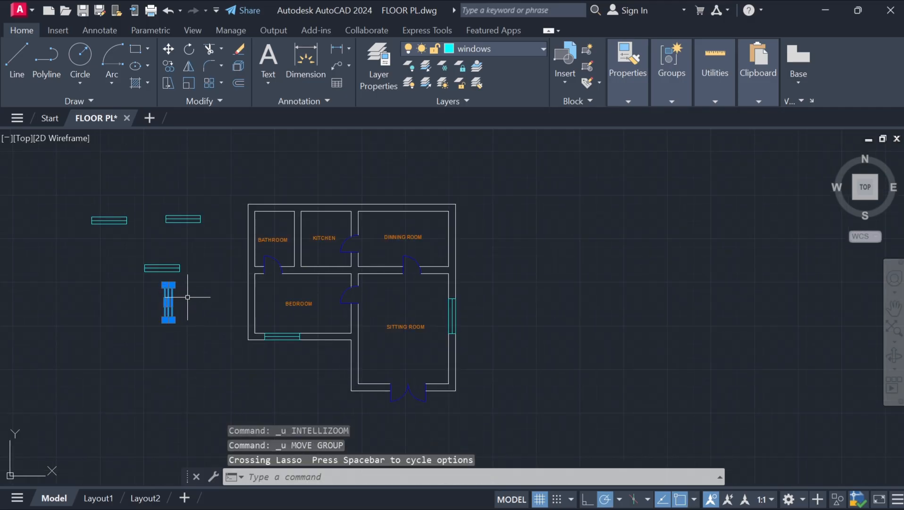
left_click(169, 49)
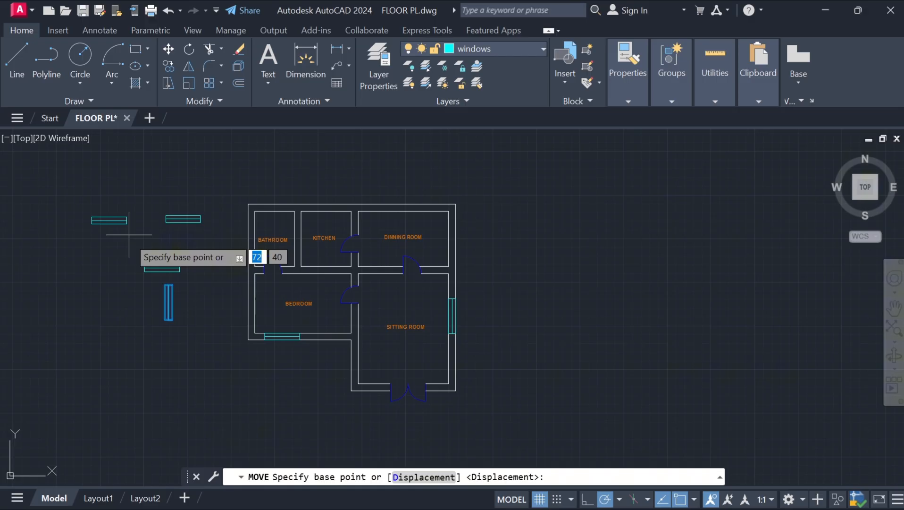
left_click(165, 302)
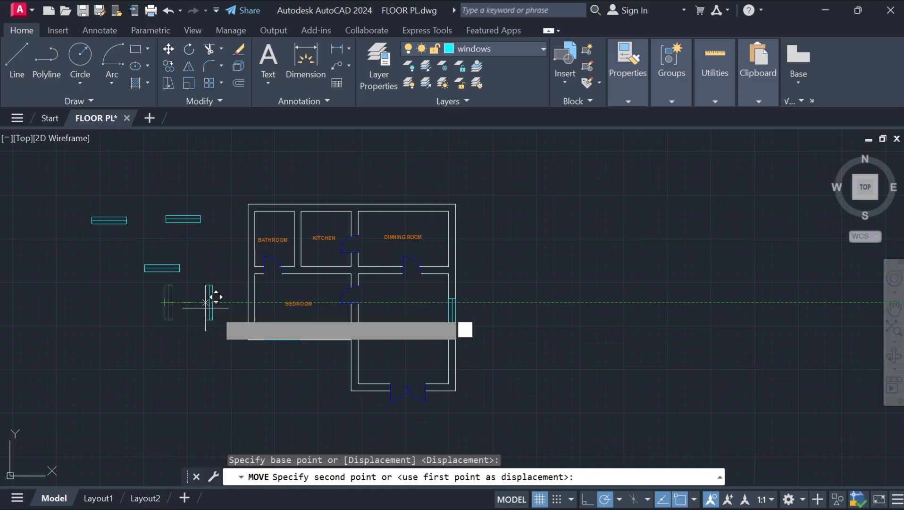
left_click(353, 357)
scroll(365, 356, "up", 6)
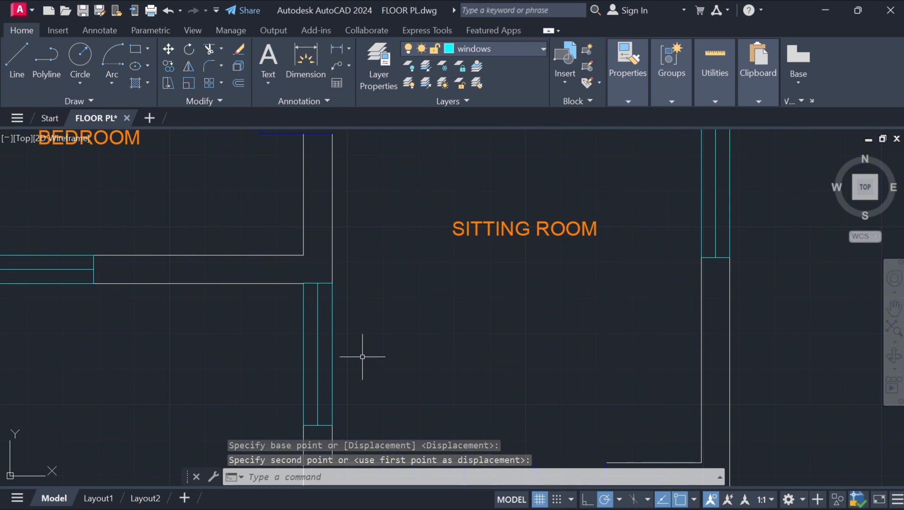
- Shift that window slightly down along the sitting room's left wall, so it sits clear of the bedroom corner
mouse_move(324, 362)
left_mouse_down()
mouse_move(313, 352)
mouse_move(317, 359)
left_mouse_up()
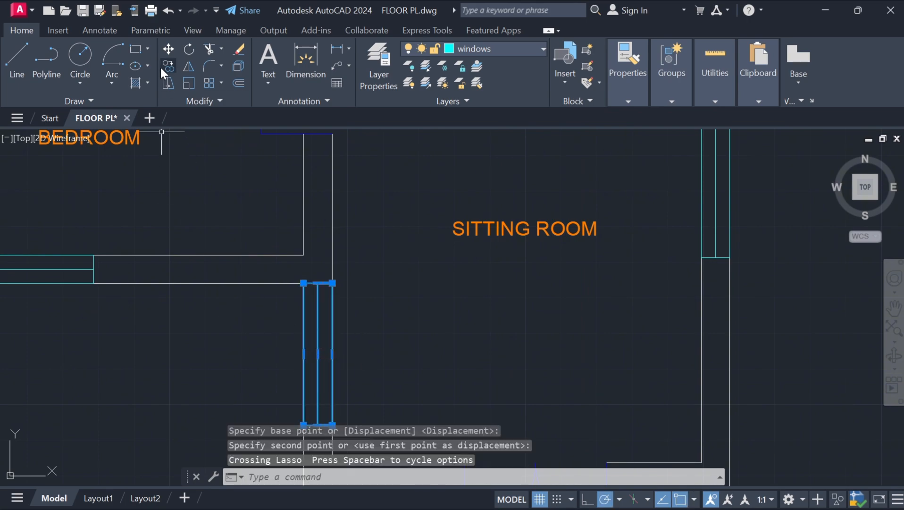
left_click(167, 49)
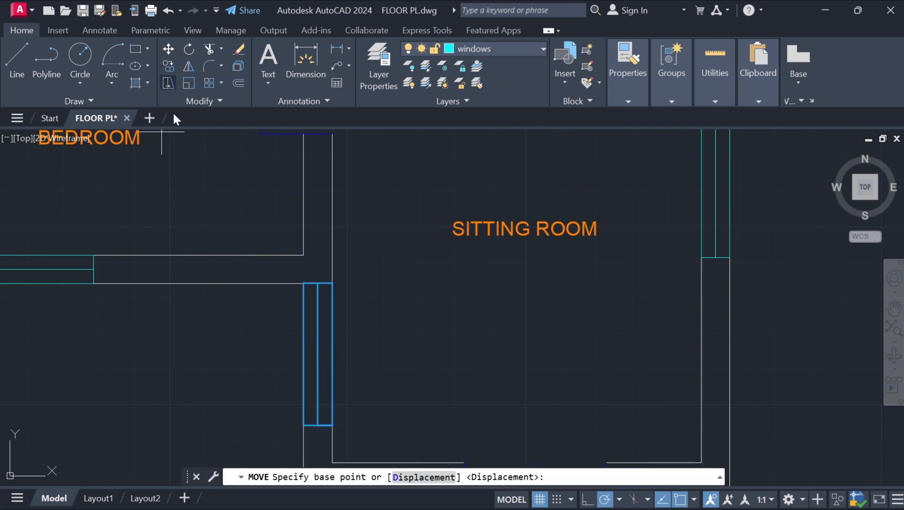
left_click(304, 353)
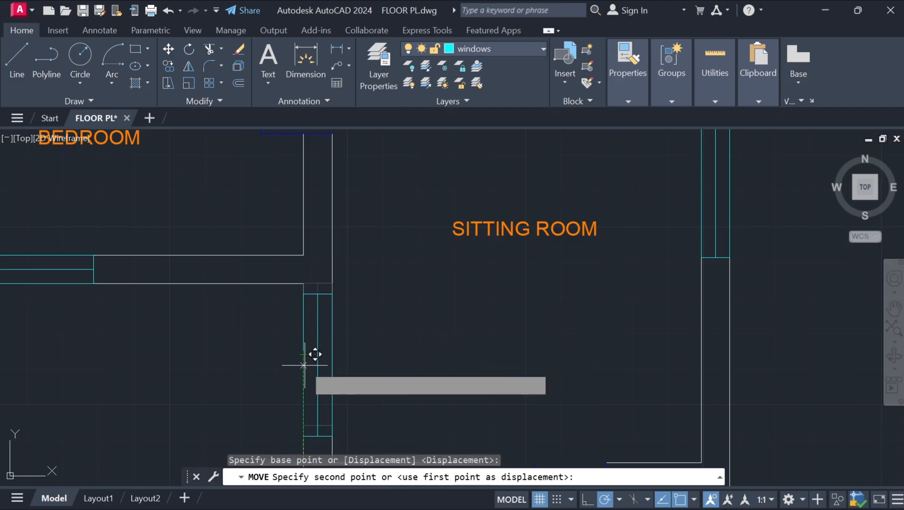
left_click(303, 364)
scroll(405, 355, "down", 4)
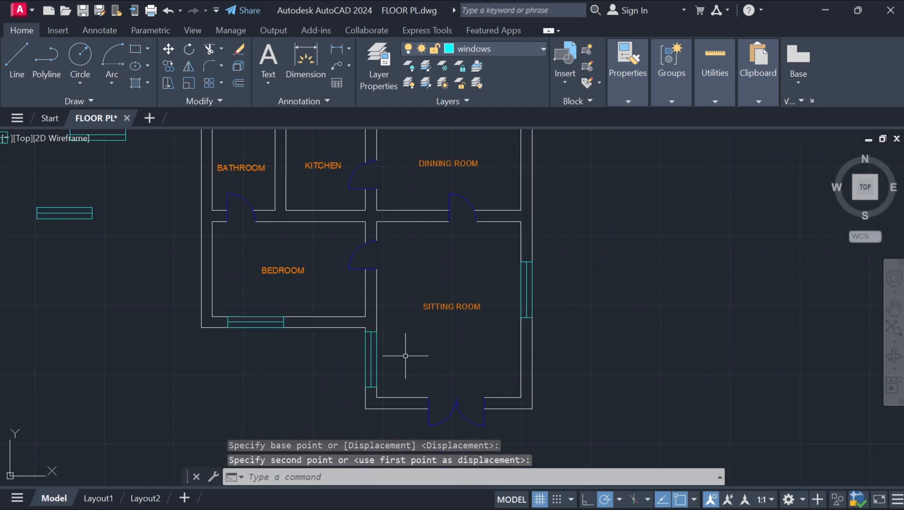
scroll(651, 244, "down", 2)
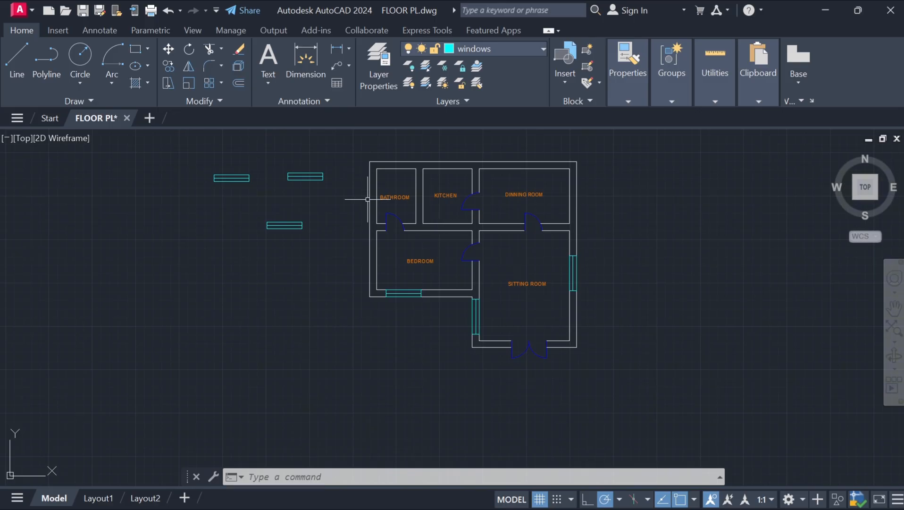
- Undo the last move, and move the upper-right loose window by its lower edge's midpoint onto the midpoint of the dining room's upper inner wall line
key("ctrl+z")
mouse_move(312, 210)
left_mouse_down()
mouse_move(299, 146)
mouse_move(246, 141)
mouse_move(326, 213)
left_mouse_up()
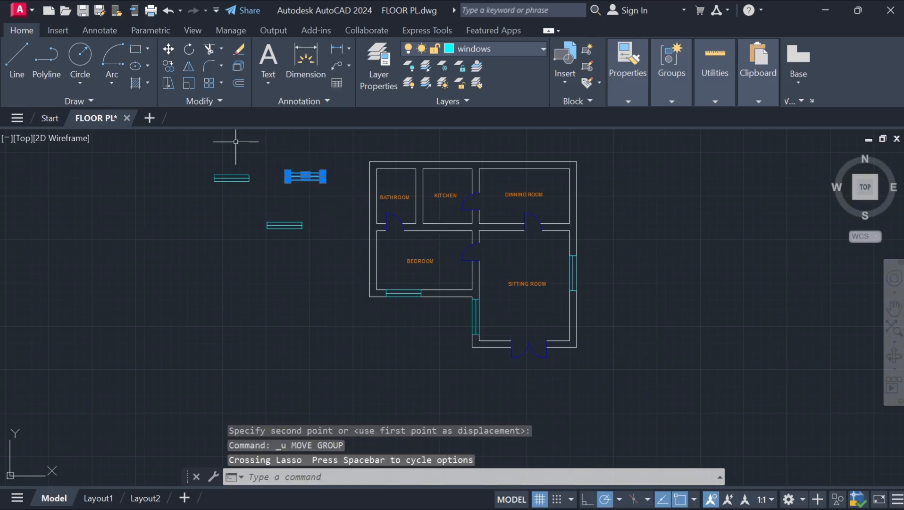
left_click(170, 50)
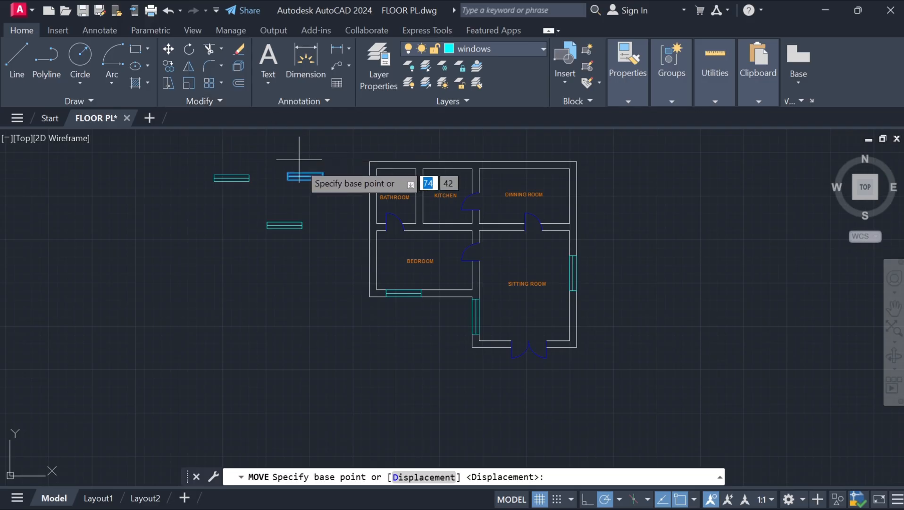
left_click(305, 178)
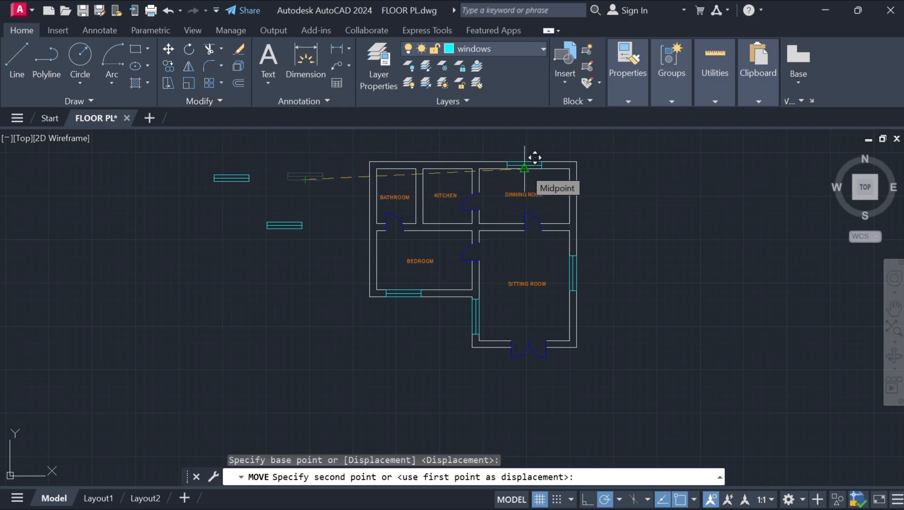
left_click(524, 168)
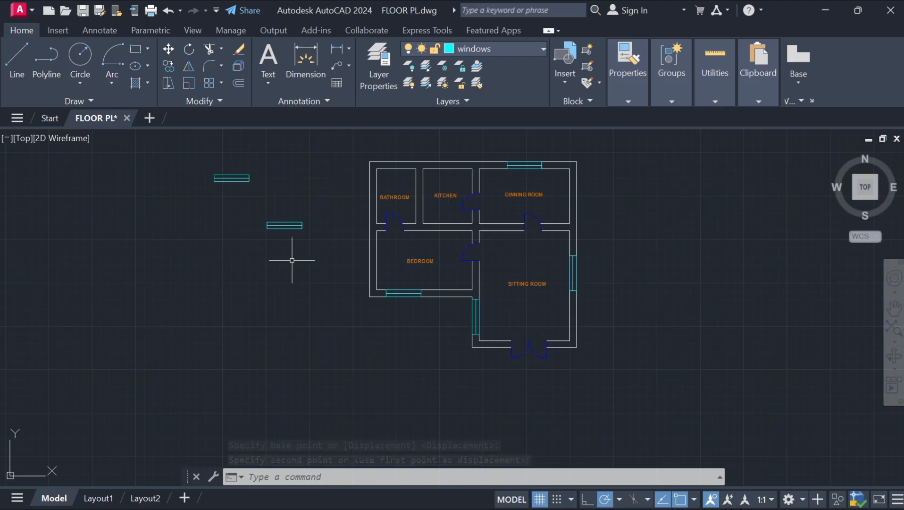
- Move the lower loose window by its bottom edge's midpoint onto the midpoint of the kitchen's upper inner wall line
mouse_move(292, 258)
left_mouse_down()
mouse_move(274, 187)
mouse_move(290, 178)
left_mouse_up()
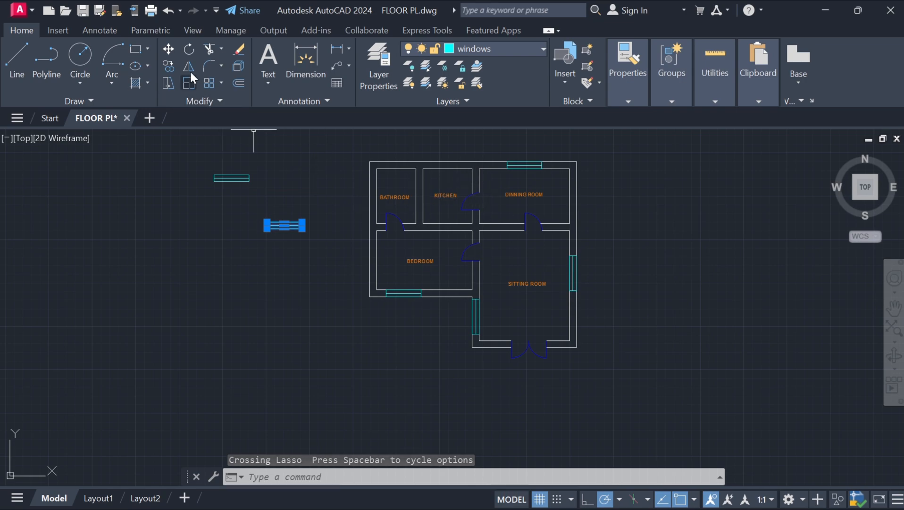
left_click(167, 48)
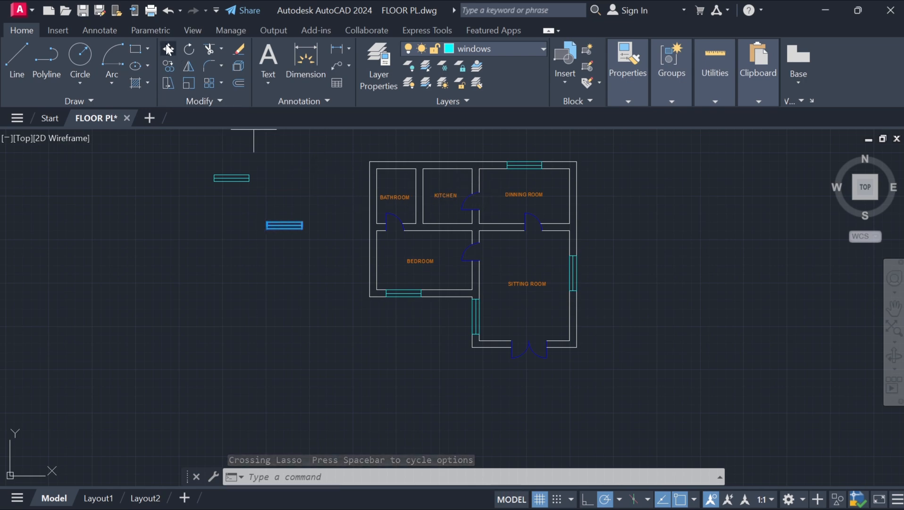
left_click(284, 228)
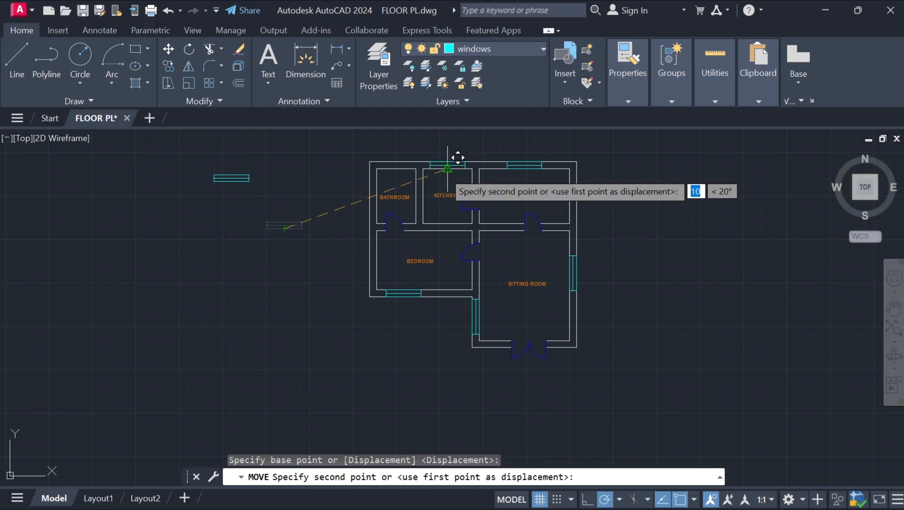
left_click(448, 167)
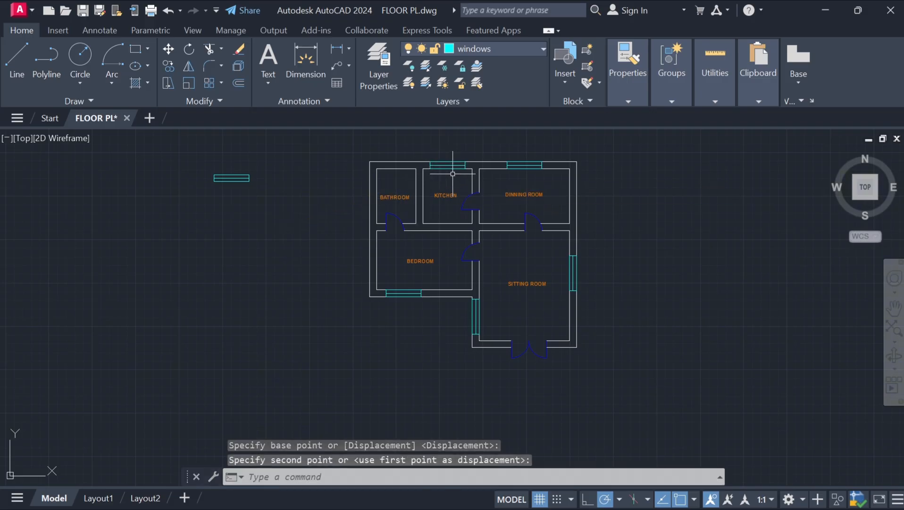
key("space")
key("Escape")
- Rotate the last loose window upright about its upper-right corner
left_click_drag(230, 198, 207, 157)
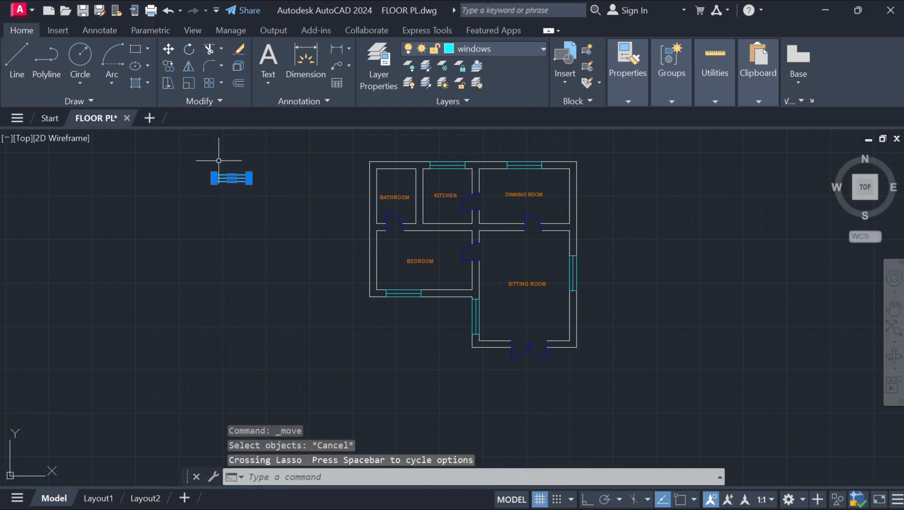
left_click(184, 48)
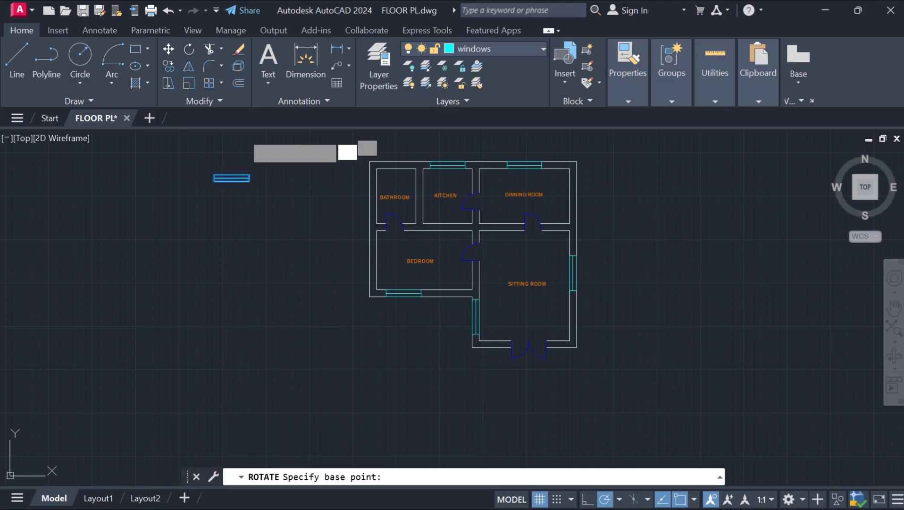
left_click(249, 175)
key("Return")
- Move the upright window by its right edge's midpoint onto the inner line of the bathroom's left outer wall, beside the room label
left_click(276, 159)
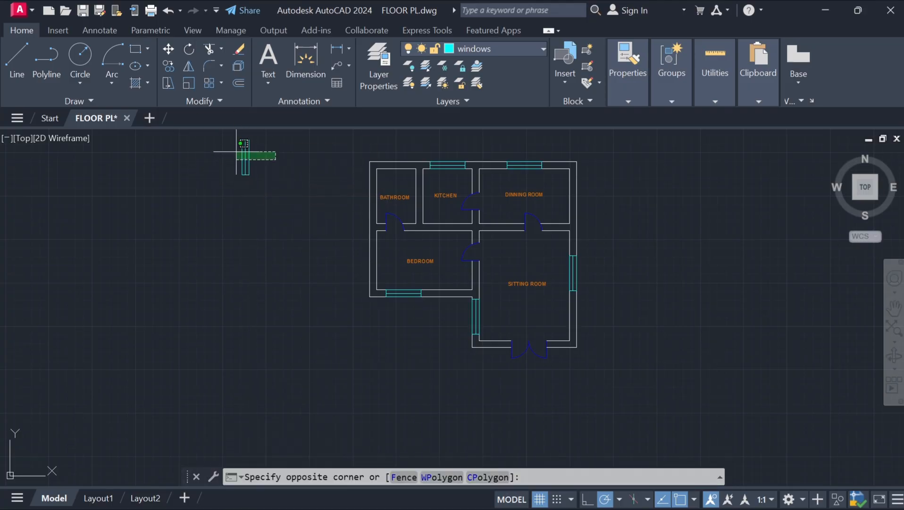
left_click(237, 151)
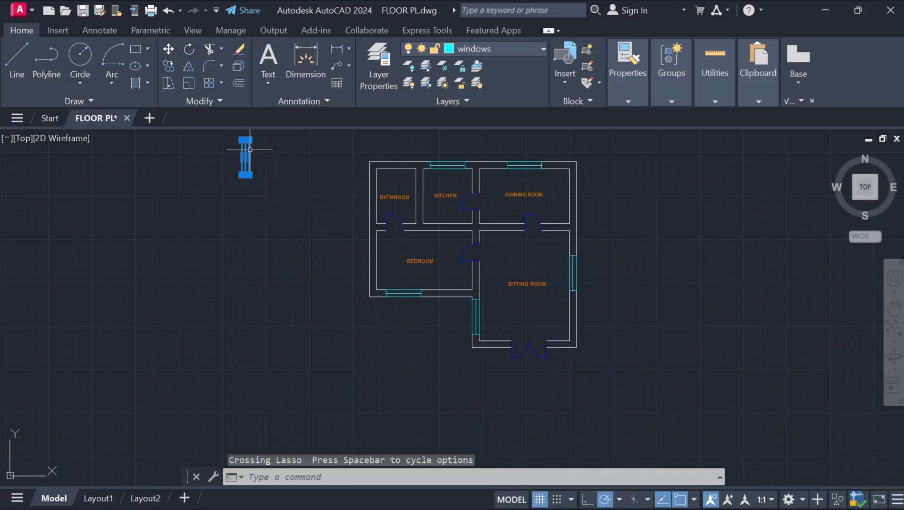
left_click(168, 49)
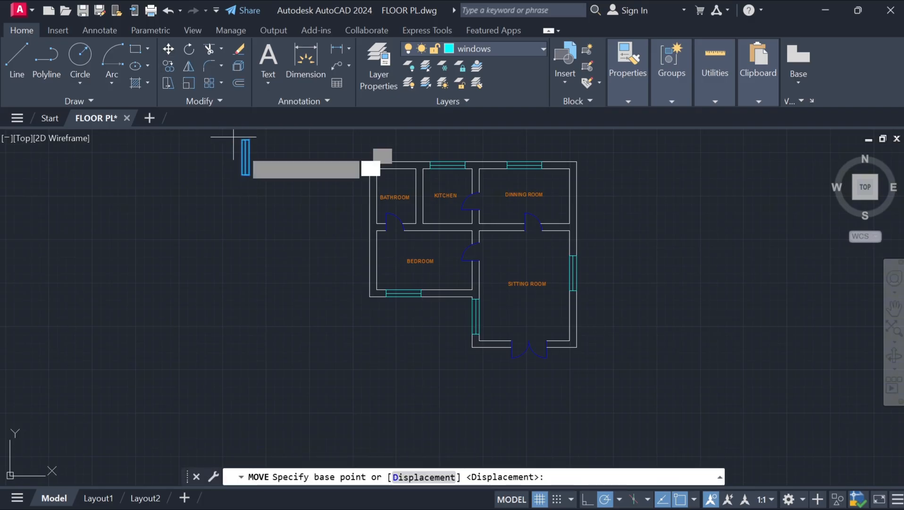
left_click(249, 157)
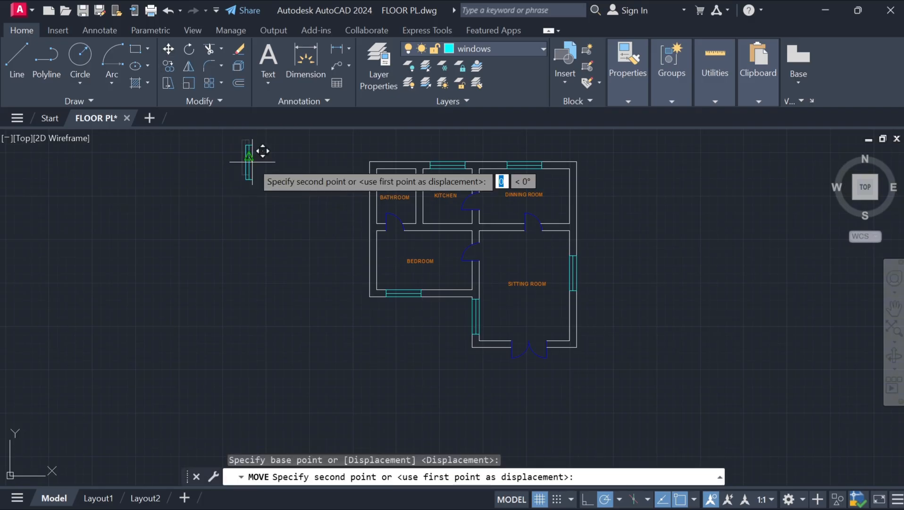
left_click(377, 200)
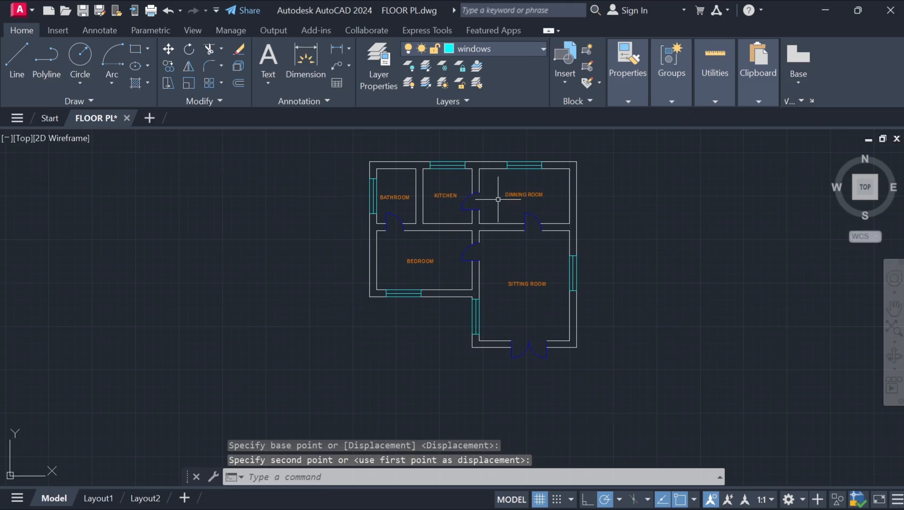
- Create a new layer named dimensions and set its color to index color 100
scroll(441, 296, "up", 2)
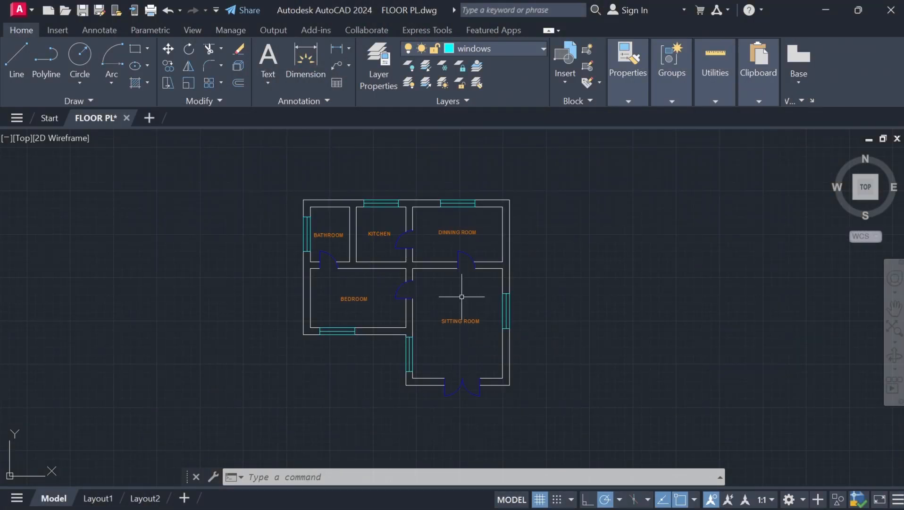
left_click(523, 46)
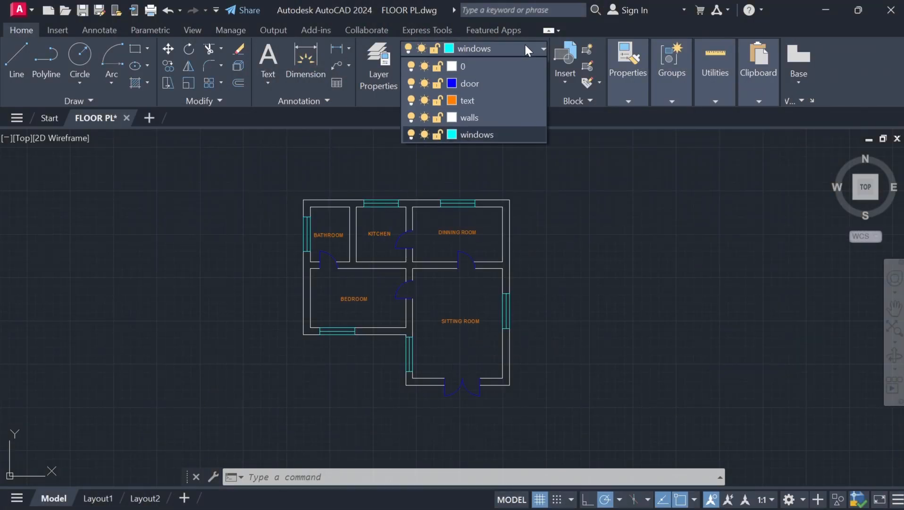
left_click(525, 45)
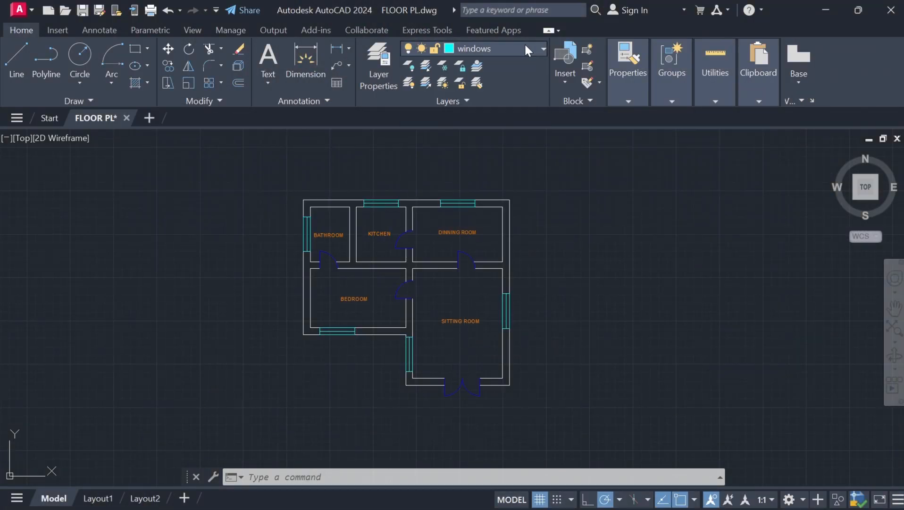
left_click(381, 70)
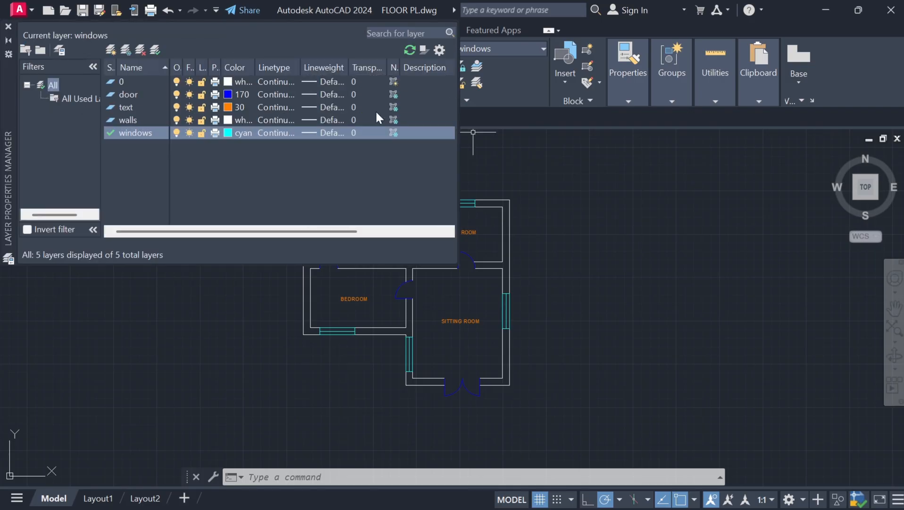
left_click(125, 50)
type("dimensions")
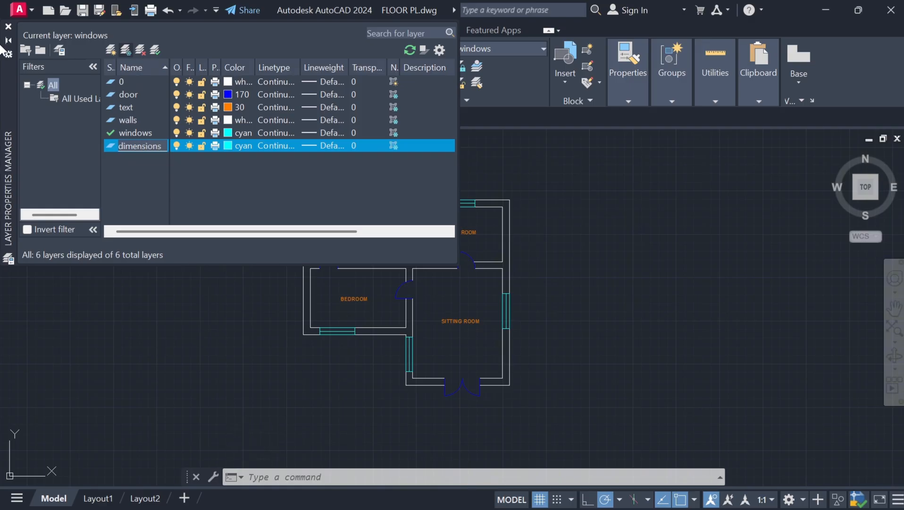
left_click(231, 146)
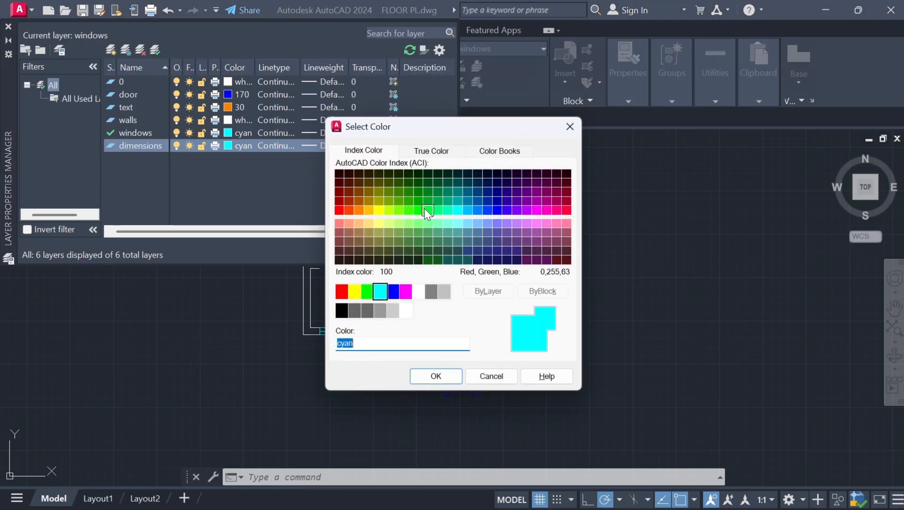
left_click(424, 209)
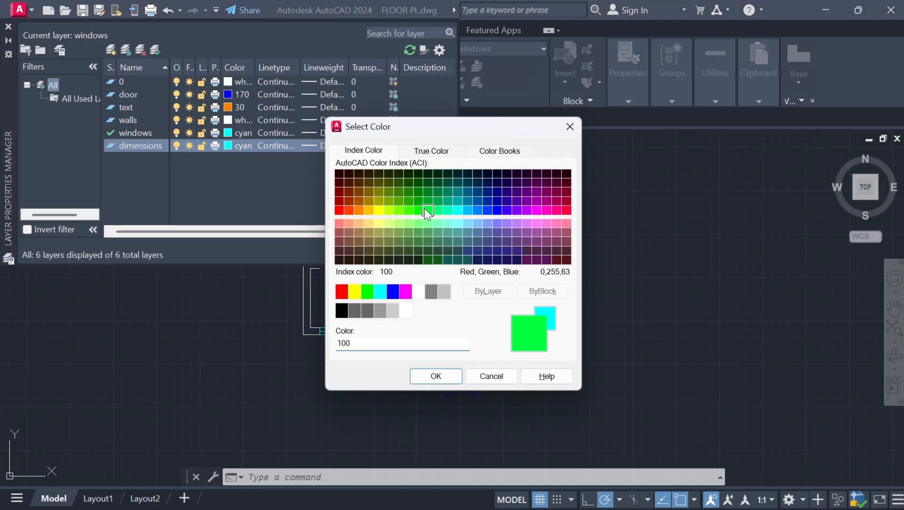
left_click(436, 375)
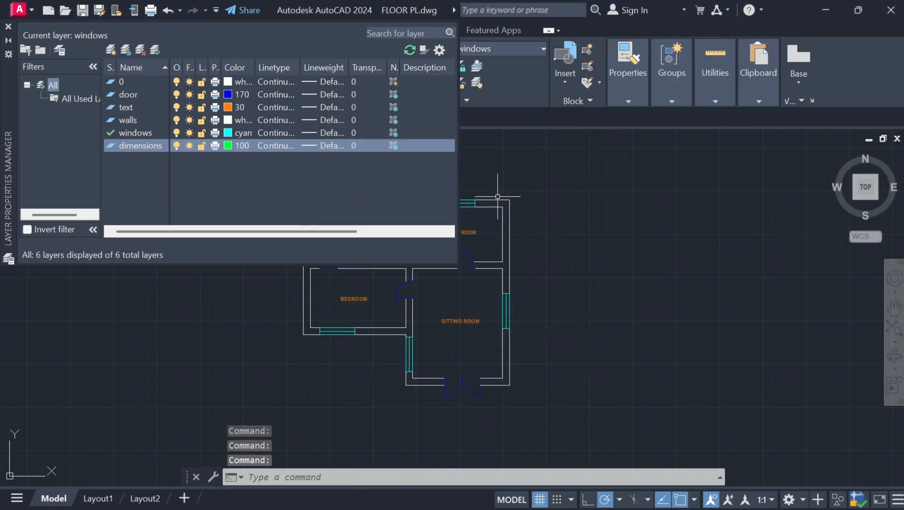
- Close the layer manager and make the dimensions layer current
left_click(515, 47)
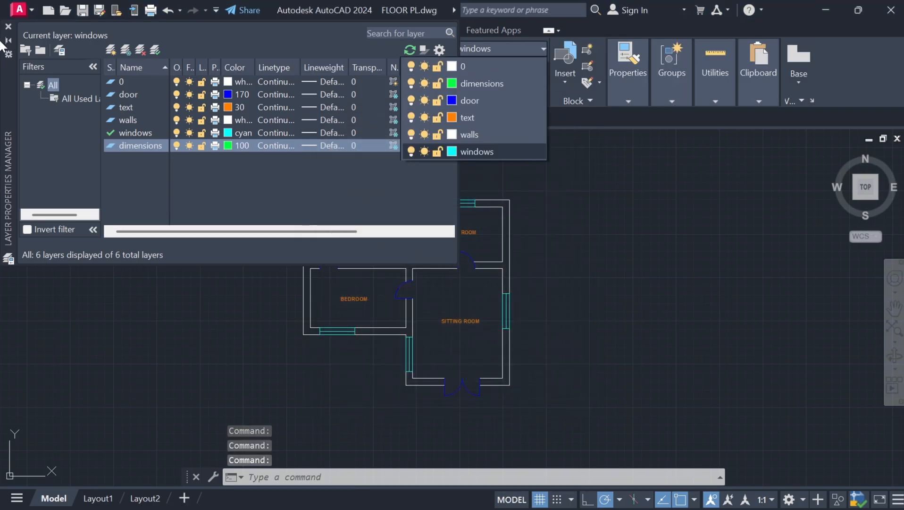
left_click(8, 27)
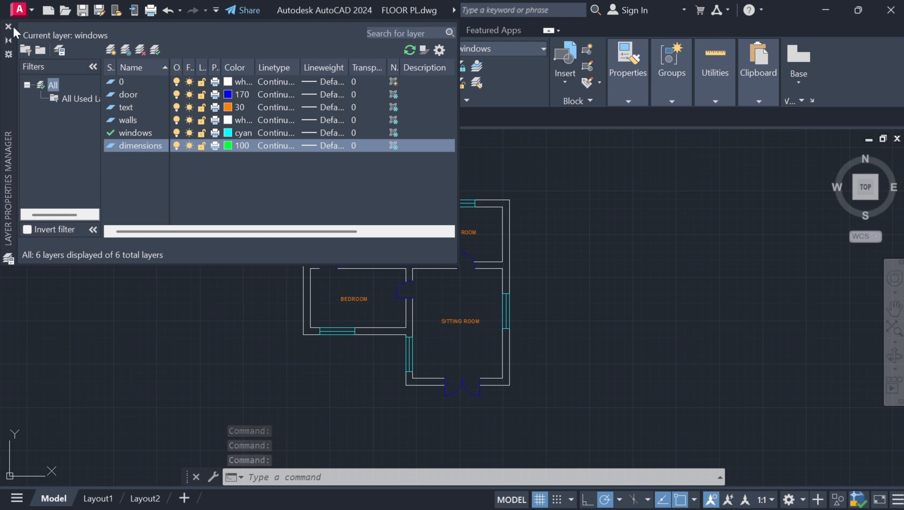
left_click(8, 27)
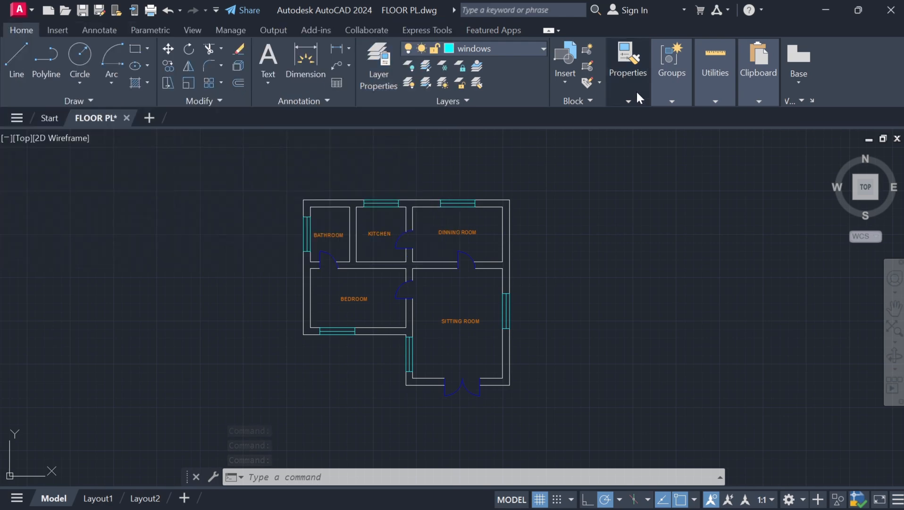
left_click(524, 47)
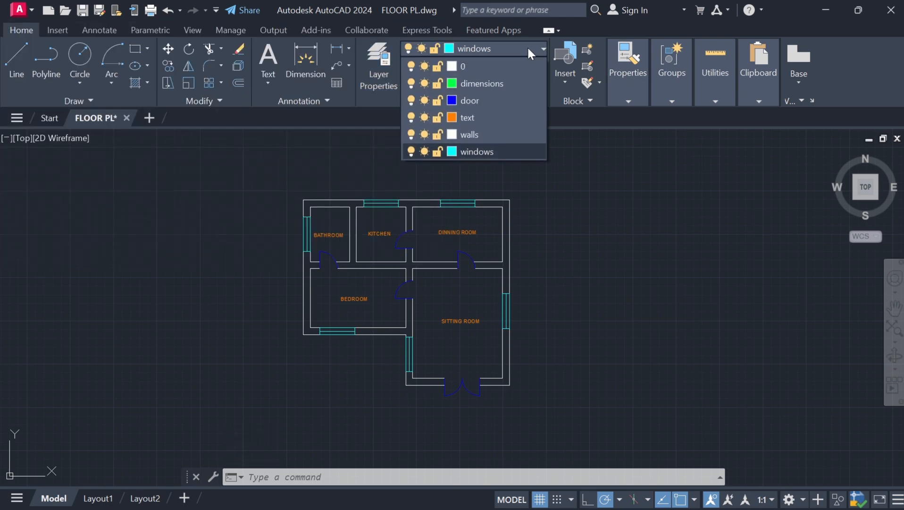
left_click(484, 84)
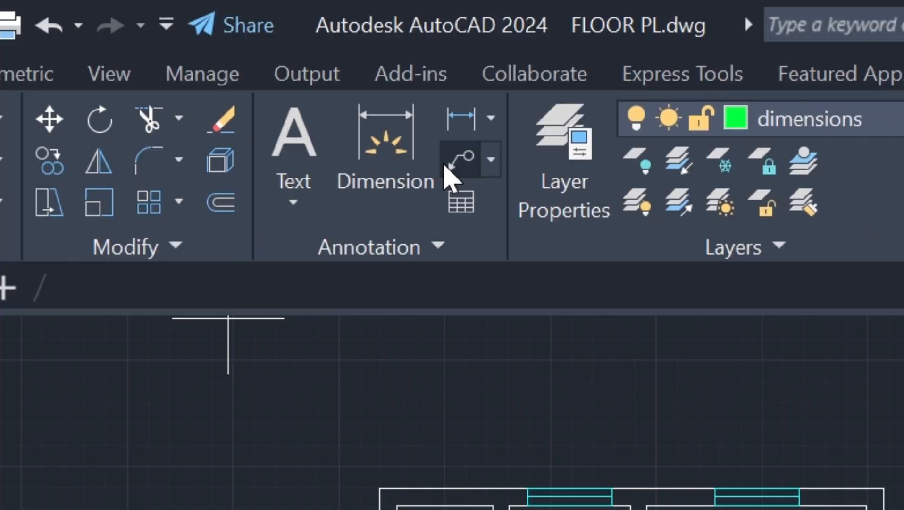
- Dimension the upper outer wall's thickness at the bathroom corner, placing the dimension to the left of the plan
left_click(379, 139)
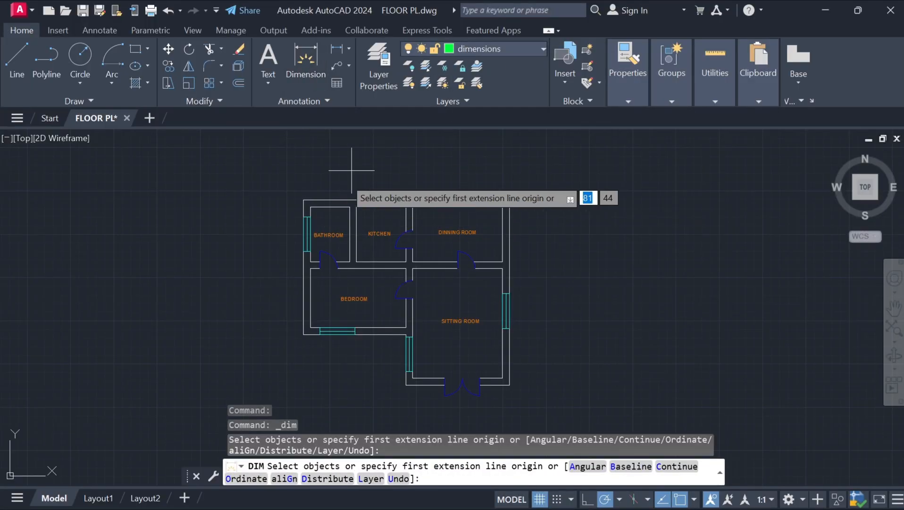
left_click(304, 200)
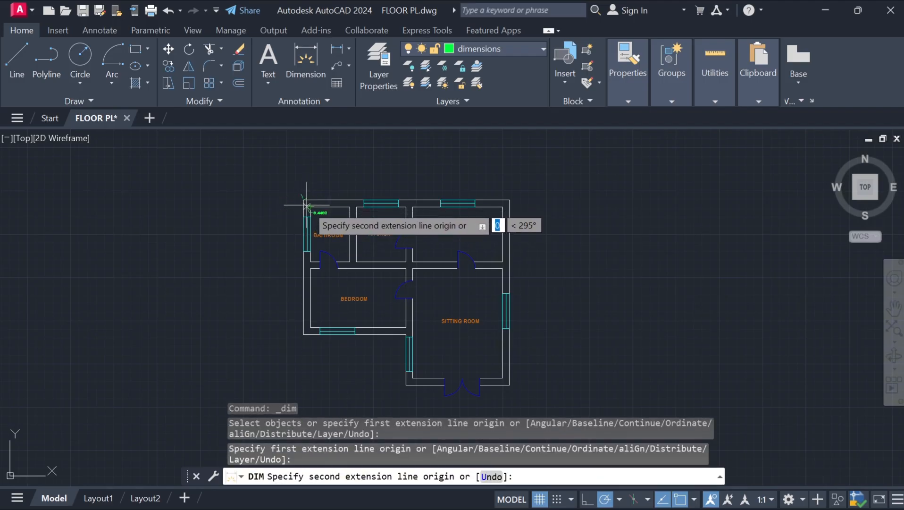
scroll(310, 206, "up", 5)
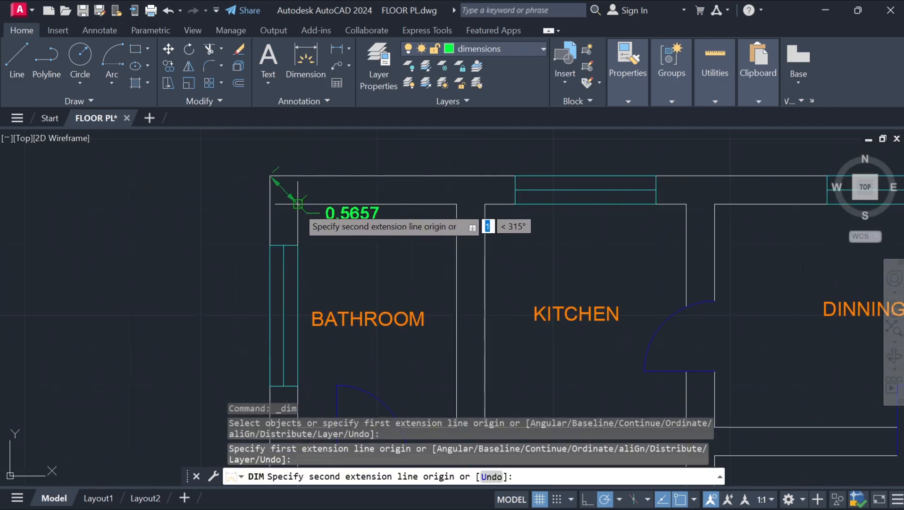
left_click(298, 204)
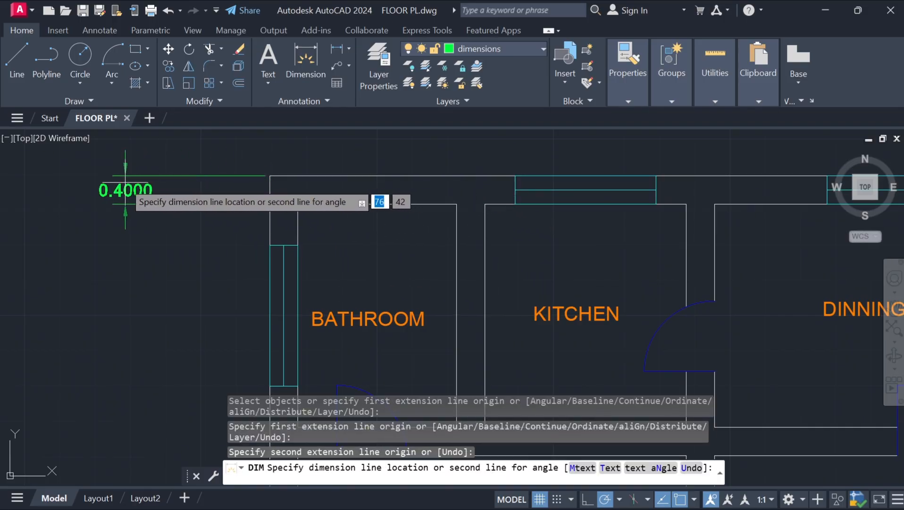
left_click(122, 181)
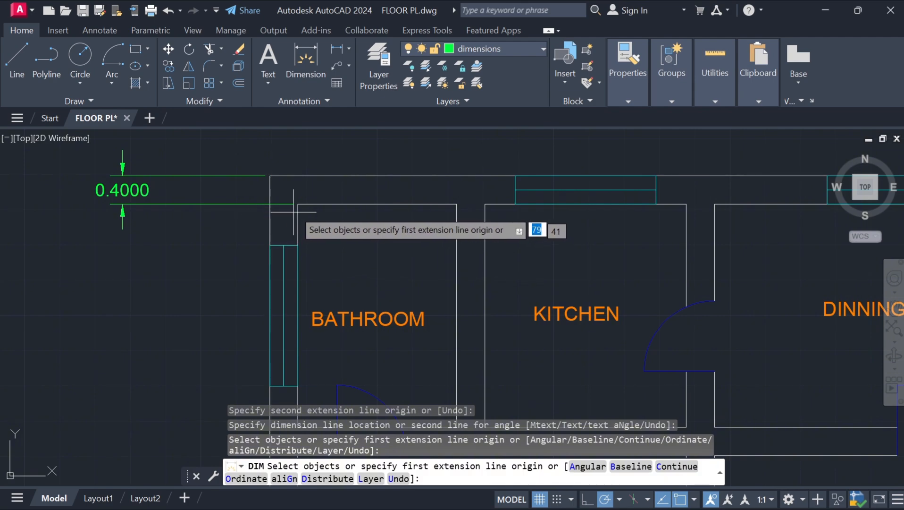
- Dimension the bathroom's inner left wall from its upper to its lower corner, placing the dimension outside the left wall
left_click(298, 204)
scroll(301, 294, "down", 4)
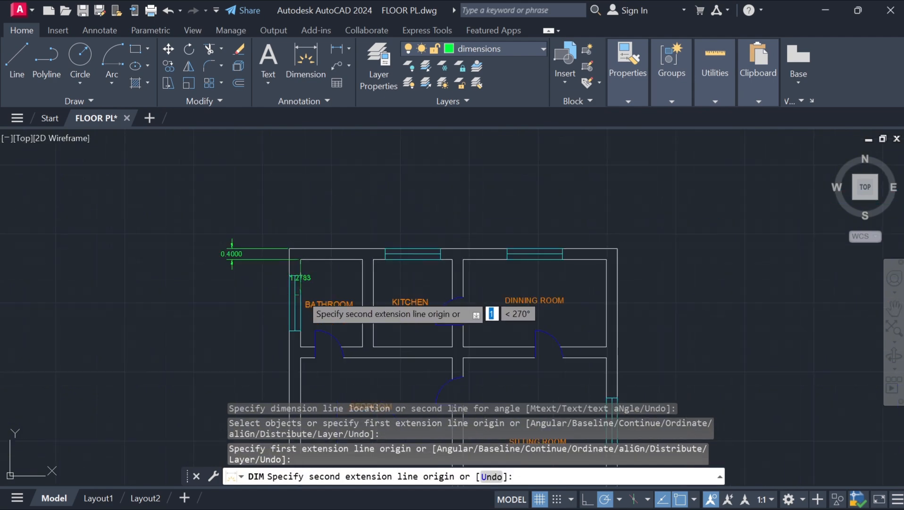
scroll(300, 346, "up", 6)
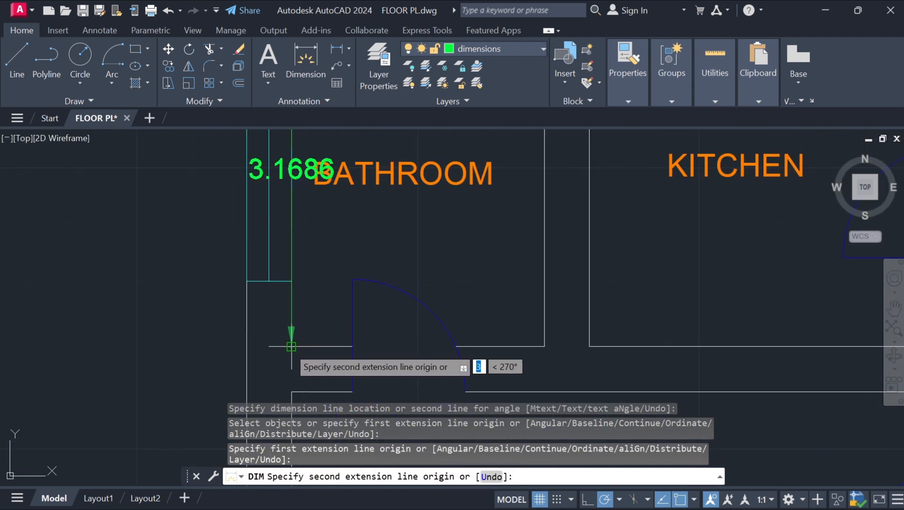
left_click(291, 346)
scroll(158, 343, "down", 6)
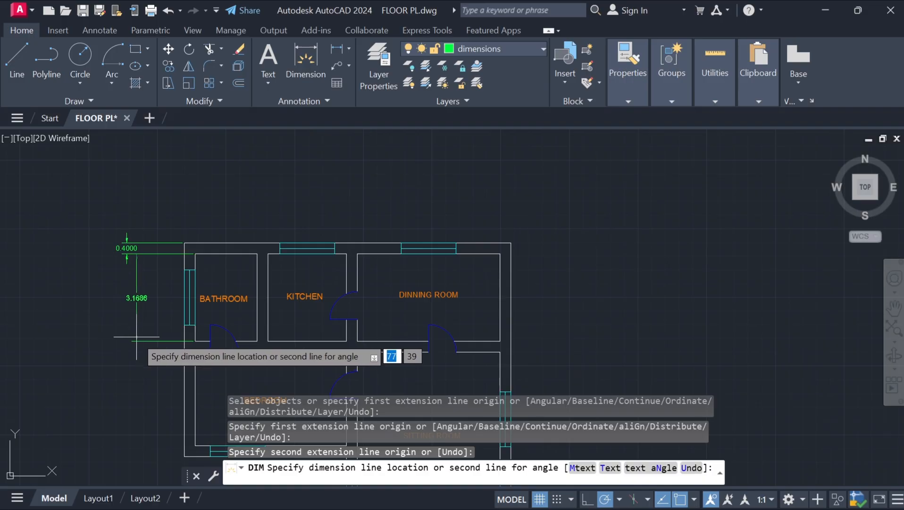
left_click(137, 338)
- Dimension the overall inner width from the bathroom's upper-left corner to the dining room's upper-right corner, placing it above the plan
scroll(256, 338, "down", 1)
scroll(212, 343, "up", 1)
scroll(243, 361, "down", 1)
middle_click_drag(242, 364, 229, 324)
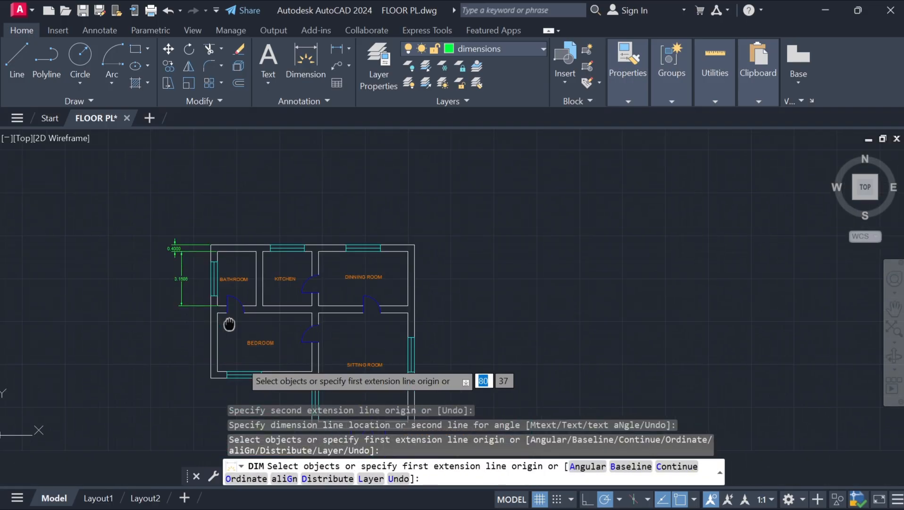
left_click(218, 251)
left_click(405, 258)
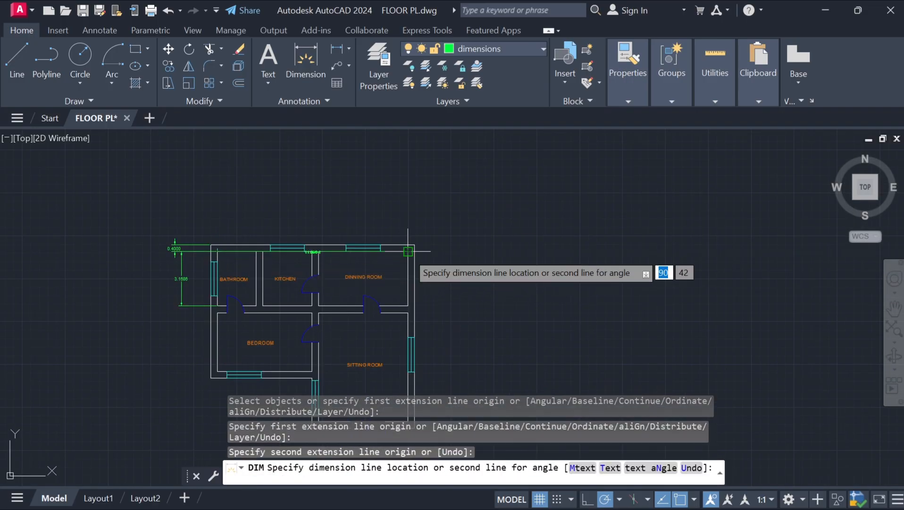
left_click(413, 217)
scroll(414, 217, "up", 2)
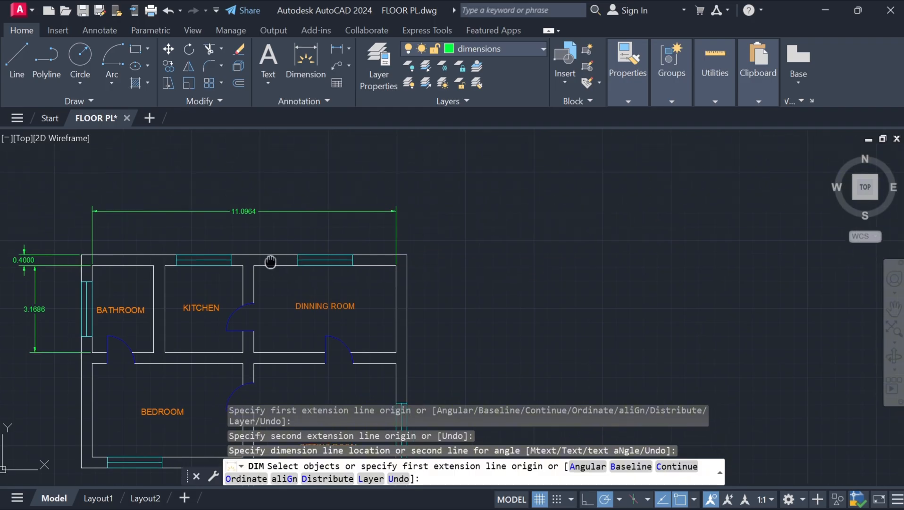
- Dimension the dining room's inner width along its upper wall, placing it between the plan and the overall width dimension
scroll(330, 222, "down", 3)
left_click(318, 183)
left_click(406, 183)
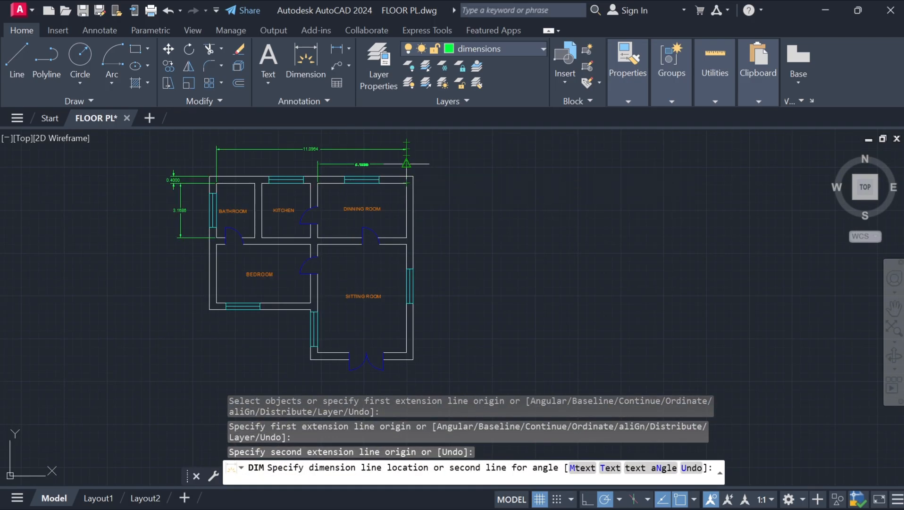
left_click(405, 165)
- Dimension the inner widths of the kitchen and the bathroom above the plan, in line with the dining room's width dimension
left_click(311, 183)
left_click(262, 183)
left_click(263, 165)
left_click(255, 183)
left_click(217, 183)
left_click(217, 164)
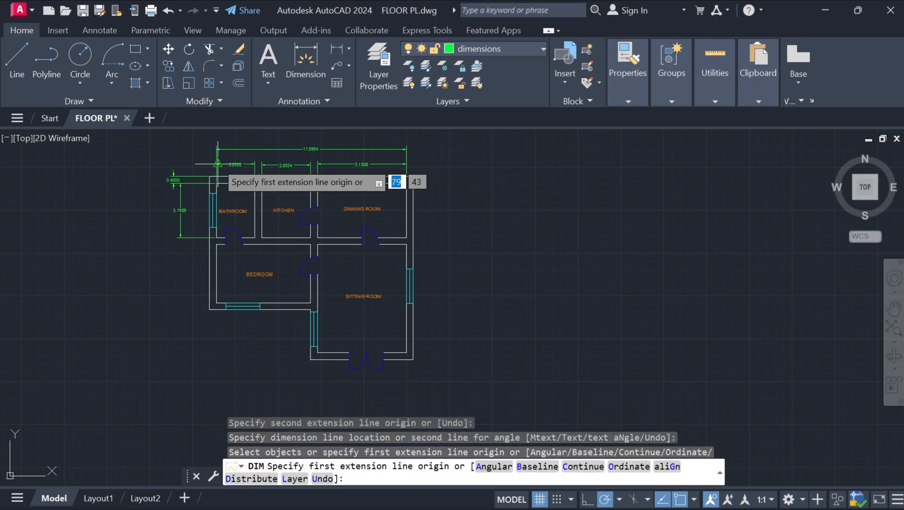
- Dimension the sitting room's inner width between its lower corners, placing the dimension below the plan
left_click(317, 351)
left_click(406, 352)
left_click(378, 380)
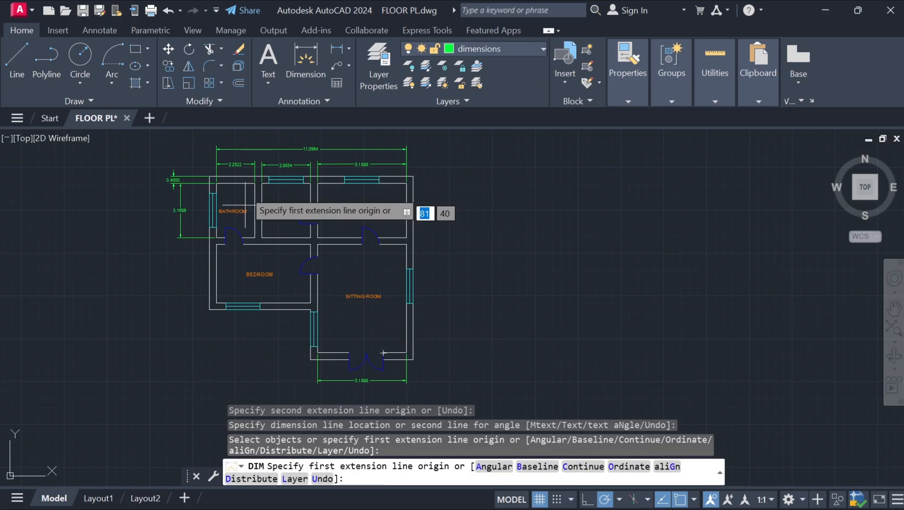
left_click(216, 303)
left_click(209, 309)
left_click(310, 306)
key("ctrl+z")
- Dimension the bedroom's inner width between its lower corners, placing the dimension below the bedroom's outer wall
scroll(226, 309, "up", 2)
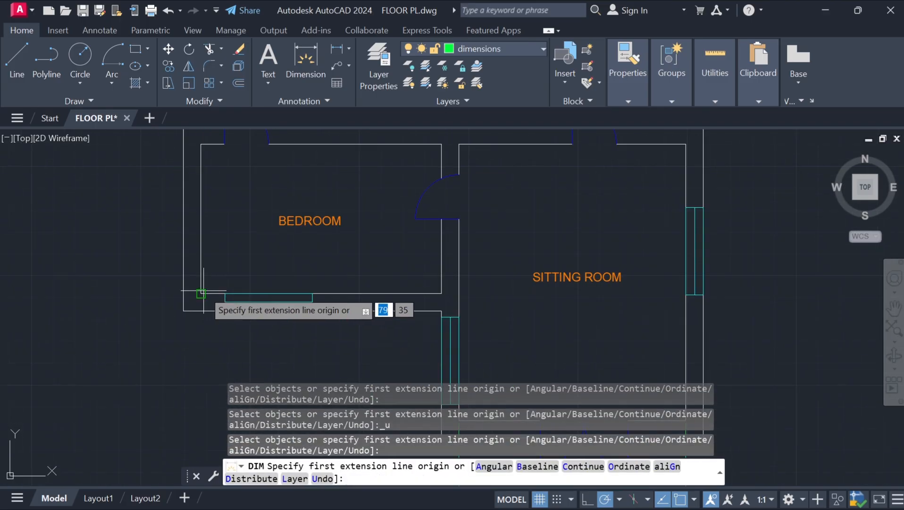
left_click(201, 293)
left_click(442, 292)
scroll(447, 375, "down", 1)
left_click(449, 366)
- Dimension the overall inner height from the dining room's upper-right corner to the sitting room's lower-right corner, placing it right of the plan
scroll(508, 287, "up", 1)
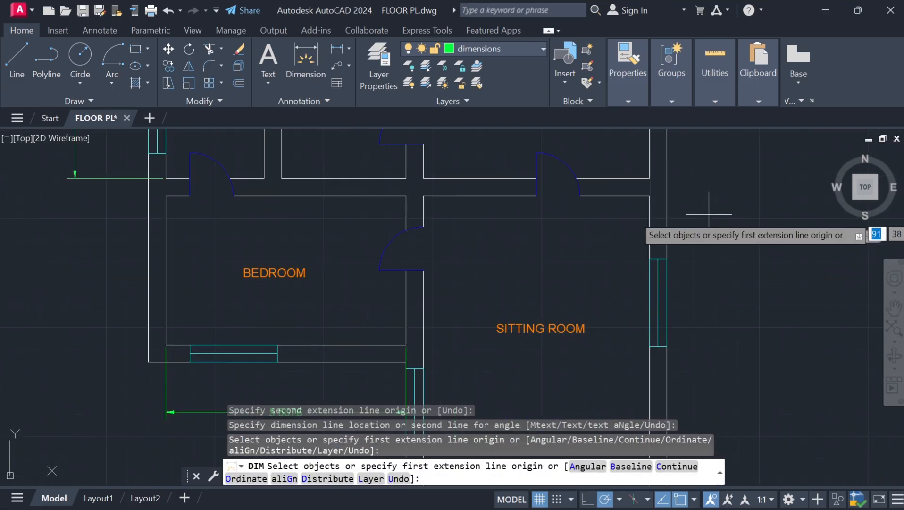
scroll(682, 254, "down", 3)
middle_click_drag(694, 262, 454, 268)
scroll(451, 265, "up", 1)
left_click(418, 174)
left_click(420, 342)
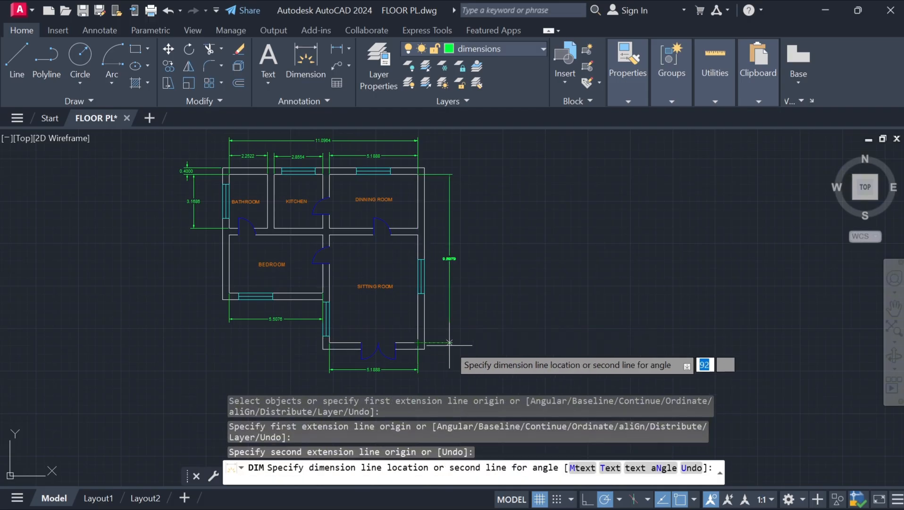
left_click(449, 348)
- Dimension the sitting room's inner right wall from its upper to its lower corner, placing it between the plan and the overall height dimension
left_click(418, 235)
left_click(418, 341)
left_click(432, 341)
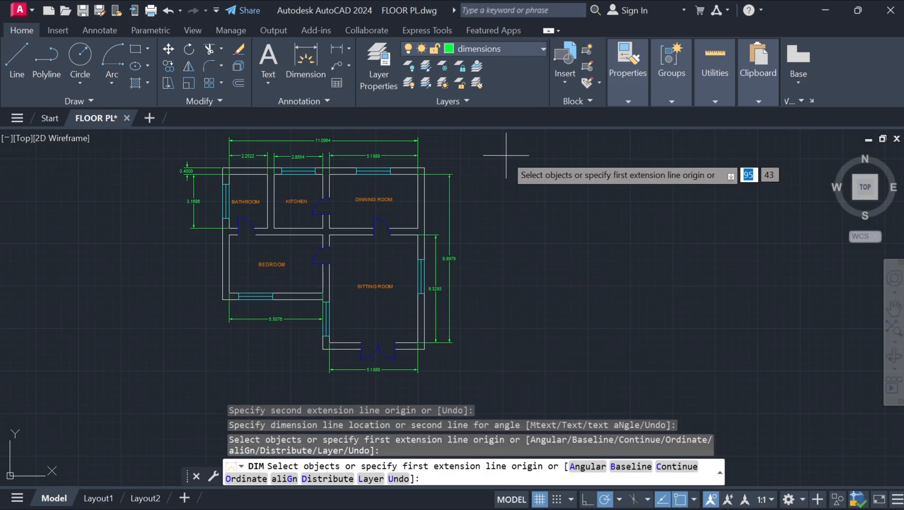
- Dimension the bedroom's inner left wall from its upper to its lower corner, placing it left of the plan below the bathroom's height dimension
left_click(229, 235)
left_click(229, 292)
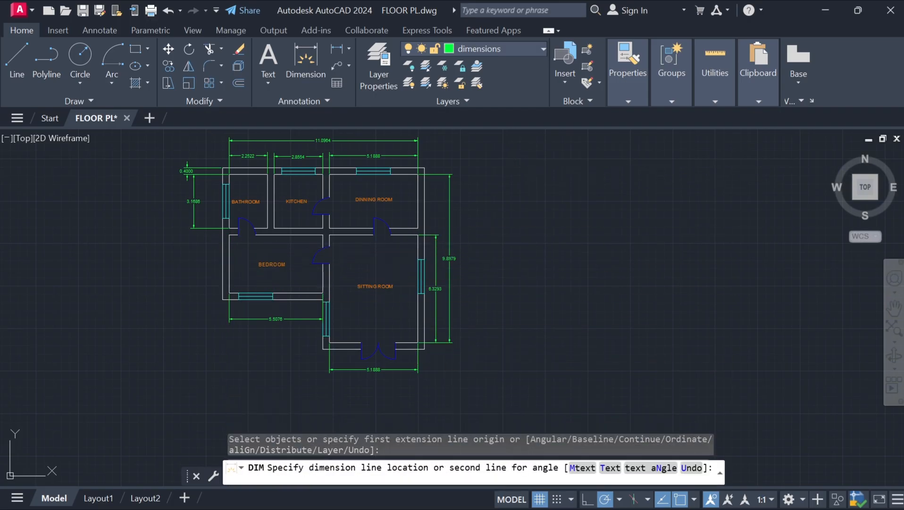
left_click(194, 286)
scroll(347, 267, "down", 2)
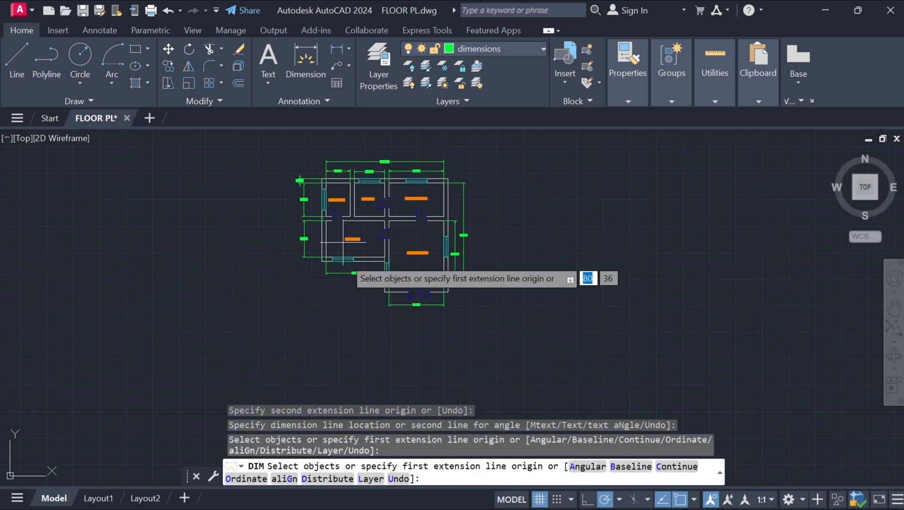
scroll(342, 195, "up", 2)
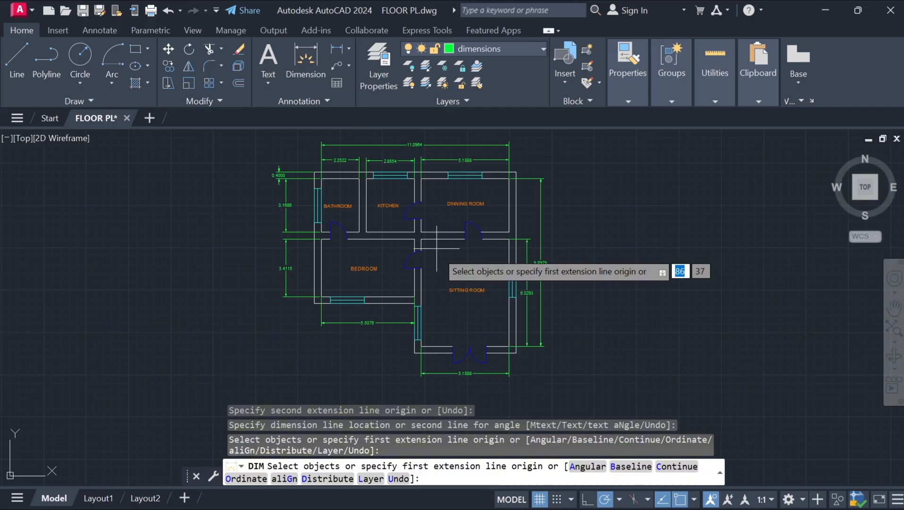
middle_click_drag(436, 248, 451, 257)
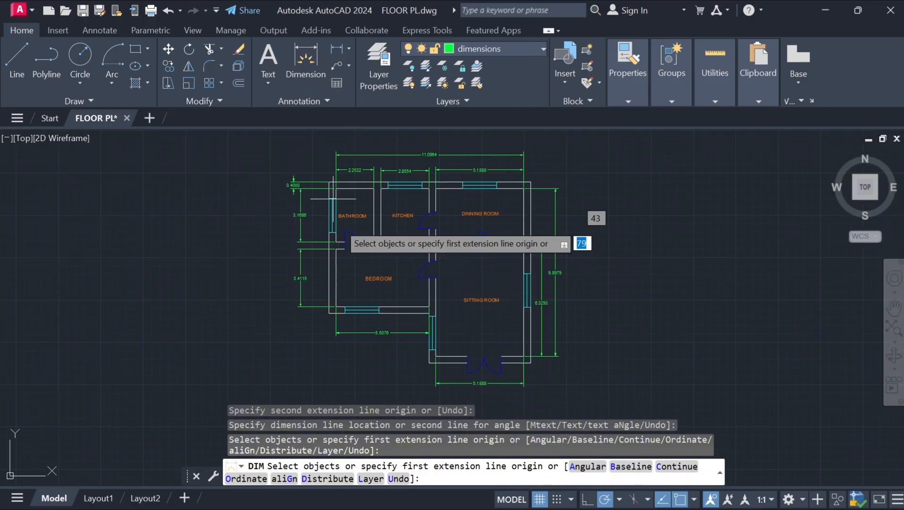